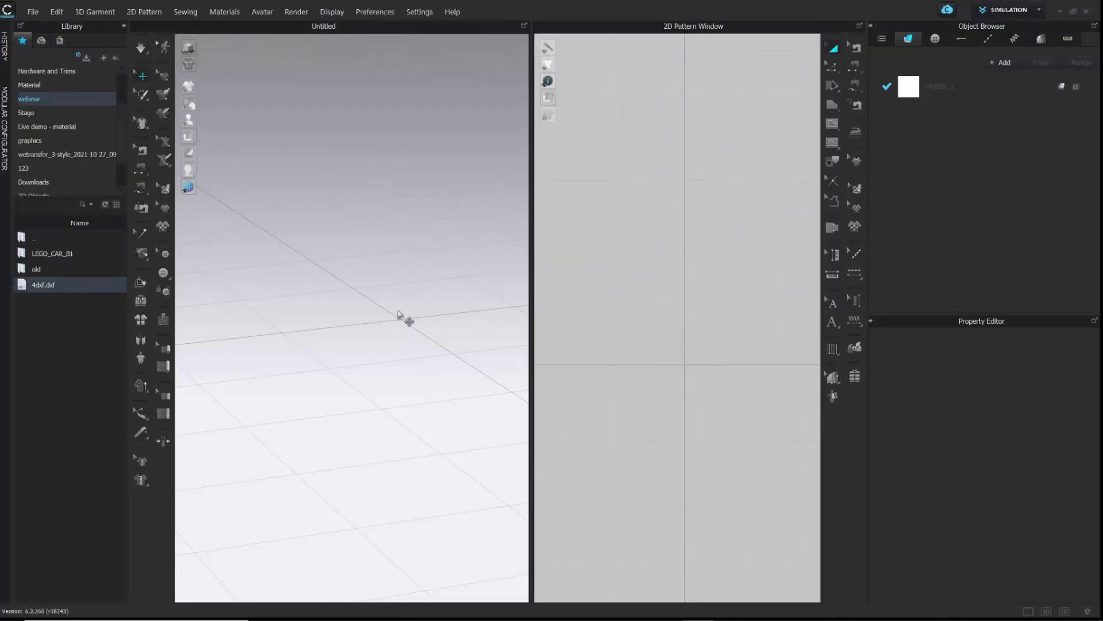
Import 4dxf.dxf as a new open project with auto scale and Auto-Trace as Internal Lines enabled
{"action": "double_click", "coordinate": [44, 284]}
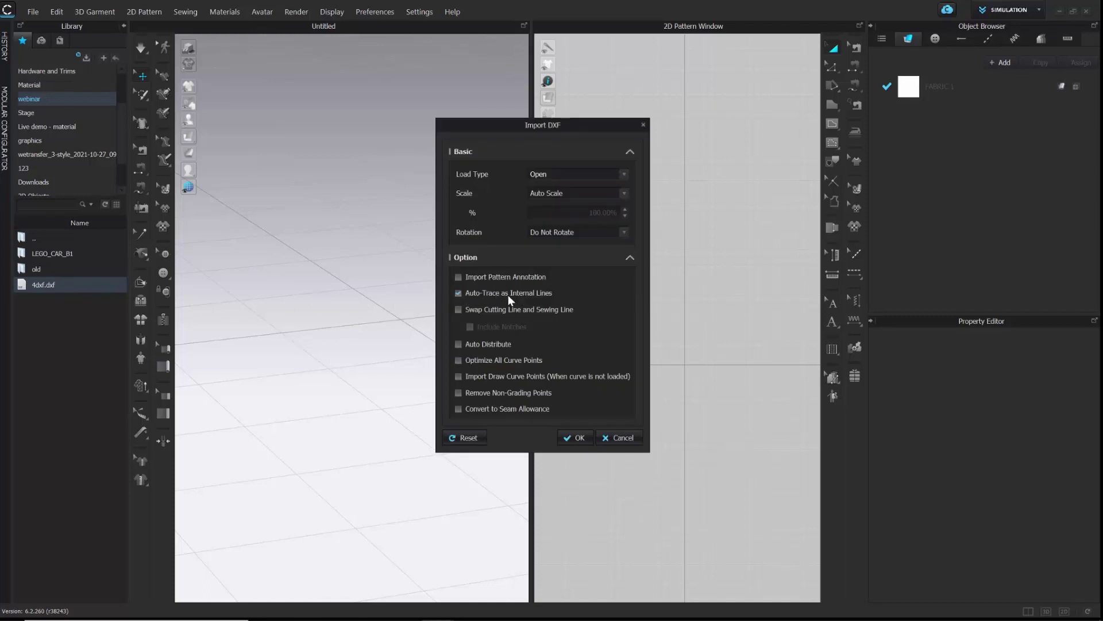
{"action": "left_click", "coordinate": [570, 437]}
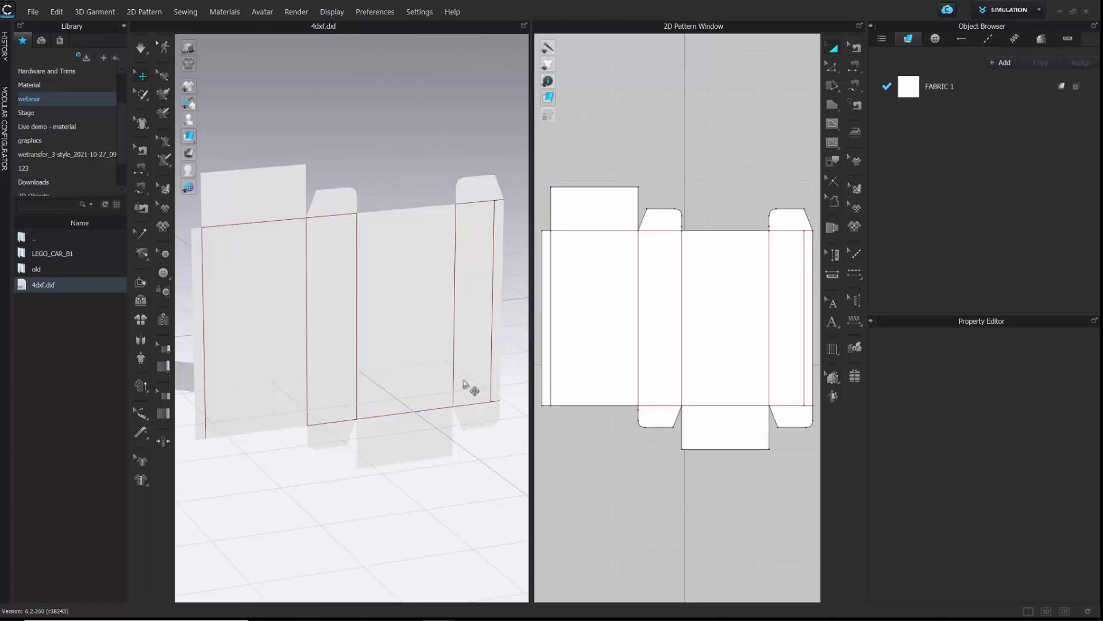
Rotate the box pattern to lie horizontally in 3D and simulate it briefly so it drops onto the ground
{"action": "key", "text": "2"}
{"action": "scroll", "coordinate": [426, 317], "scroll_direction": "up", "scroll_amount": 5}
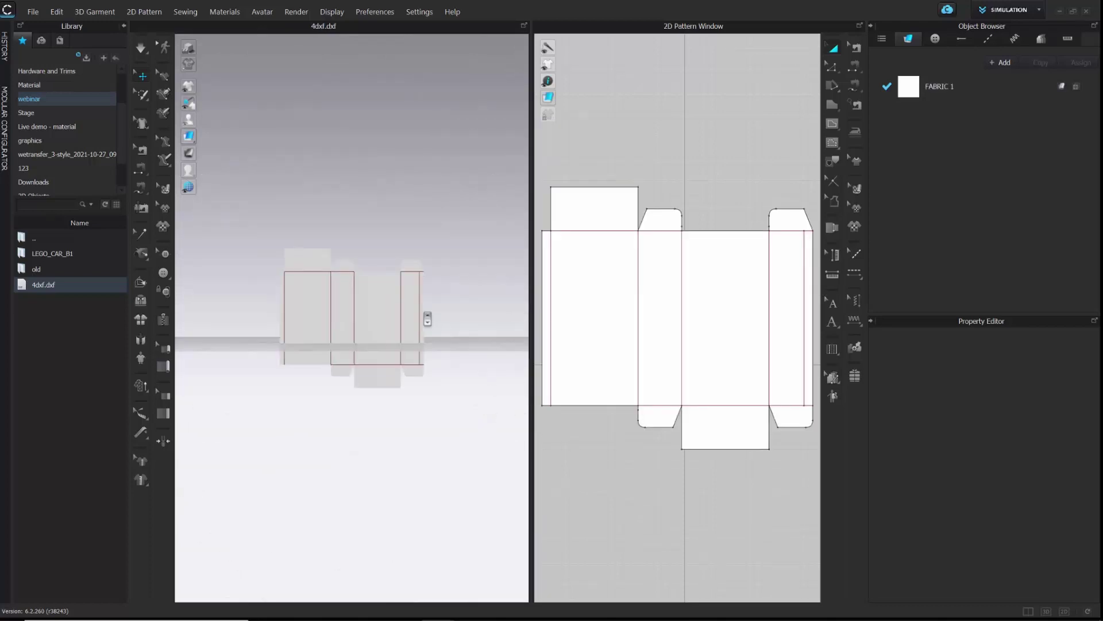
{"action": "left_click", "coordinate": [399, 290]}
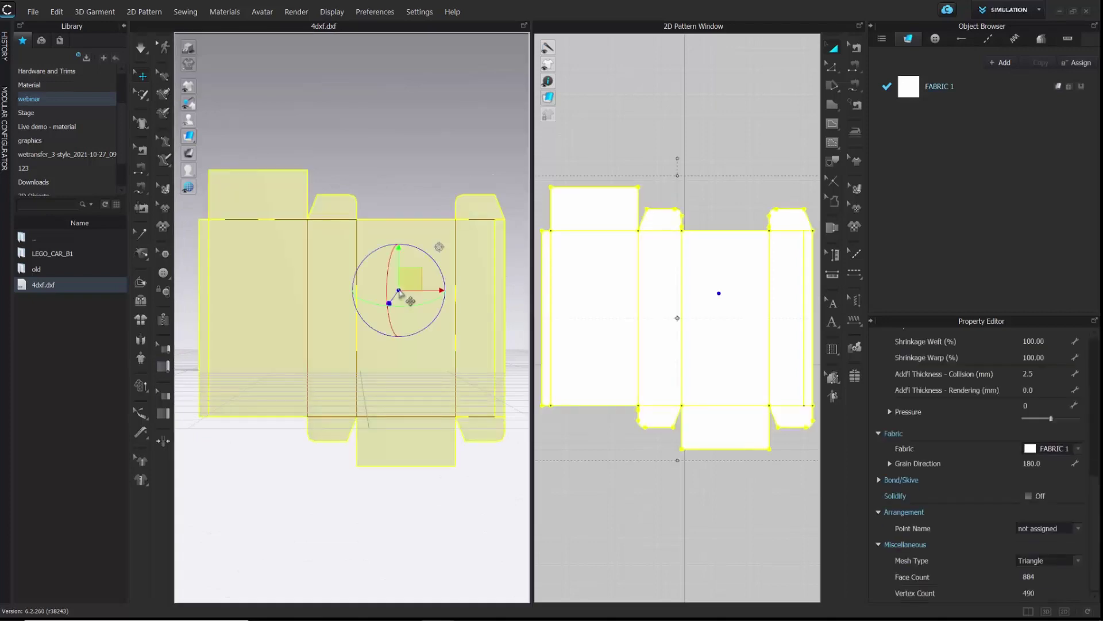
{"action": "left_click_drag", "start_coordinate": [394, 286], "coordinate": [393, 191]}
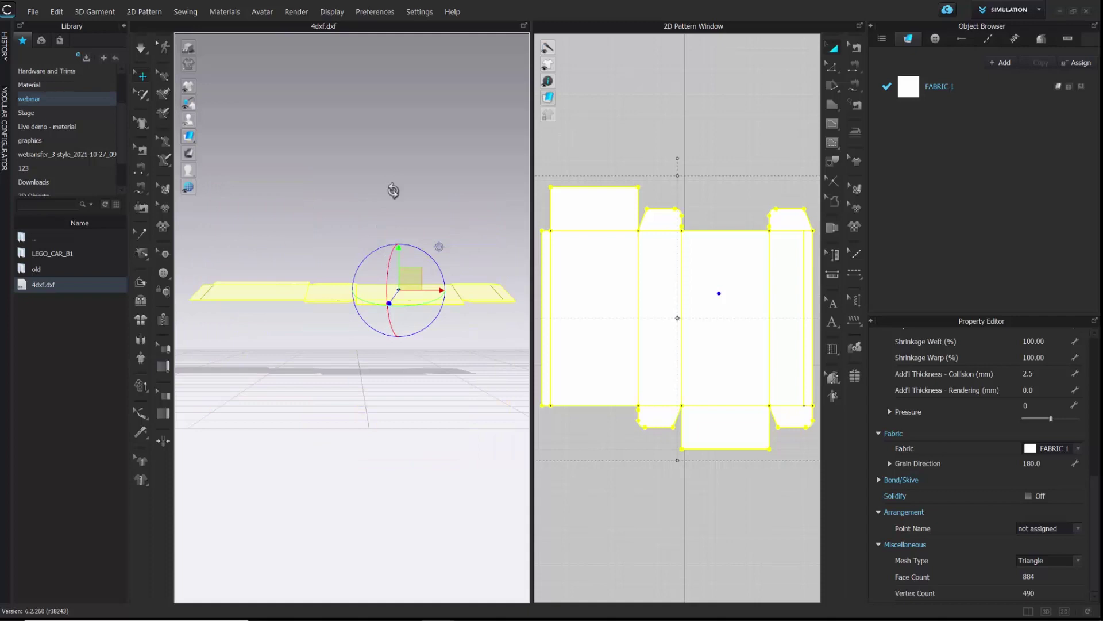
{"action": "key", "text": "space"}
{"action": "key", "text": "space"}
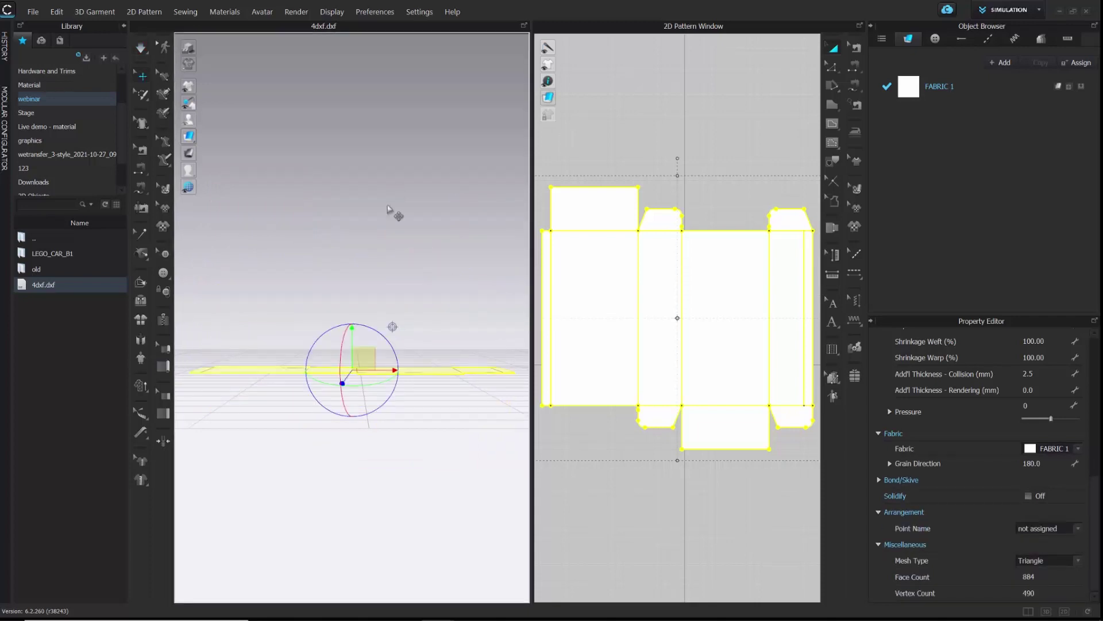
Use Fold Arrangement to fold the pattern to about 271 degrees along the long line between the first wide panel and its neighbouring narrow panel
{"action": "right_click_drag", "start_coordinate": [372, 374], "coordinate": [378, 390]}
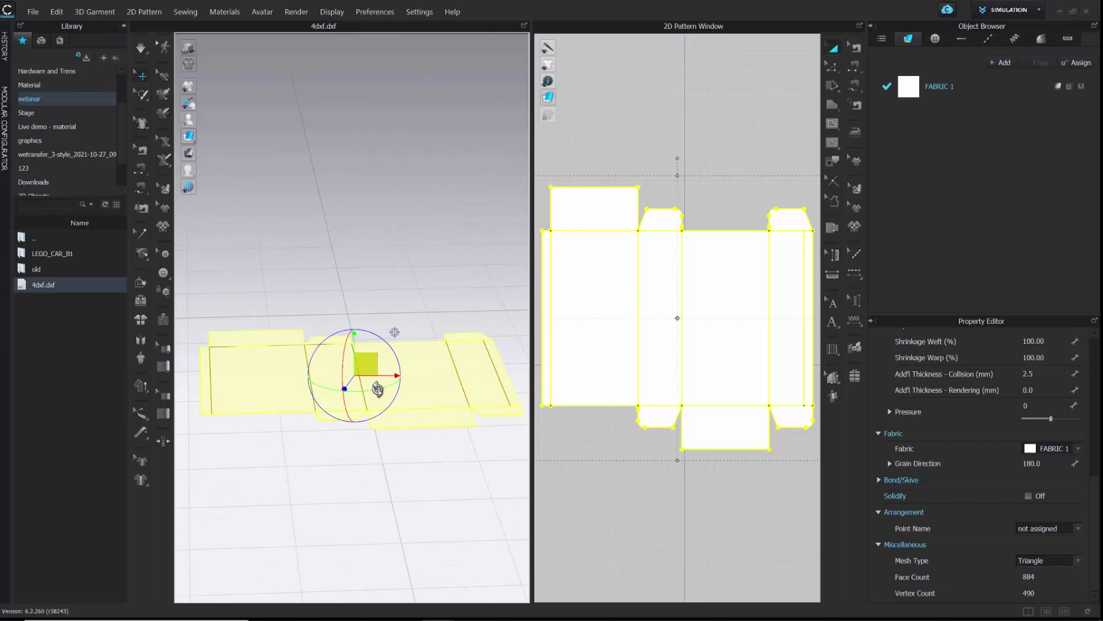
{"action": "left_click", "coordinate": [137, 286]}
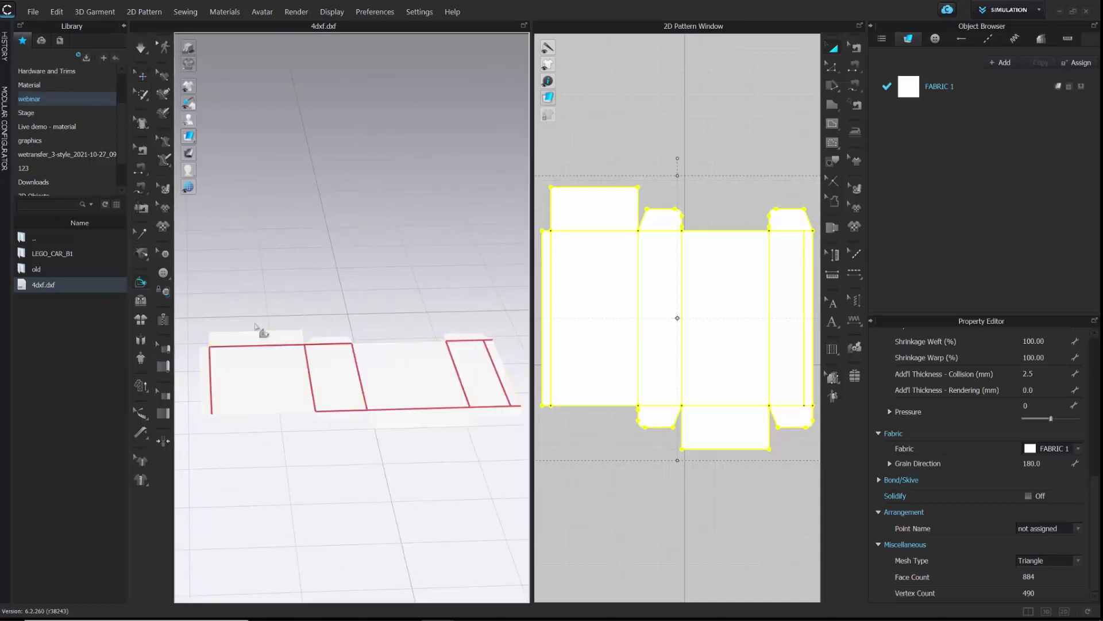
{"action": "left_click", "coordinate": [313, 379]}
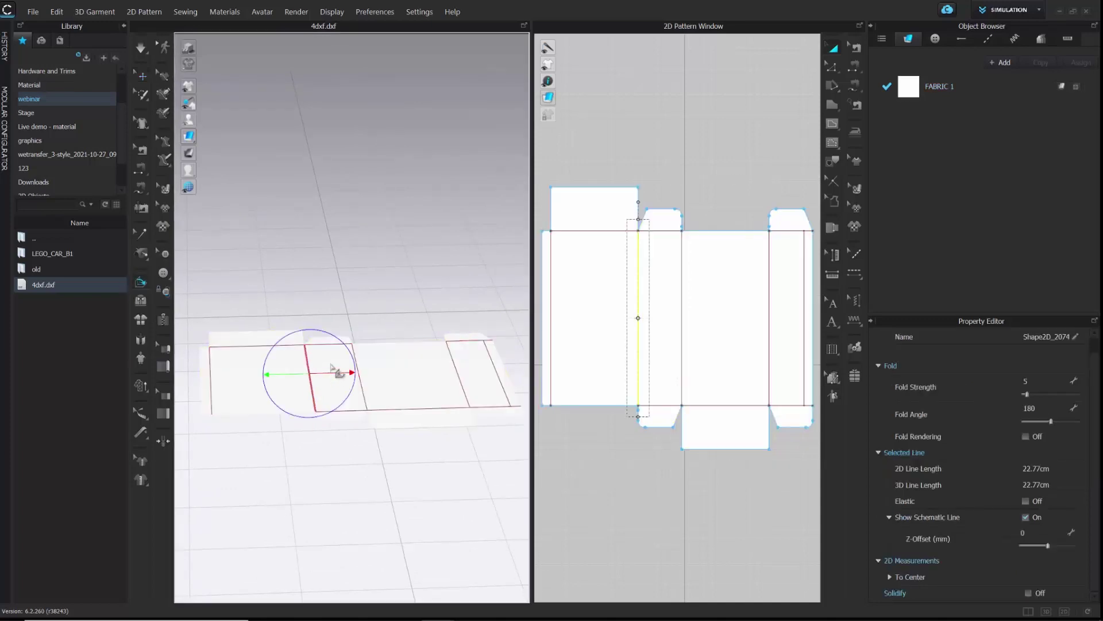
{"action": "left_click_drag", "start_coordinate": [335, 370], "coordinate": [333, 339]}
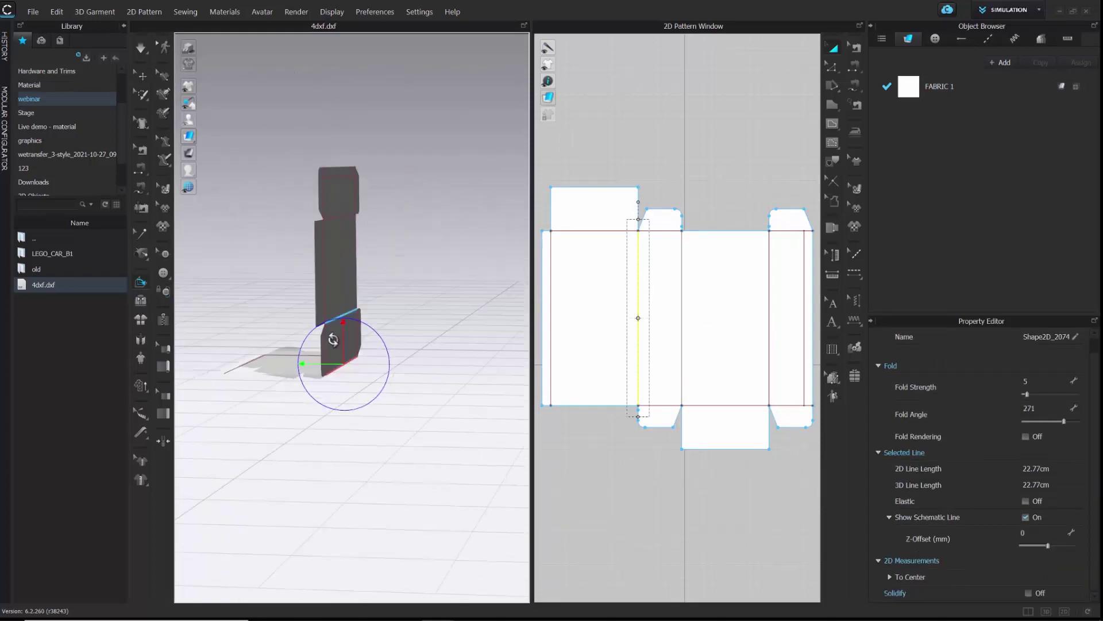
{"action": "right_click_drag", "start_coordinate": [333, 339], "coordinate": [385, 329]}
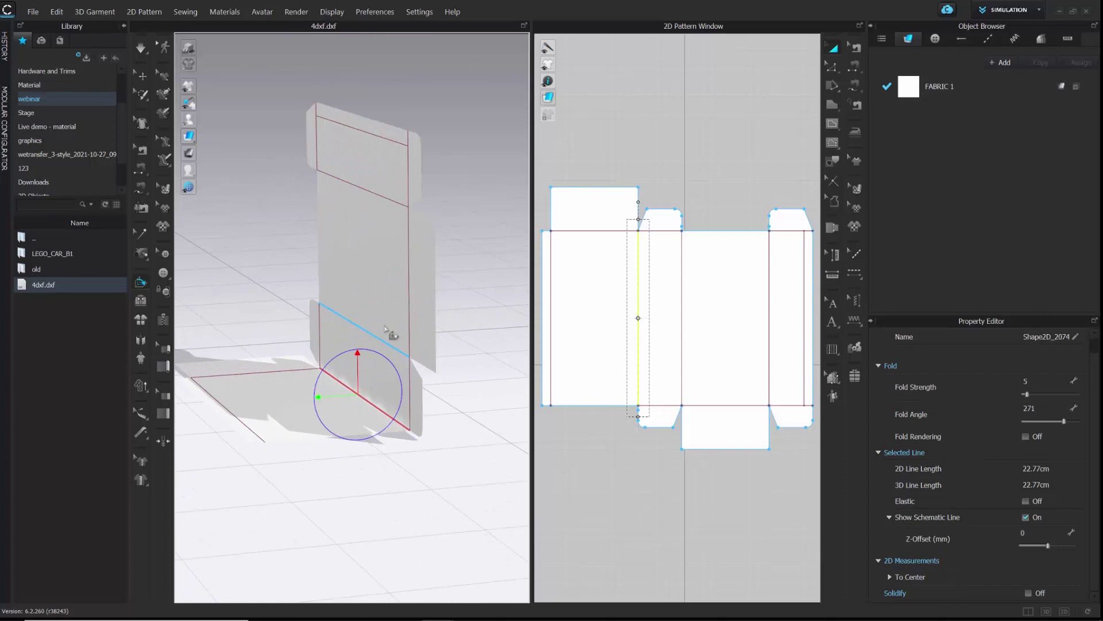
{"action": "middle_click_drag", "start_coordinate": [385, 327], "coordinate": [426, 335]}
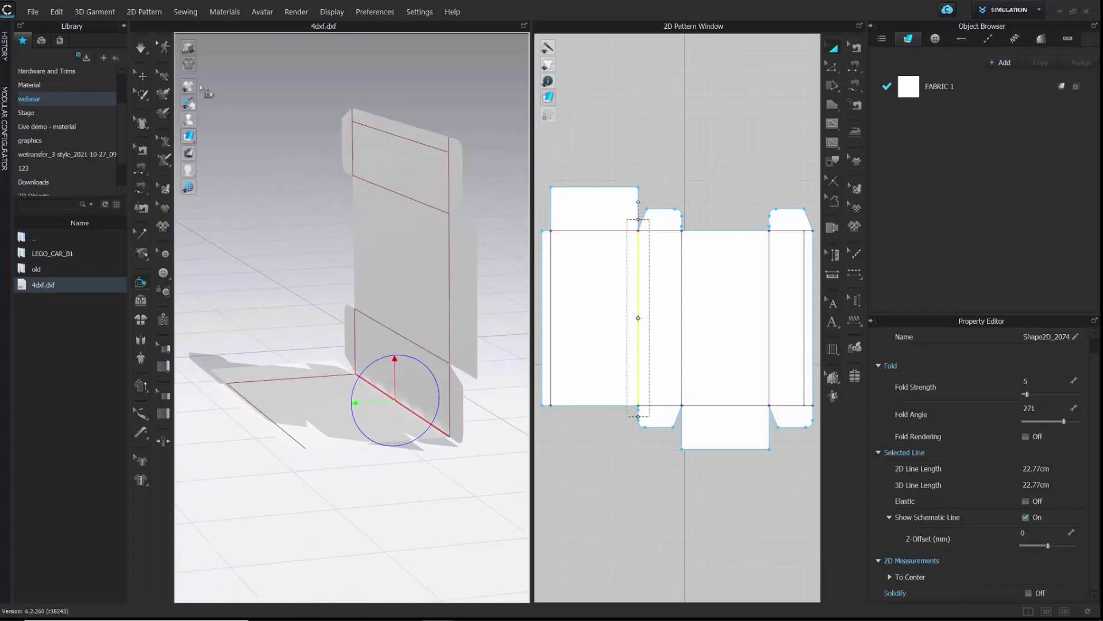
Flip the normals of the whole box pattern so that its inner and outer faces are swapped
{"action": "left_click", "coordinate": [144, 76]}
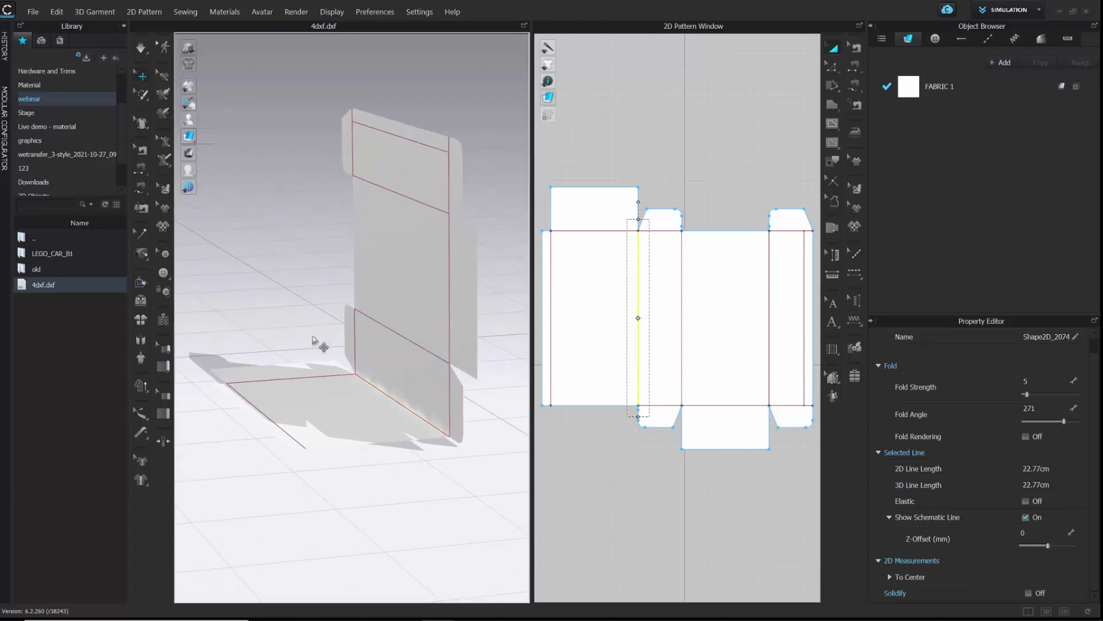
{"action": "left_click", "coordinate": [340, 381]}
{"action": "right_click", "coordinate": [338, 385]}
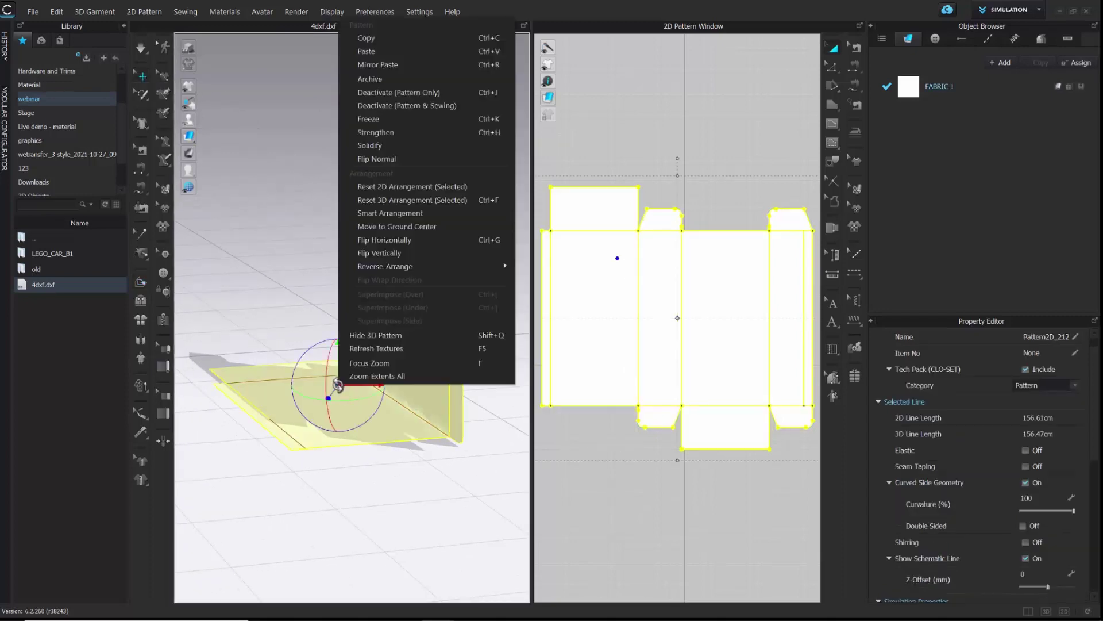
{"action": "left_click", "coordinate": [373, 158]}
Fold the long line between the middle narrow panel and the central wide panel to about 92 degrees
{"action": "mouse_move", "coordinate": [411, 325]}
{"action": "right_mouse_down"}
{"action": "mouse_move", "coordinate": [389, 320]}
{"action": "mouse_move", "coordinate": [400, 320]}
{"action": "right_mouse_up"}
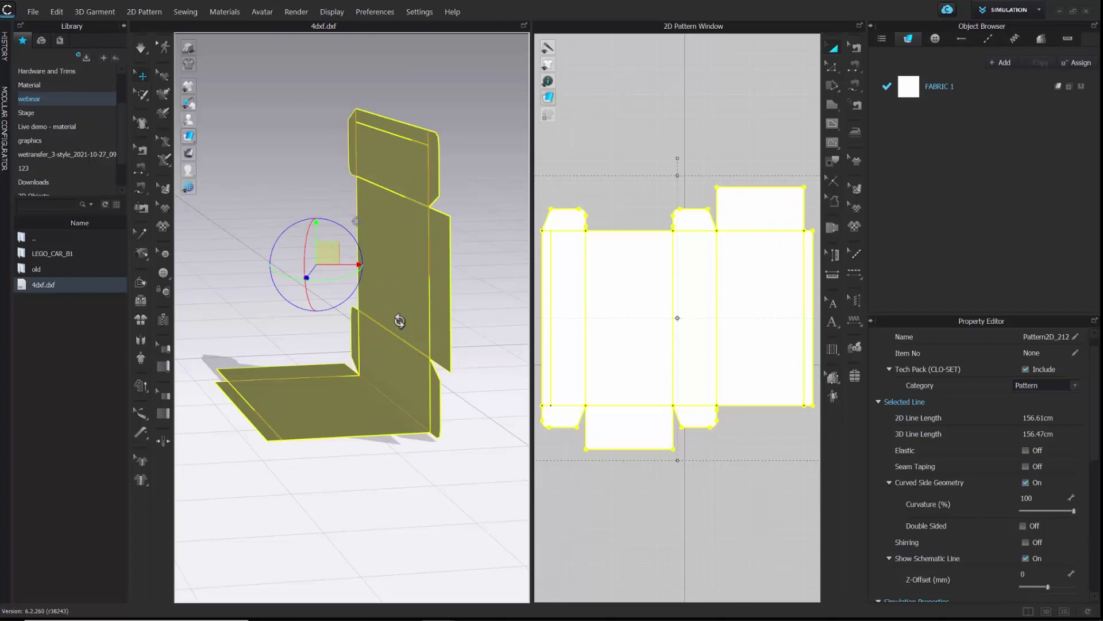
{"action": "left_click", "coordinate": [140, 282]}
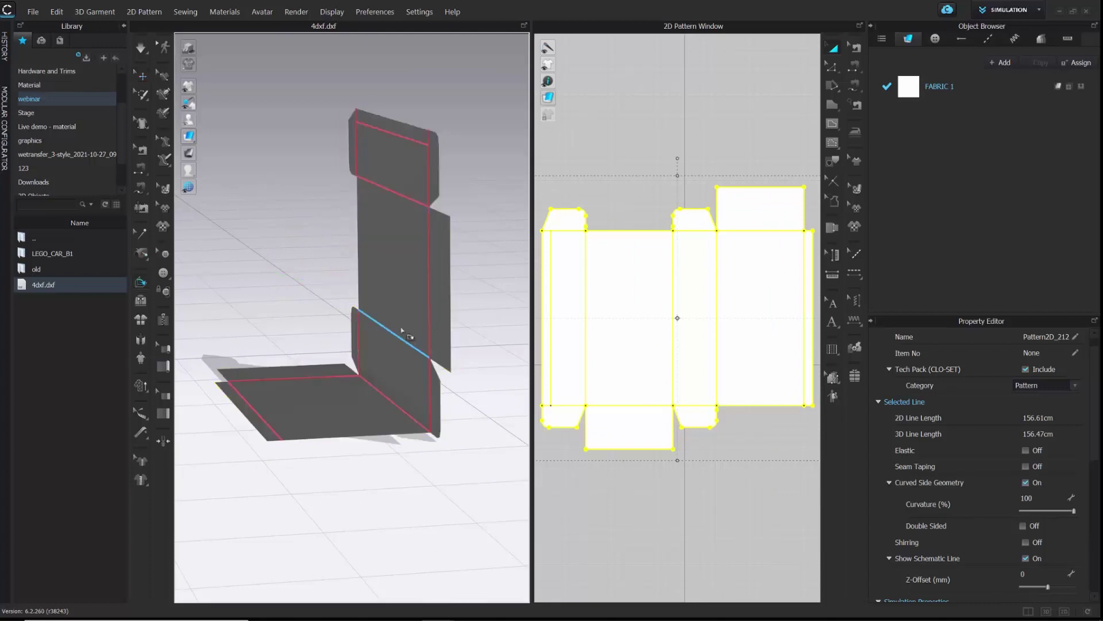
{"action": "left_click", "coordinate": [402, 335]}
{"action": "left_click_drag", "start_coordinate": [402, 303], "coordinate": [365, 336]}
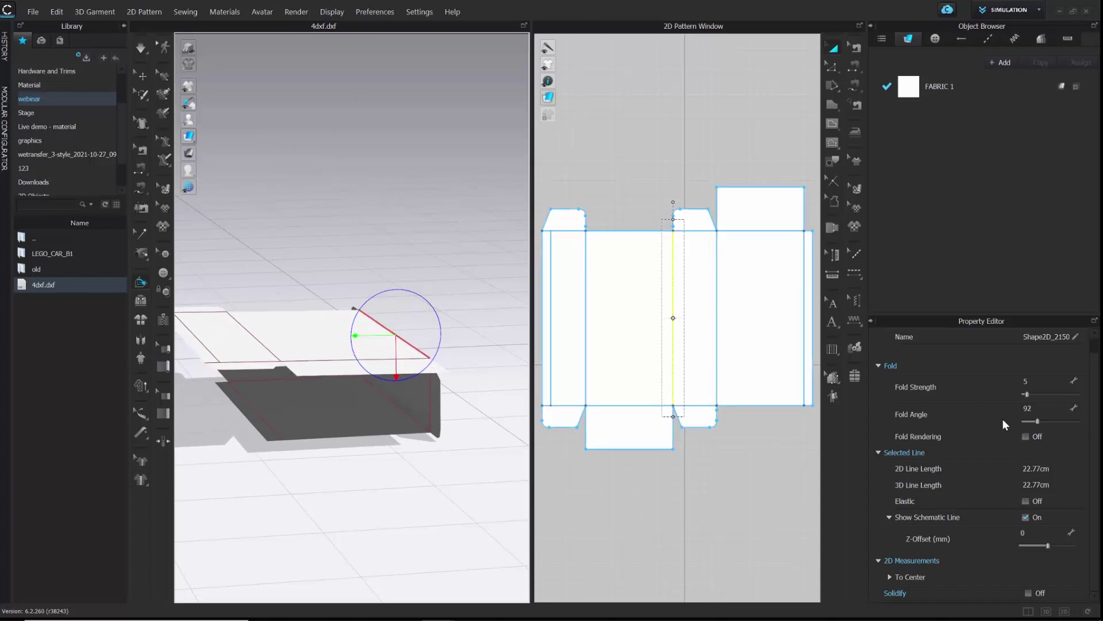
Fold the long line between the central wide panel and the outer narrow panel to about 87 degrees
{"action": "left_click", "coordinate": [270, 347]}
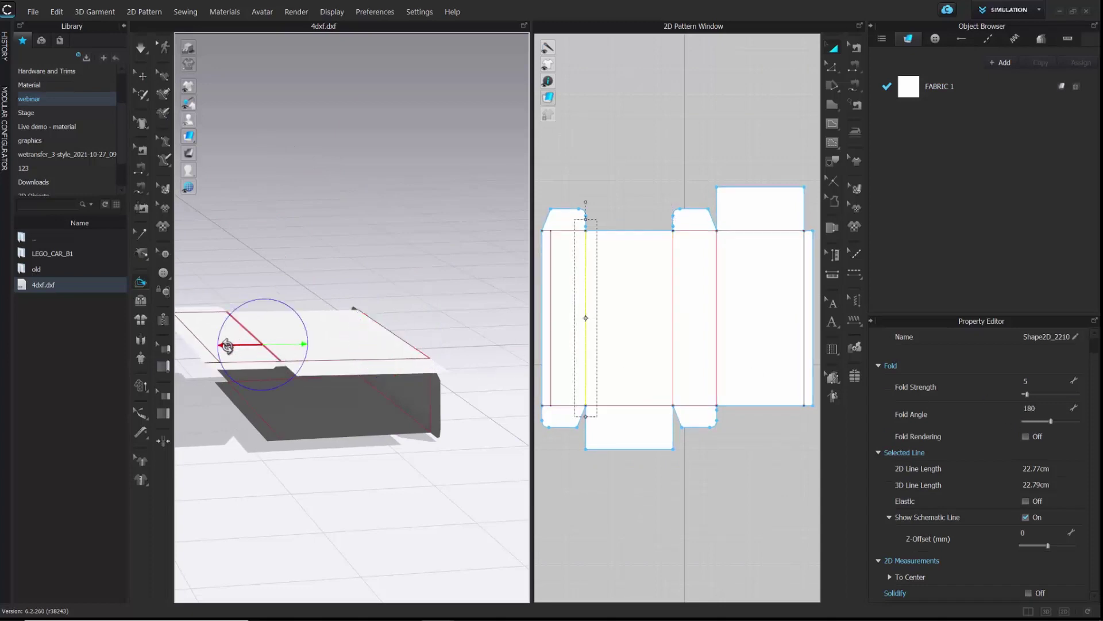
{"action": "left_click_drag", "start_coordinate": [228, 346], "coordinate": [265, 370]}
{"action": "right_click_drag", "start_coordinate": [305, 374], "coordinate": [332, 377]}
{"action": "middle_click_drag", "start_coordinate": [333, 378], "coordinate": [443, 308]}
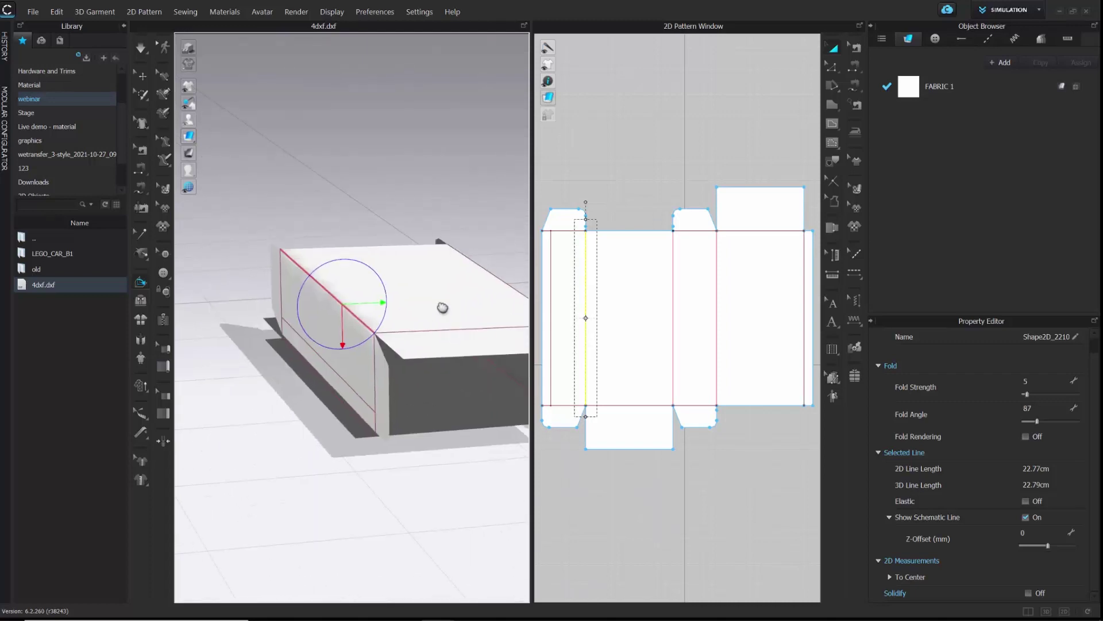
Sew the glue flap's fold line to the opposite outer edge, and the flap's outer edge to the internal line near that opposite edge
{"action": "left_click", "coordinate": [855, 67]}
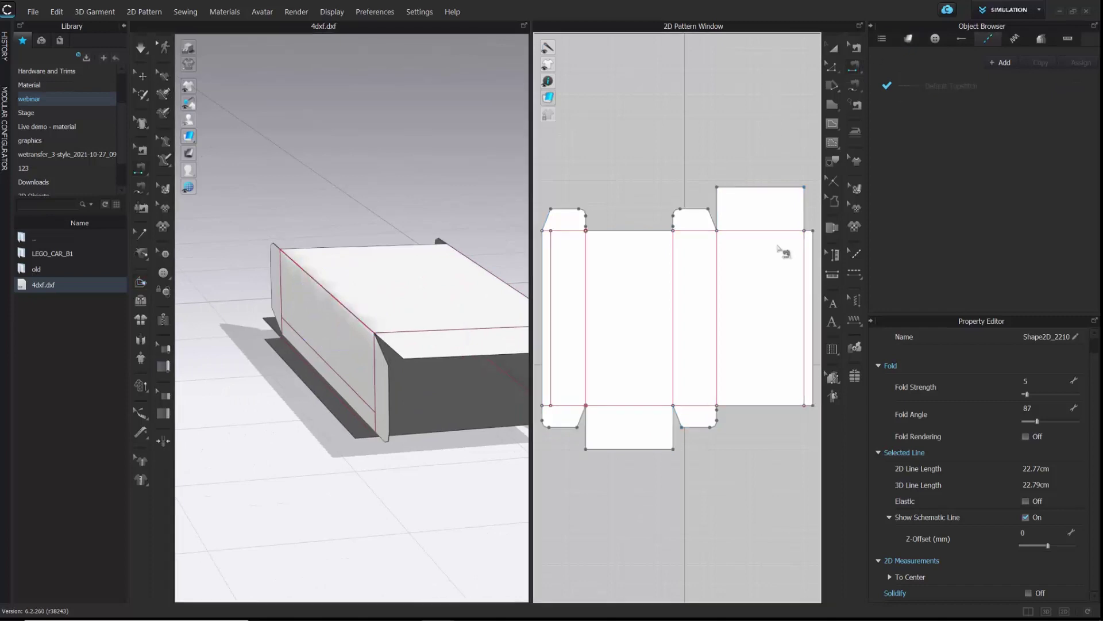
{"action": "left_click", "coordinate": [804, 274]}
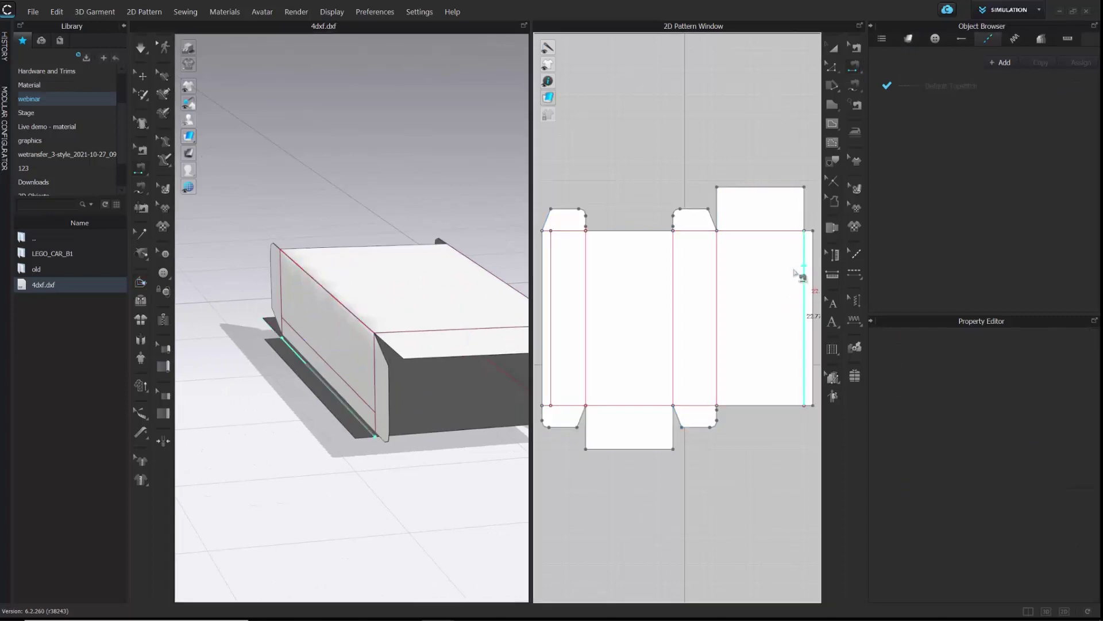
{"action": "left_click", "coordinate": [550, 269]}
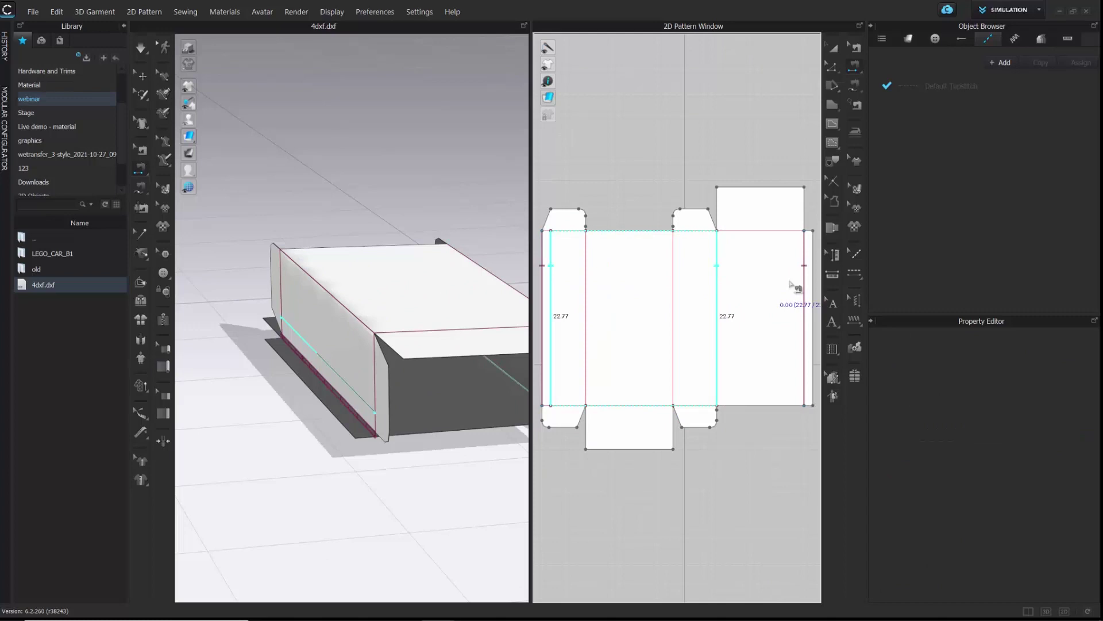
{"action": "left_click", "coordinate": [812, 290]}
Fold the narrow glue flap up to about 92 degrees with Fold Arrangement so it meets the opposite side panel
{"action": "scroll", "coordinate": [409, 346], "scroll_direction": "down", "scroll_amount": 2}
{"action": "middle_click_drag", "start_coordinate": [409, 346], "coordinate": [419, 280]}
{"action": "left_click", "coordinate": [140, 282]}
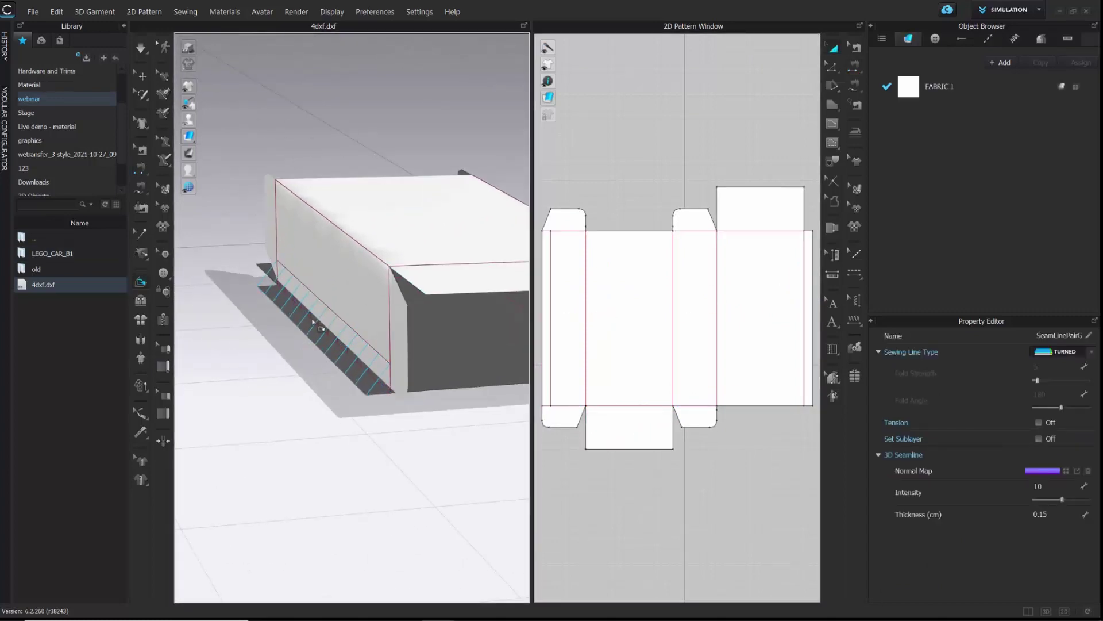
{"action": "left_click", "coordinate": [329, 339]}
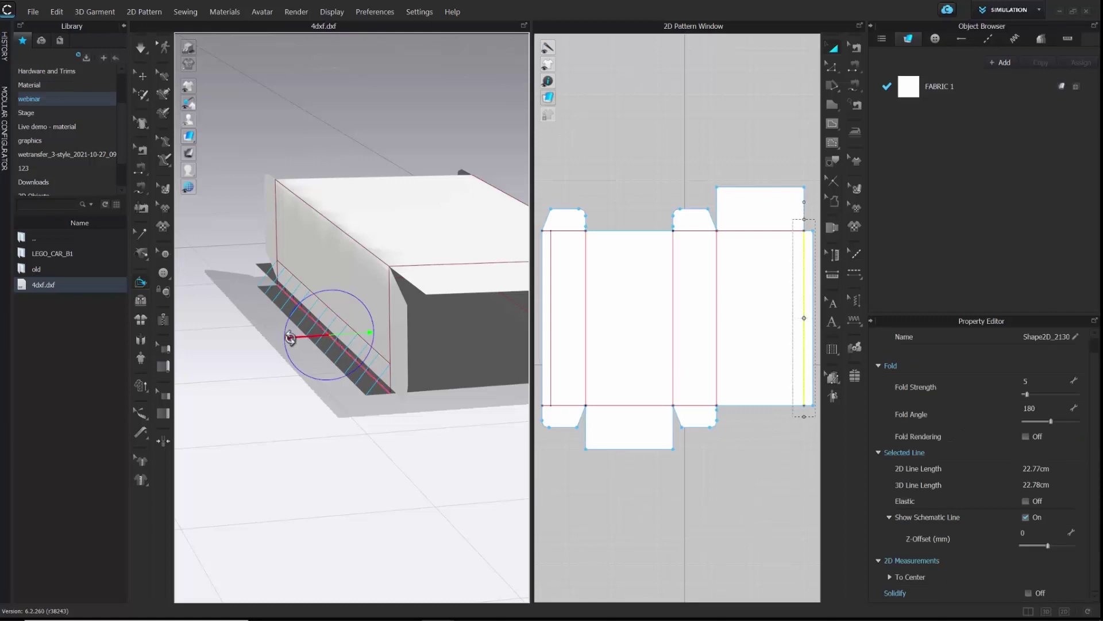
{"action": "left_click_drag", "start_coordinate": [290, 337], "coordinate": [327, 310]}
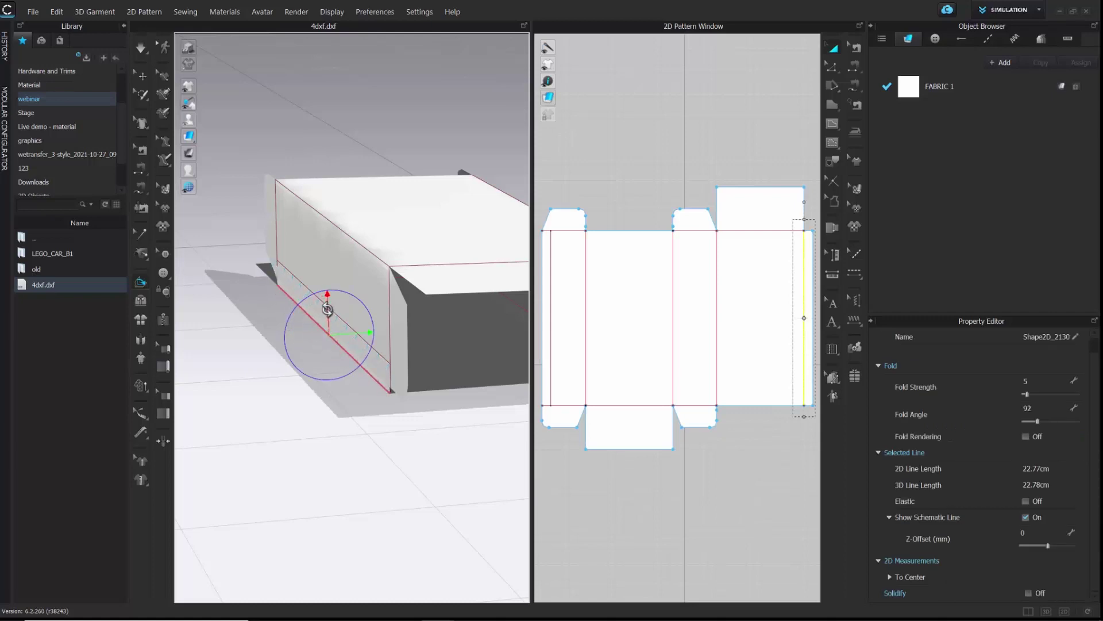
{"action": "right_click_drag", "start_coordinate": [413, 337], "coordinate": [401, 314]}
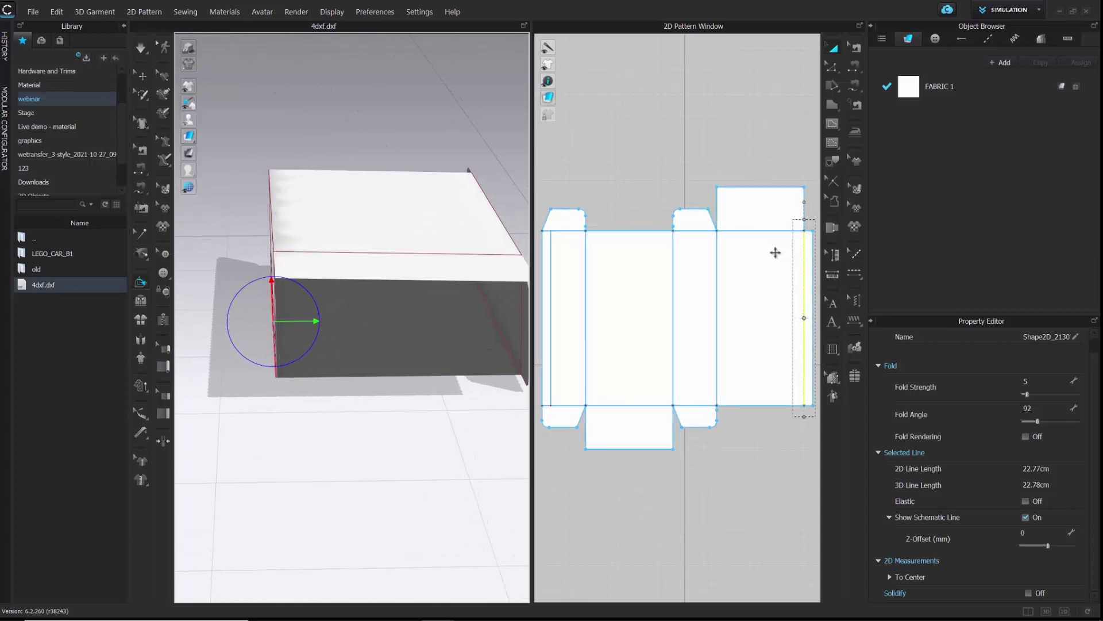
Set the fold angle of the four long fold lines, including the glue flap's, to 90 degrees
{"action": "key", "text": "z"}
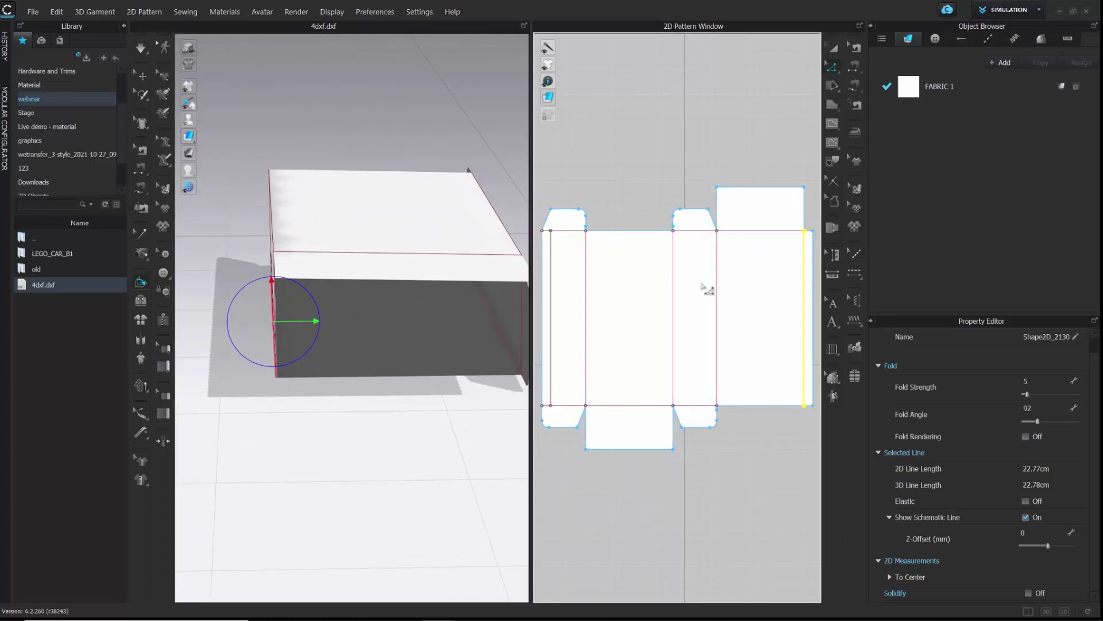
{"action": "left_click", "coordinate": [716, 290], "text": "shift"}
{"action": "left_click", "coordinate": [673, 286], "text": "shift"}
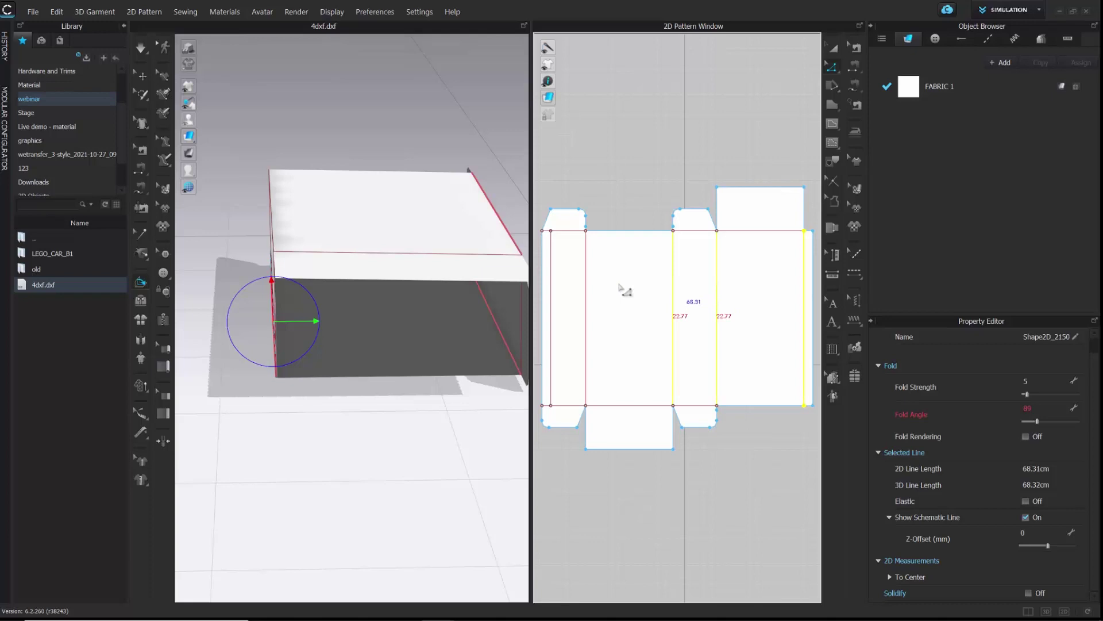
{"action": "left_click", "coordinate": [586, 293], "text": "shift"}
{"action": "left_click", "coordinate": [1033, 409]}
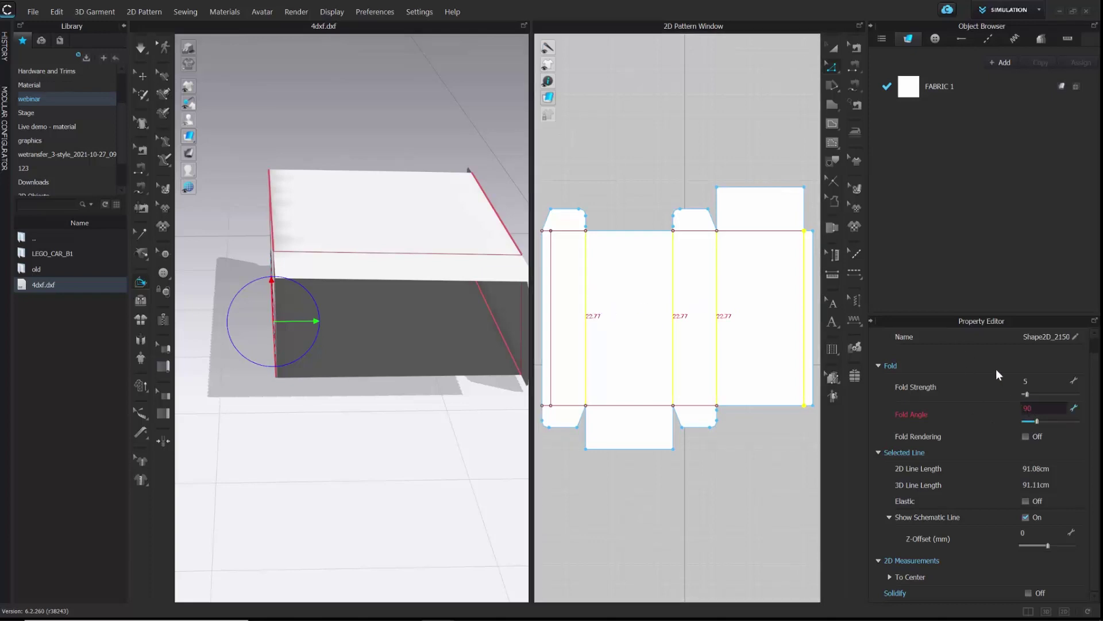
{"action": "type", "text": "90"}
{"action": "key", "text": "Return"}
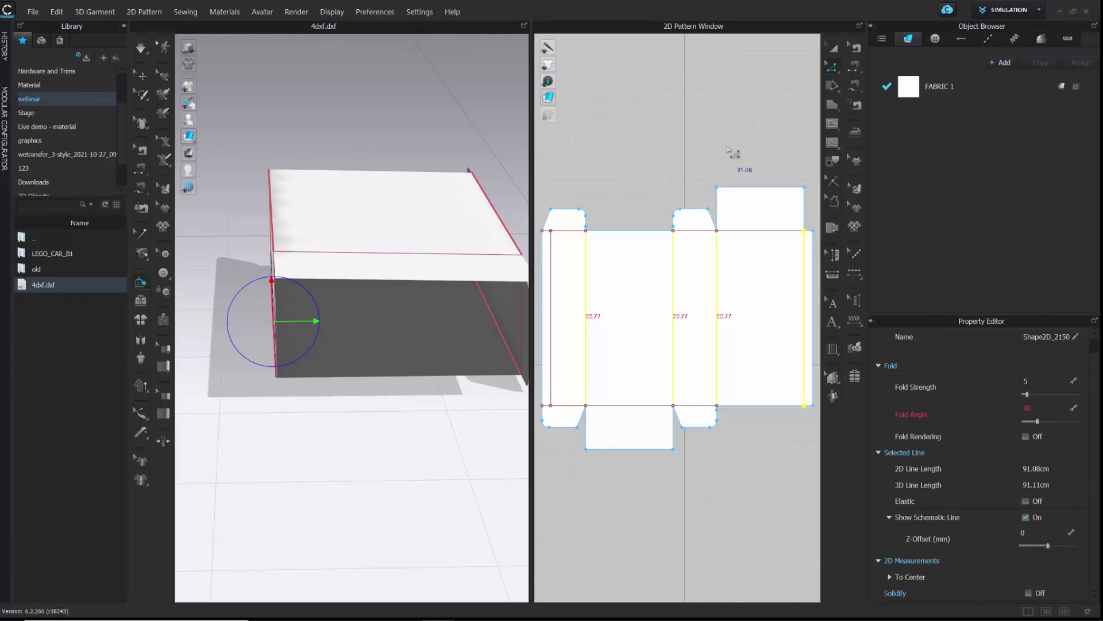
Select the folded box in 3D and shift it slightly forward along its depth axis
{"action": "left_click", "coordinate": [143, 78]}
{"action": "left_click", "coordinate": [387, 239]}
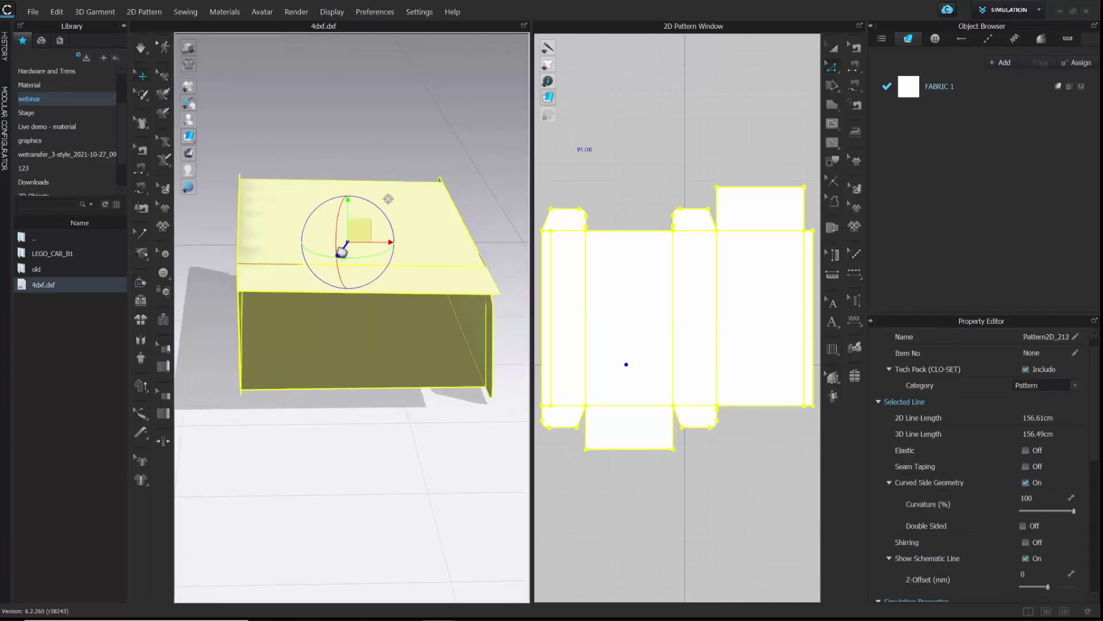
{"action": "left_click_drag", "start_coordinate": [343, 251], "coordinate": [329, 259]}
Assign the Trim_Hardware physical property preset to FABRIC 1
{"action": "scroll", "coordinate": [966, 479], "scroll_direction": "down", "scroll_amount": 3}
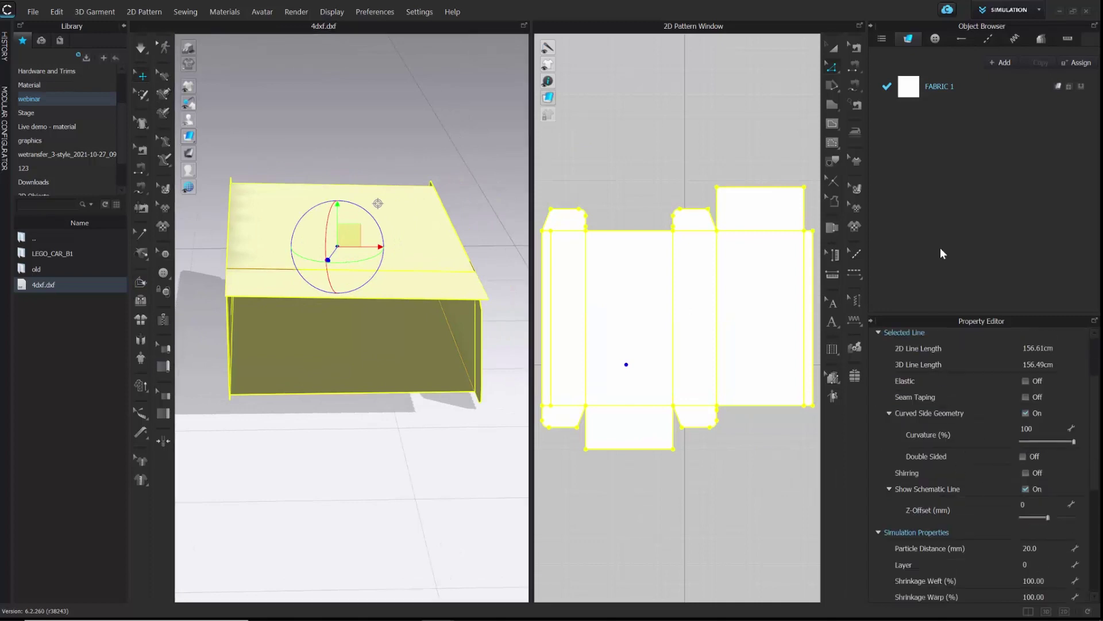
{"action": "left_click", "coordinate": [947, 86]}
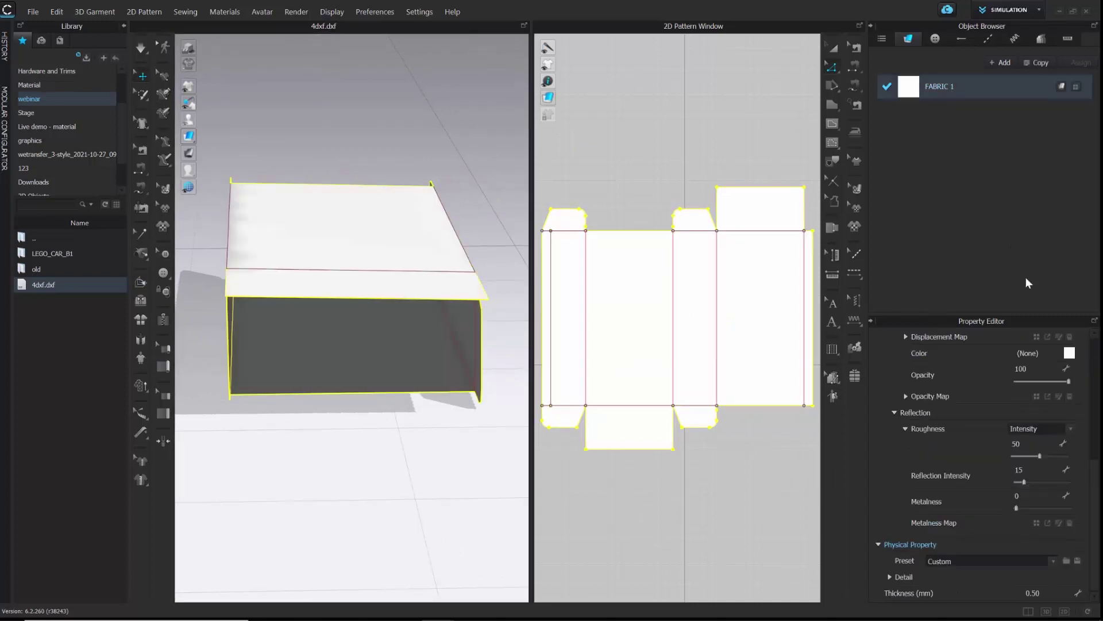
{"action": "left_click", "coordinate": [973, 561]}
{"action": "right_click_drag", "start_coordinate": [366, 240], "coordinate": [392, 260]}
{"action": "left_click", "coordinate": [1025, 561]}
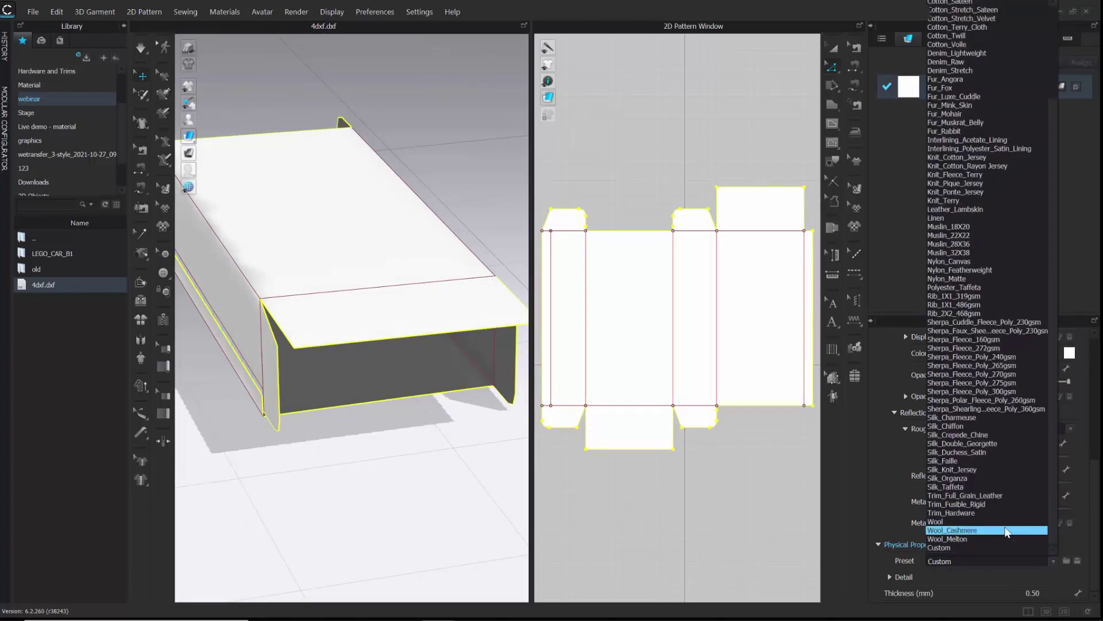
{"action": "left_click", "coordinate": [1001, 513]}
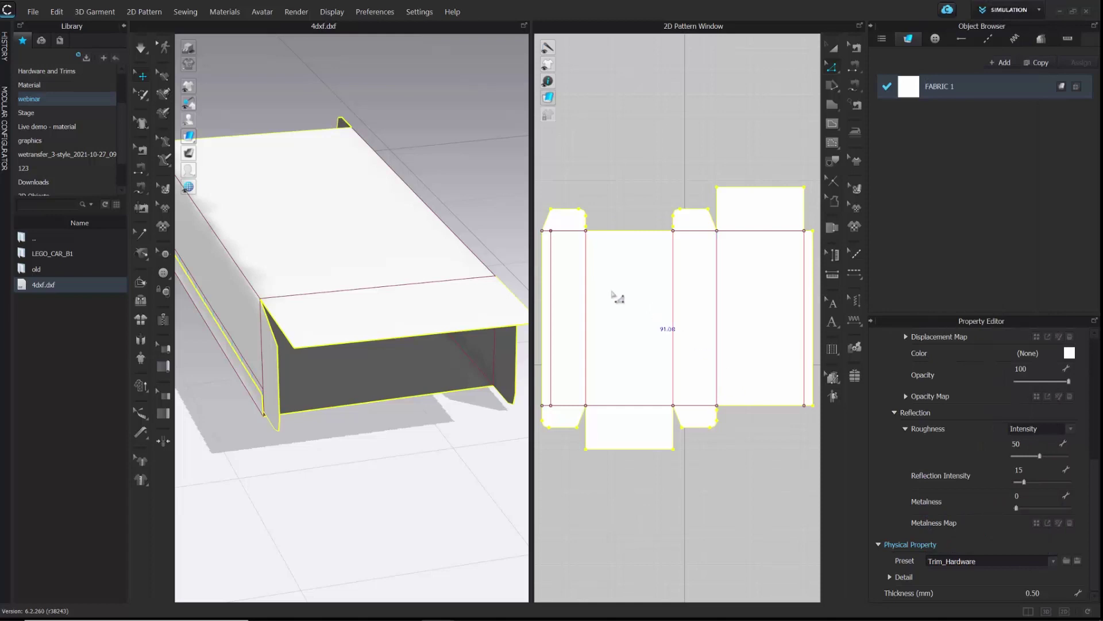
Set the box pattern's particle distance to 5 mm and its additional collision thickness to 1 mm
{"action": "left_click", "coordinate": [372, 259]}
{"action": "scroll", "coordinate": [1049, 527], "scroll_direction": "down", "scroll_amount": 1}
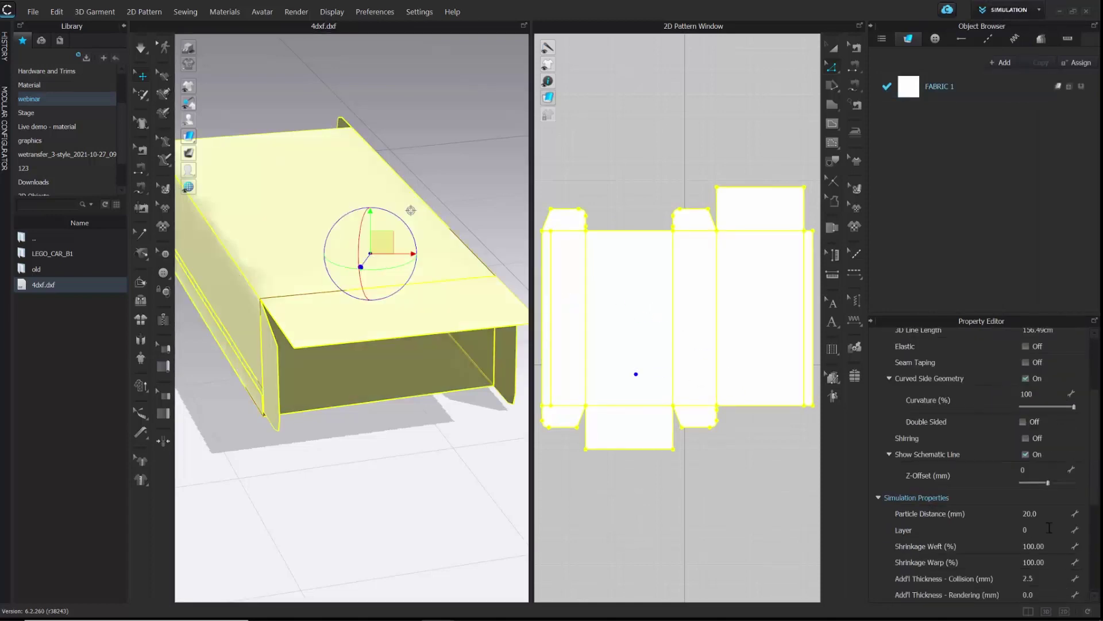
{"action": "left_click", "coordinate": [1045, 513]}
{"action": "key", "text": "Return"}
{"action": "scroll", "coordinate": [1050, 491], "scroll_direction": "down", "scroll_amount": 5}
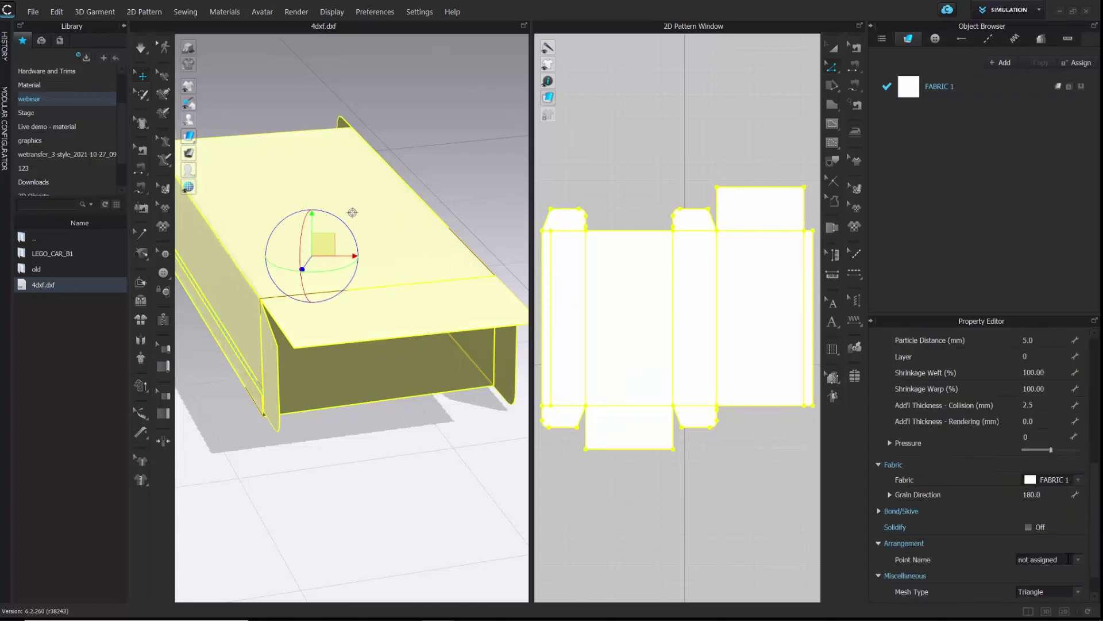
{"action": "left_click", "coordinate": [1040, 405]}
{"action": "key", "text": "Return"}
{"action": "scroll", "coordinate": [997, 542], "scroll_direction": "down", "scroll_amount": 1}
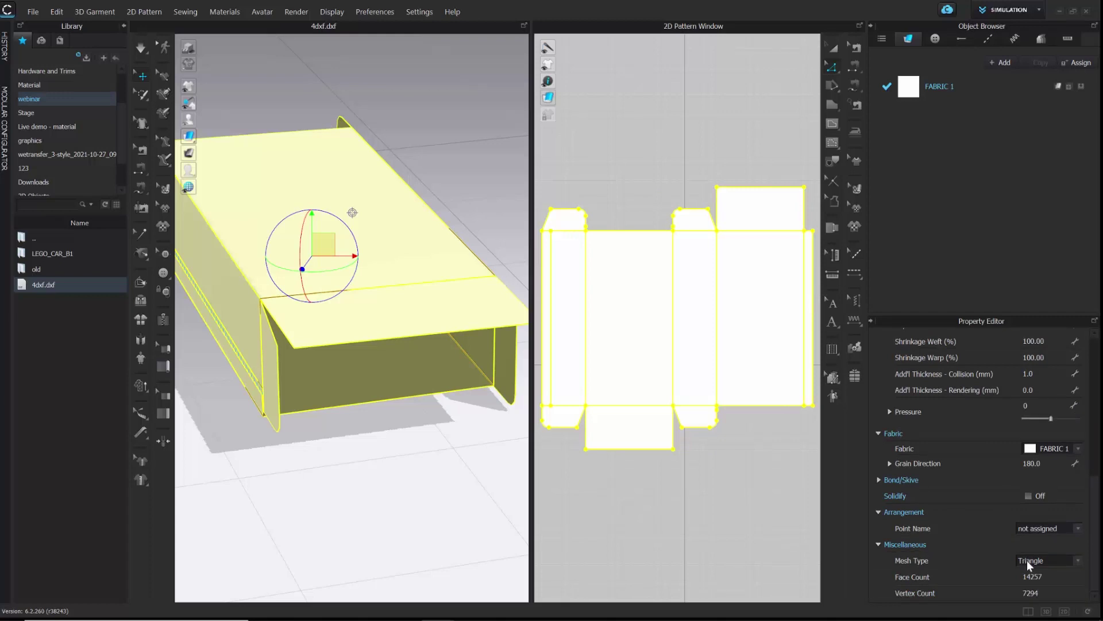
Strengthen the box pattern and run a short simulation on it
{"action": "right_click_drag", "start_coordinate": [389, 308], "coordinate": [428, 348]}
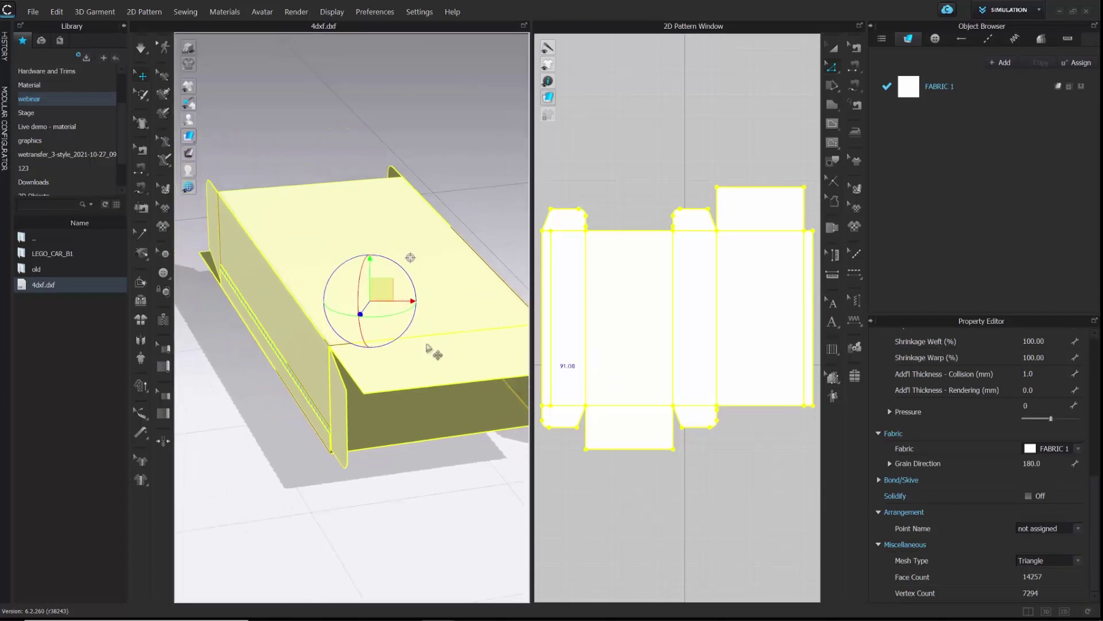
{"action": "right_click", "coordinate": [388, 327]}
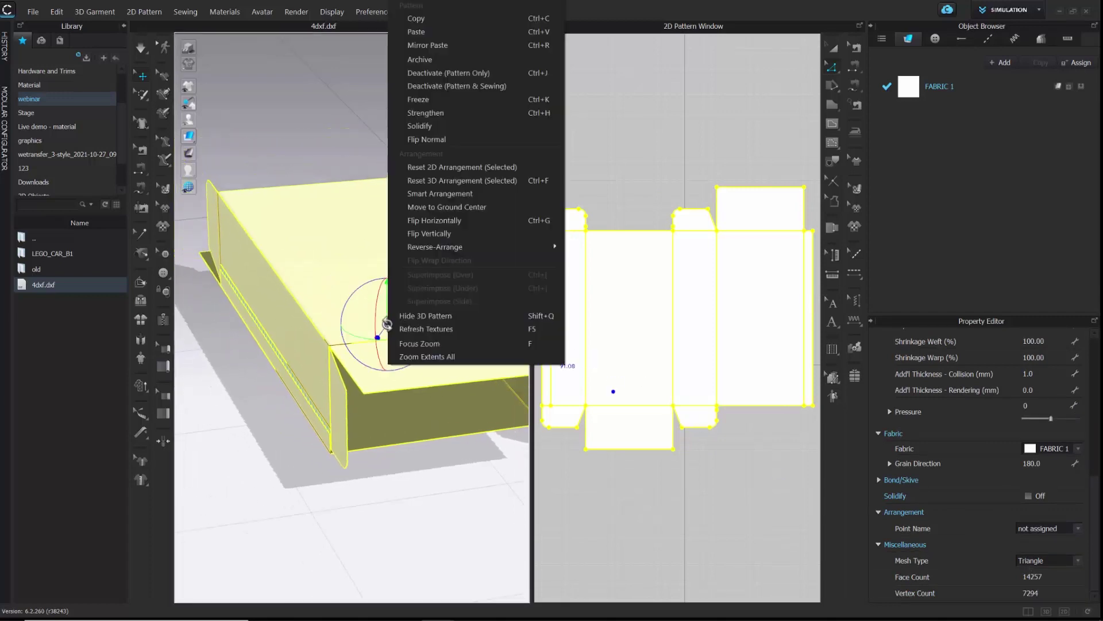
{"action": "left_click", "coordinate": [417, 115]}
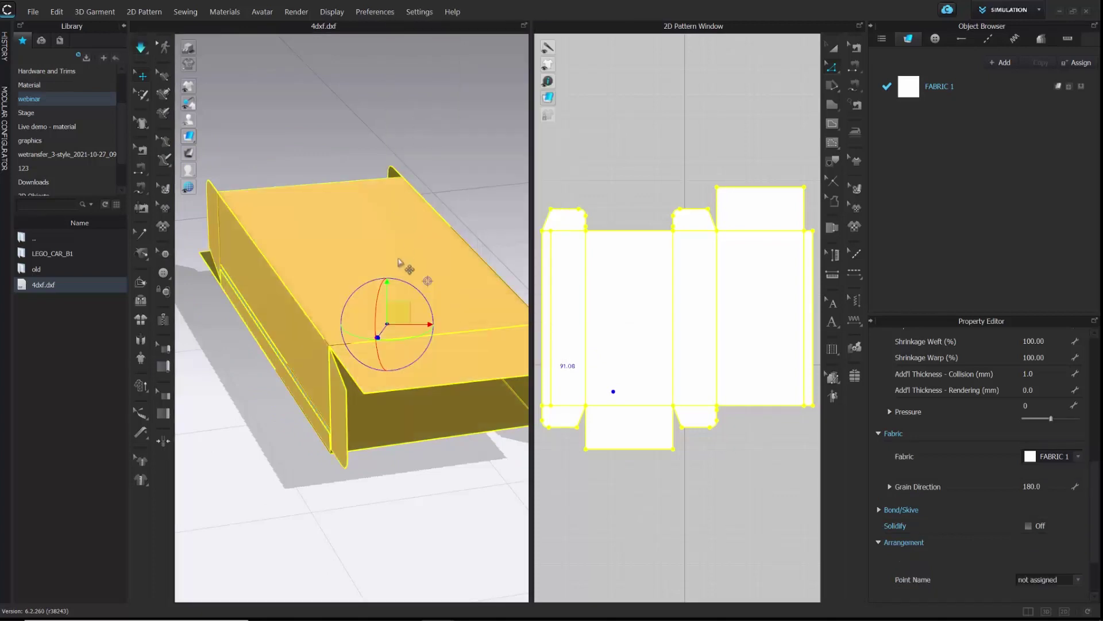
{"action": "key", "text": "space"}
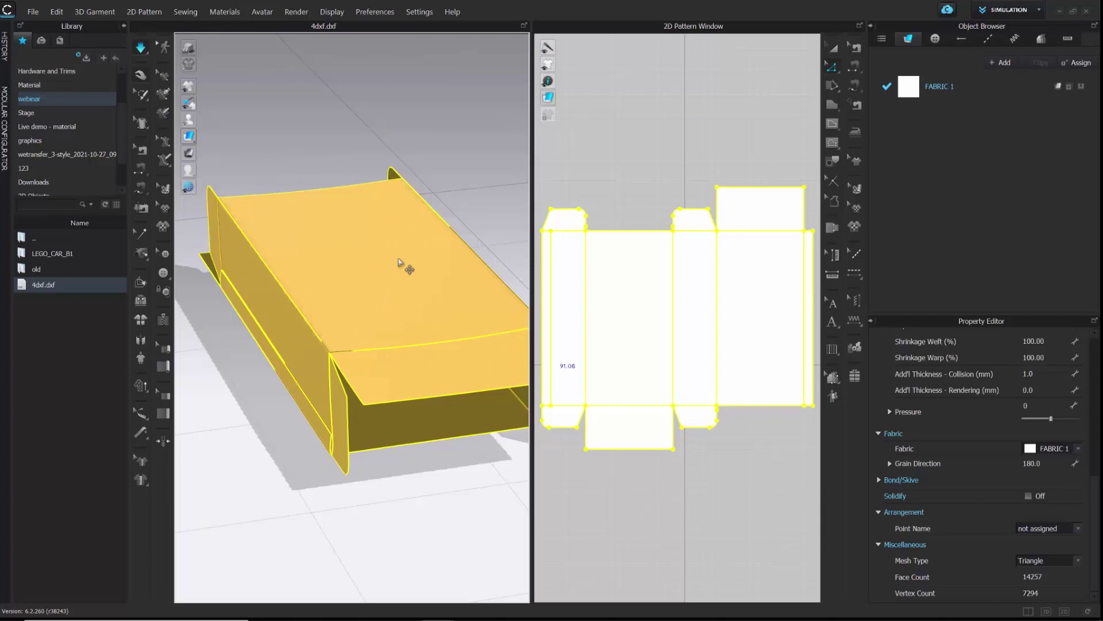
{"action": "left_click", "coordinate": [399, 265]}
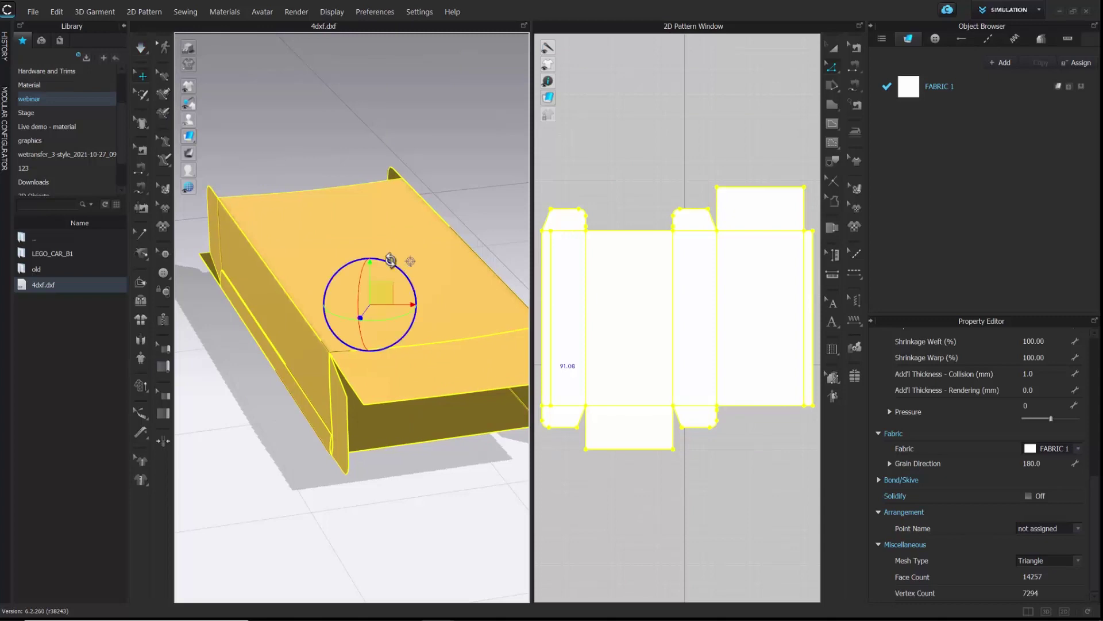
Turn off Strengthen on the box pattern and change its mesh type to Quad
{"action": "key", "text": "ctrl+h"}
{"action": "right_click_drag", "start_coordinate": [390, 260], "coordinate": [431, 271]}
{"action": "scroll", "coordinate": [431, 275], "scroll_direction": "down", "scroll_amount": 2}
{"action": "middle_click_drag", "start_coordinate": [456, 278], "coordinate": [532, 297]}
{"action": "scroll", "coordinate": [385, 320], "scroll_direction": "down", "scroll_amount": 2}
{"action": "middle_click_drag", "start_coordinate": [450, 285], "coordinate": [406, 195]}
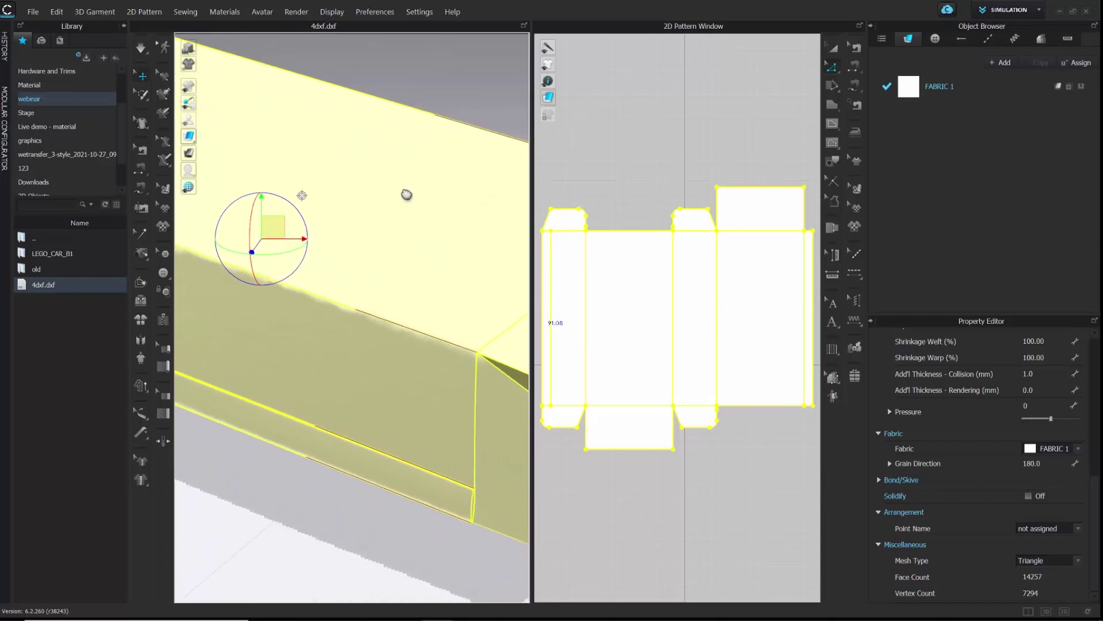
{"action": "left_click", "coordinate": [1057, 559]}
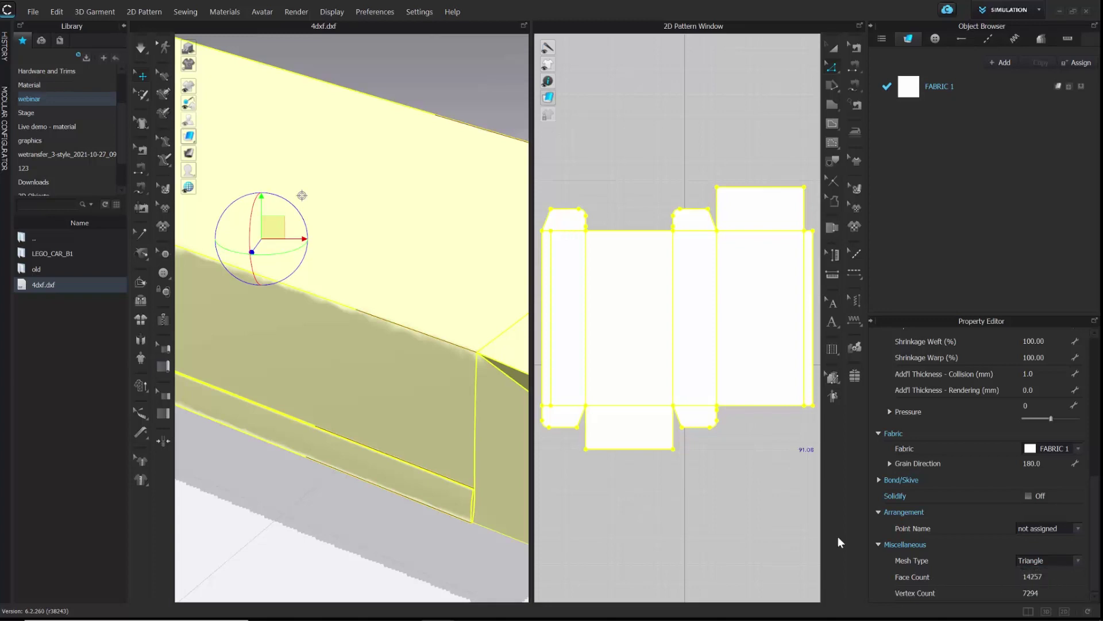
{"action": "middle_click_drag", "start_coordinate": [394, 229], "coordinate": [450, 286]}
{"action": "right_click_drag", "start_coordinate": [450, 285], "coordinate": [412, 283]}
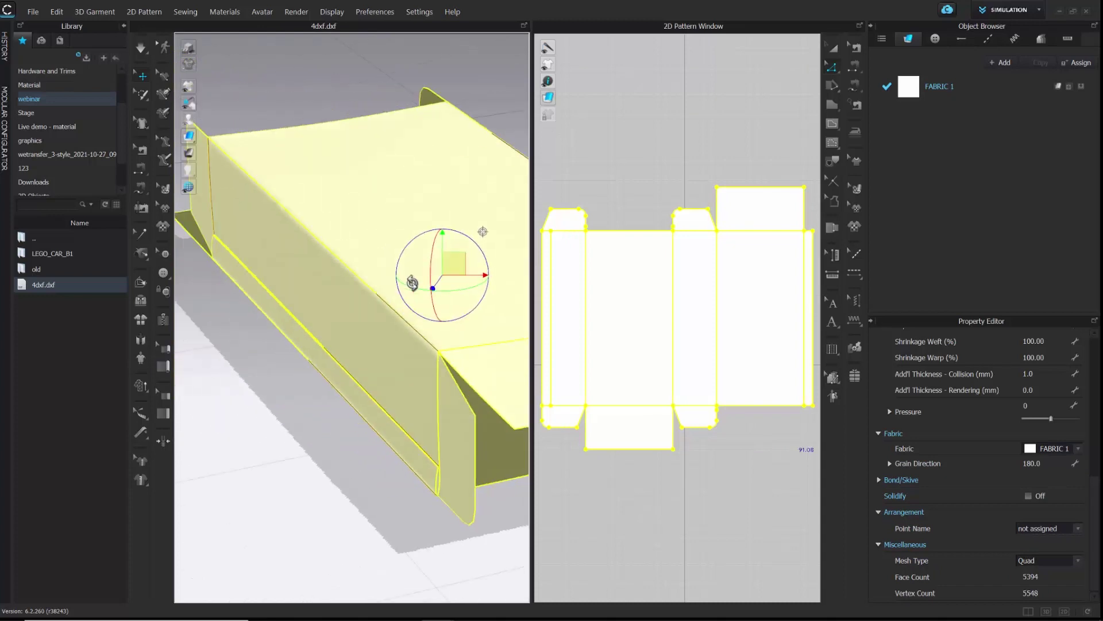
Apply Strengthen to the quad-meshed box pattern again
{"action": "right_click_drag", "start_coordinate": [483, 232], "coordinate": [406, 236]}
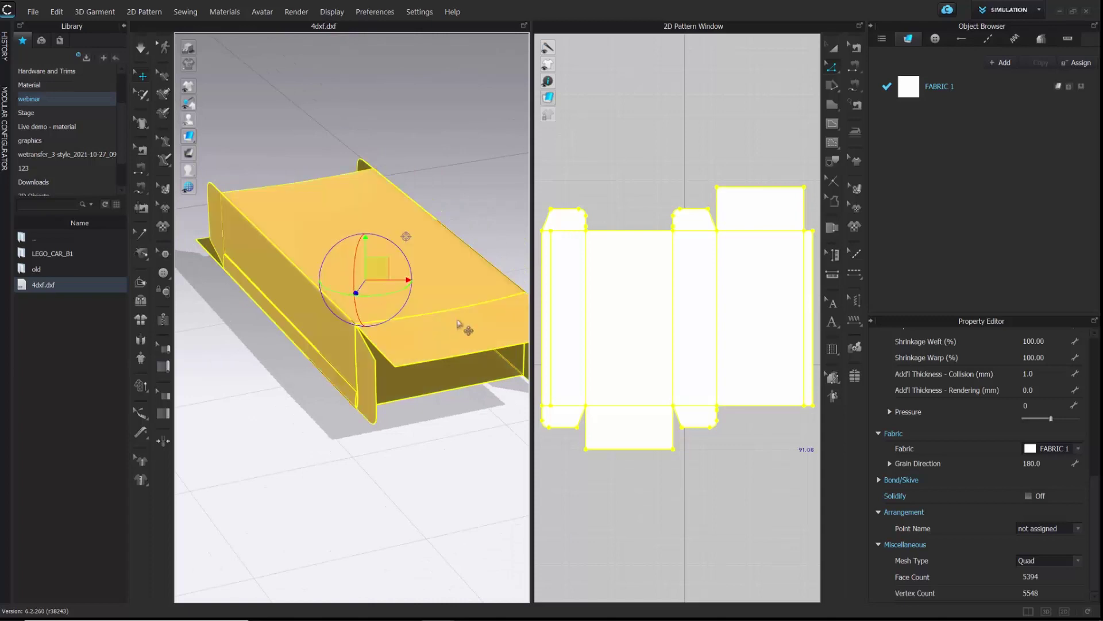
{"action": "scroll", "coordinate": [458, 320], "scroll_direction": "up", "scroll_amount": 1}
{"action": "middle_click_drag", "start_coordinate": [432, 290], "coordinate": [410, 270]}
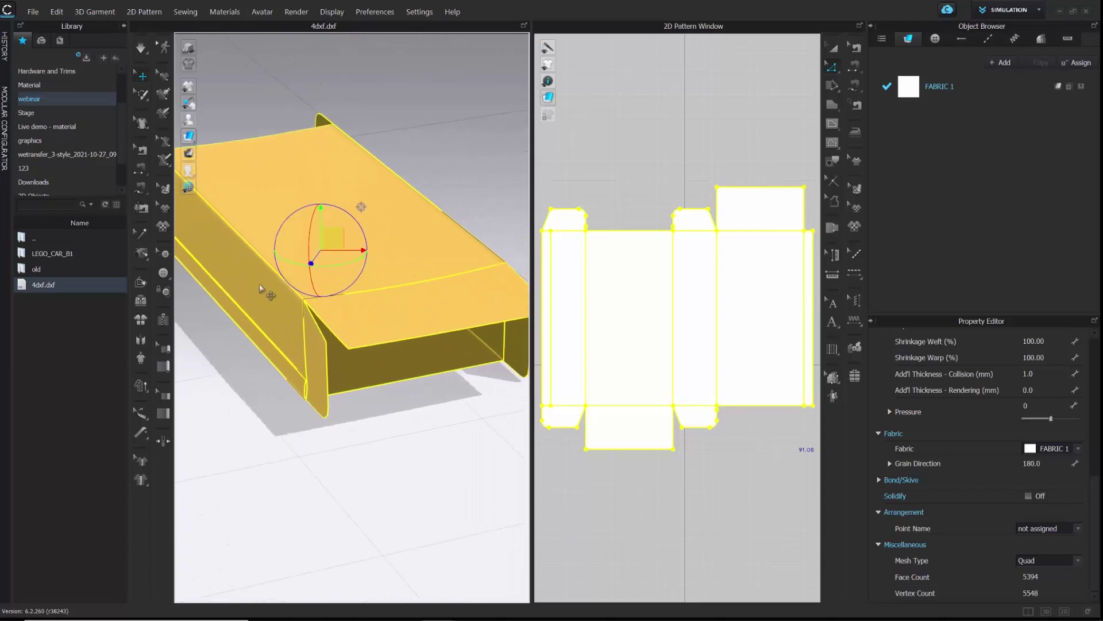
Fold the two small side flaps at the front end inward with Fold Arrangement, the first to about 79 degrees
{"action": "left_click", "coordinate": [140, 282]}
{"action": "left_click", "coordinate": [306, 343]}
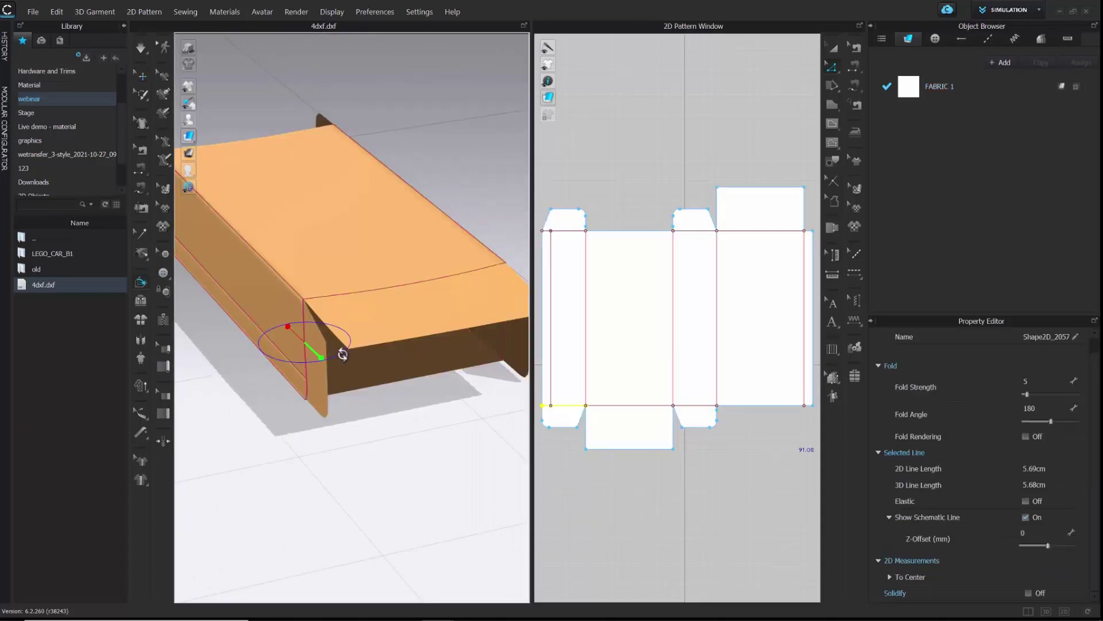
{"action": "left_click_drag", "start_coordinate": [342, 353], "coordinate": [395, 312]}
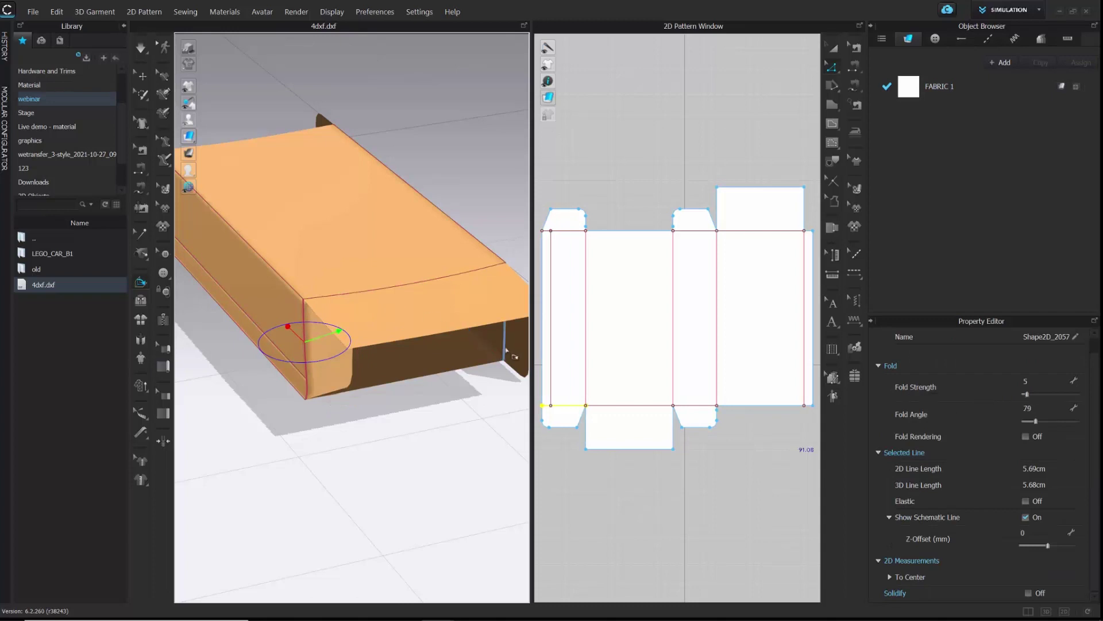
{"action": "left_click", "coordinate": [505, 350]}
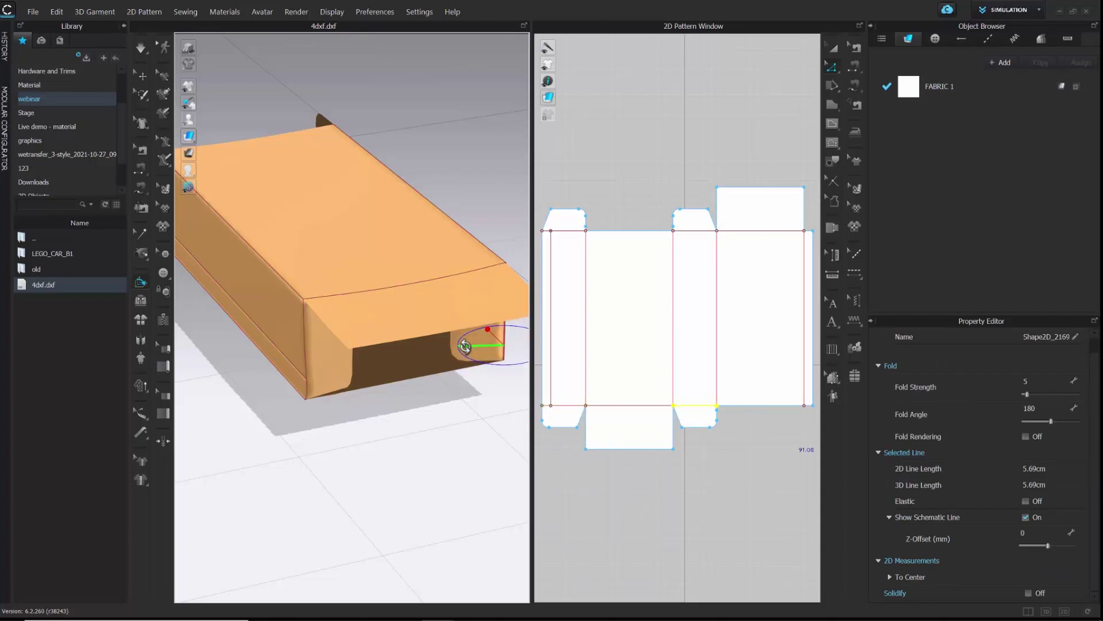
Fold the front closing panel down over the side flaps to about 114 degrees
{"action": "left_click", "coordinate": [432, 279]}
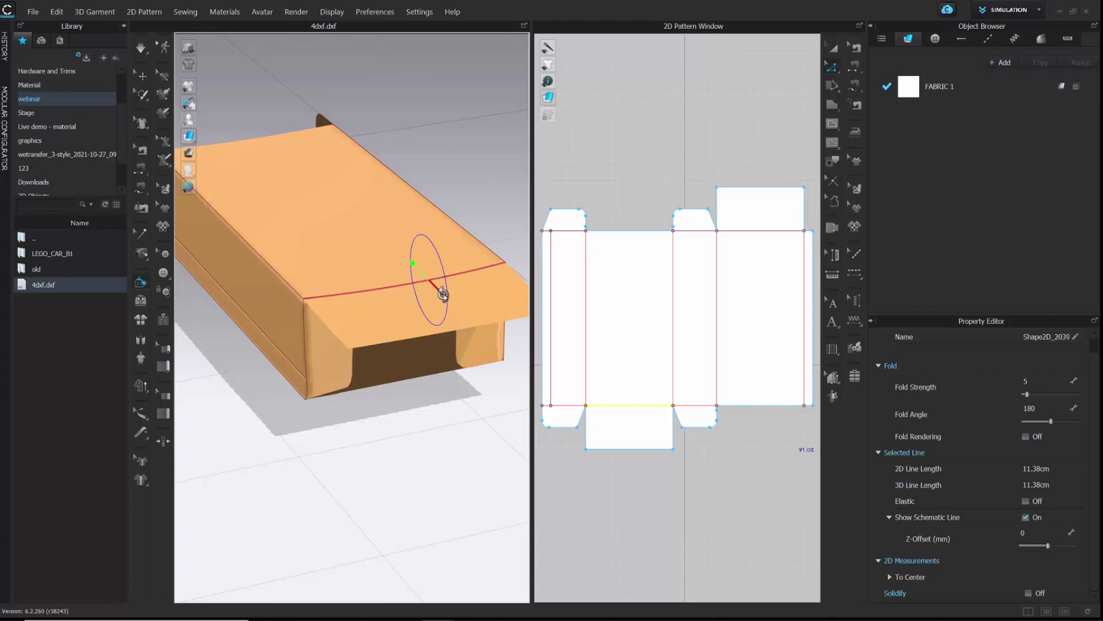
{"action": "left_click_drag", "start_coordinate": [442, 294], "coordinate": [437, 323]}
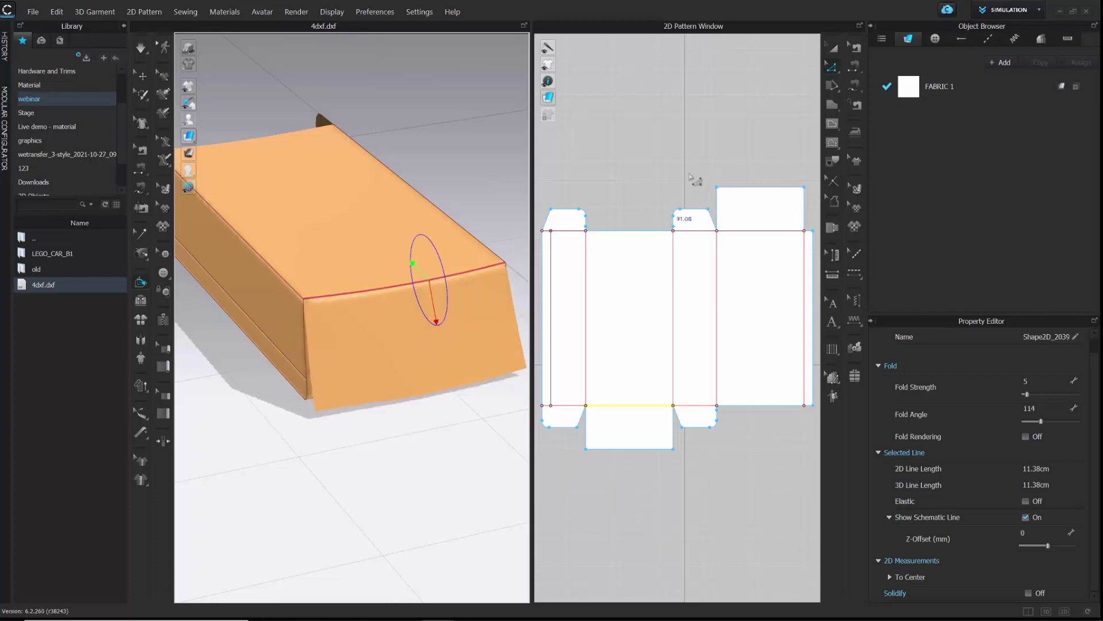
{"action": "right_click_drag", "start_coordinate": [417, 280], "coordinate": [439, 254]}
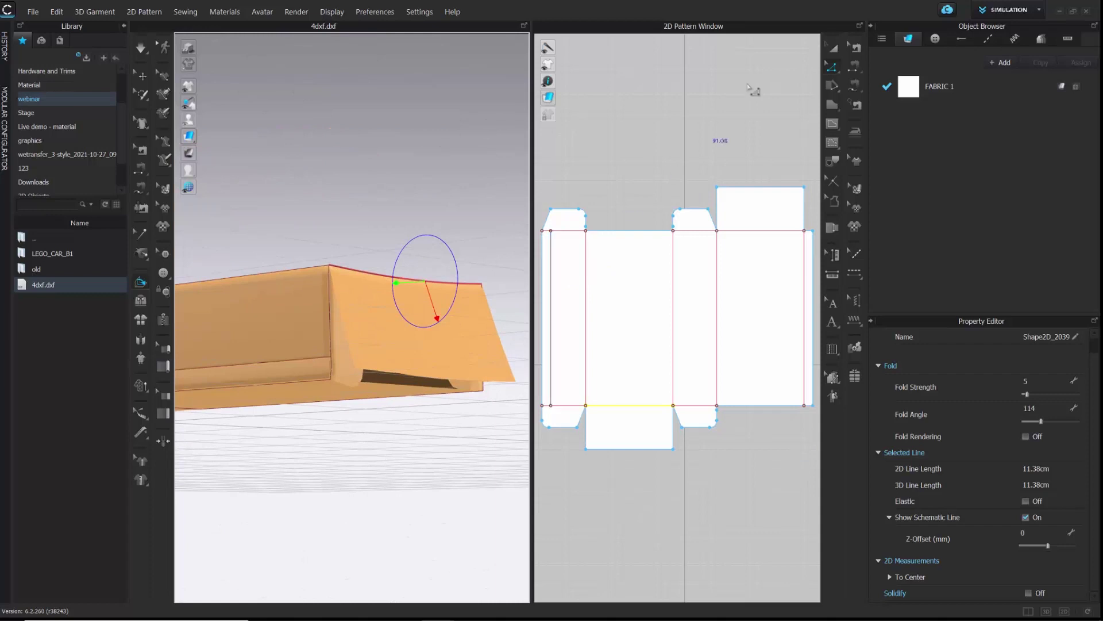
Sew the closing panel's outer 11.38 cm edge to the matching end edge of the opposite large panel with Segment Sewing
{"action": "left_click", "coordinate": [855, 66]}
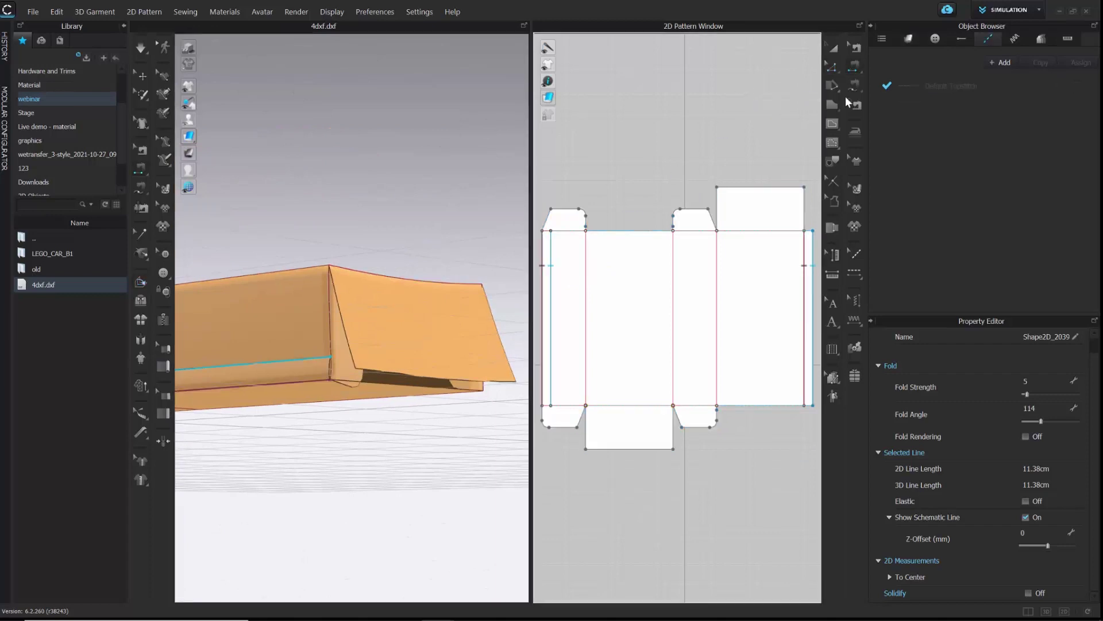
{"action": "left_click", "coordinate": [661, 449]}
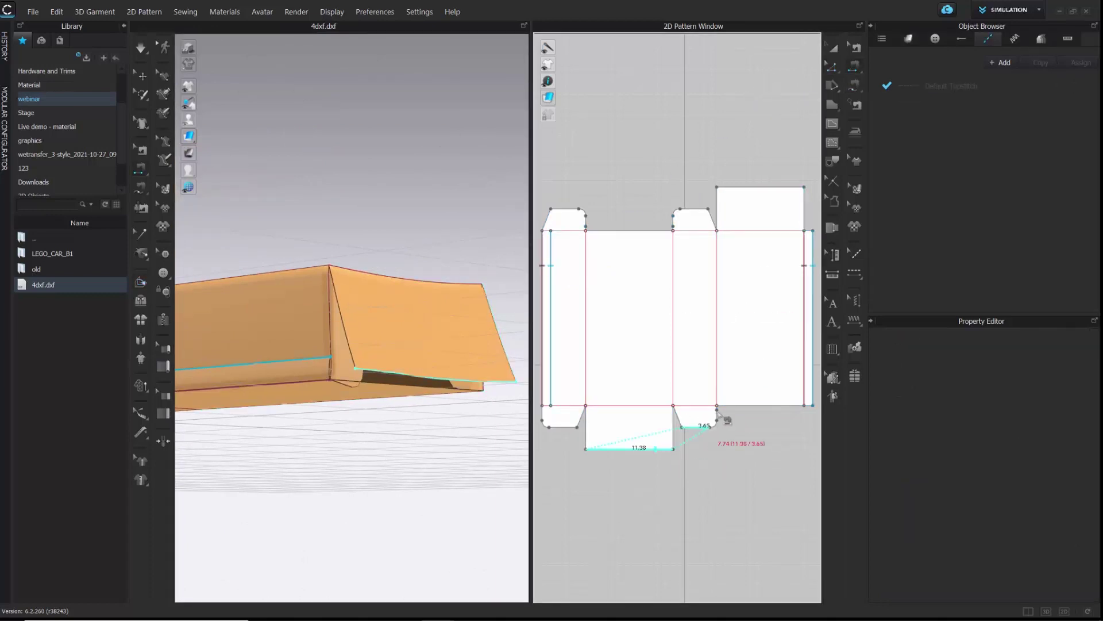
{"action": "left_click", "coordinate": [335, 404]}
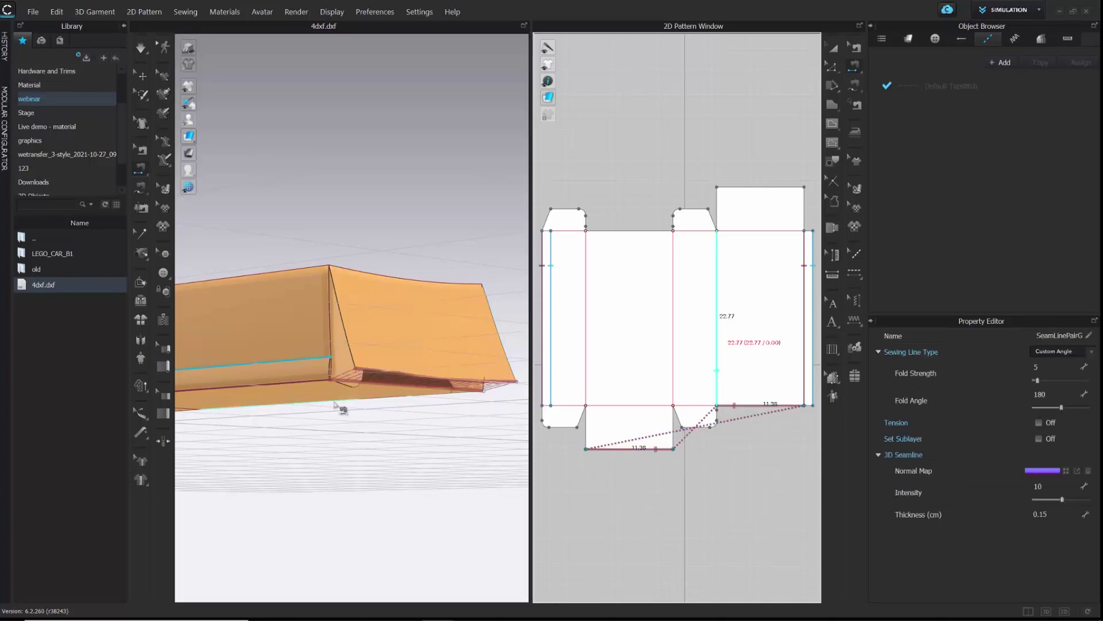
Sew both 5.69 cm side edges of the closing panel to the fold lines of the adjacent side flaps
{"action": "left_click", "coordinate": [585, 428]}
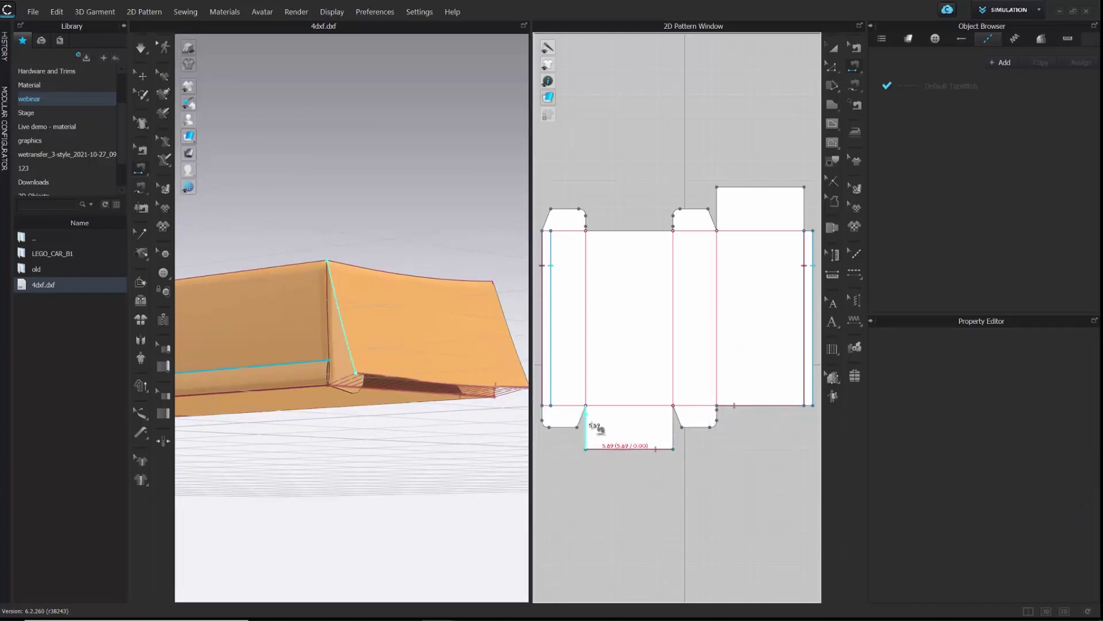
{"action": "left_click", "coordinate": [674, 425]}
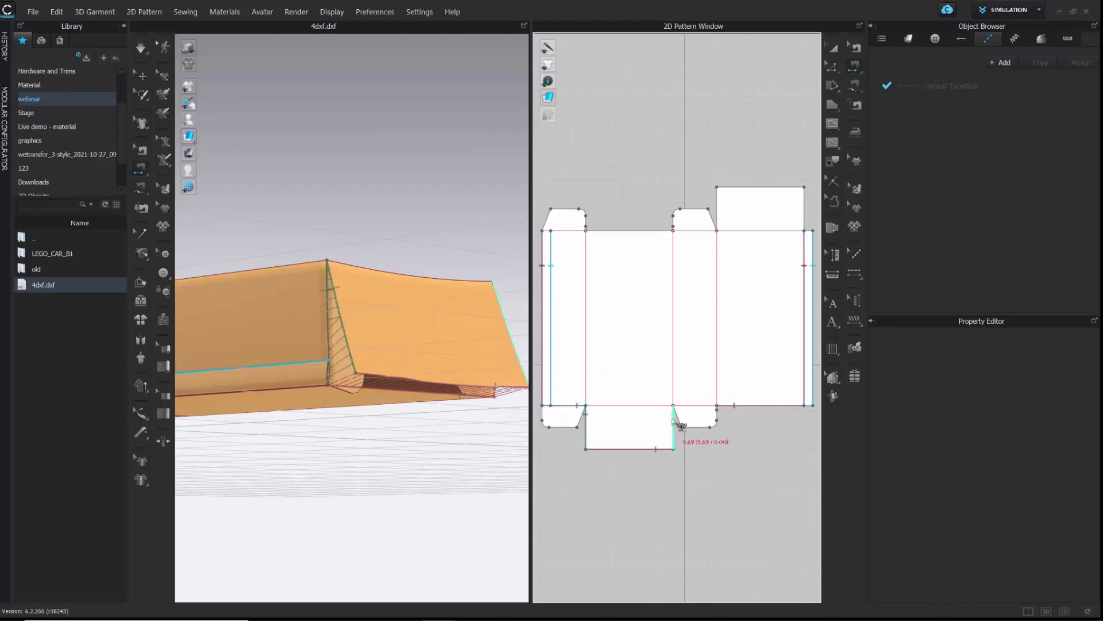
{"action": "left_click", "coordinate": [674, 422]}
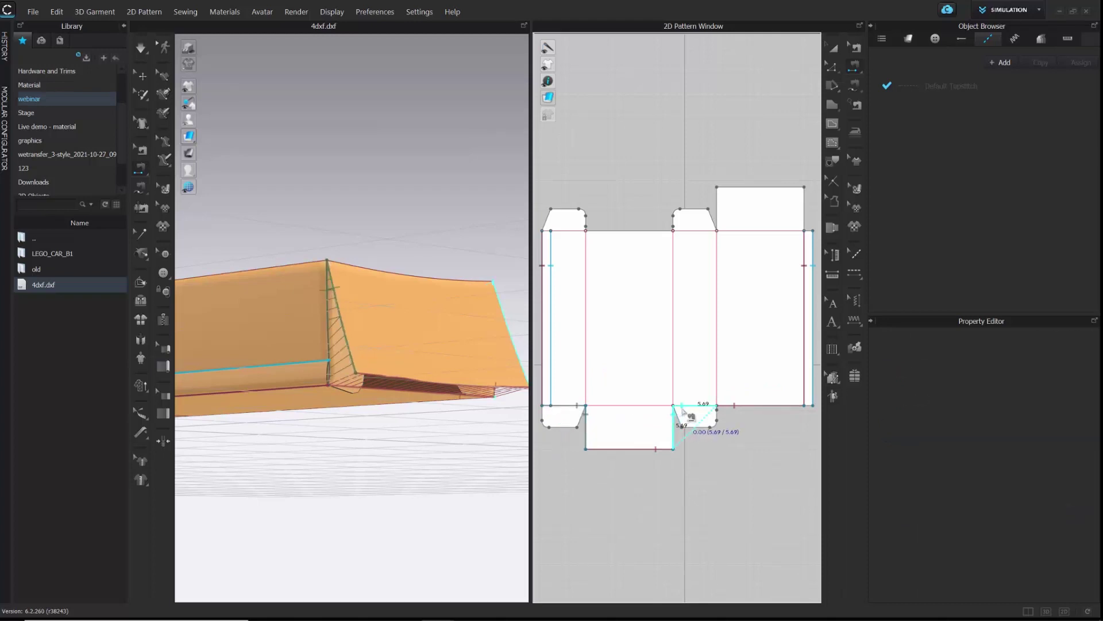
{"action": "left_click", "coordinate": [683, 410]}
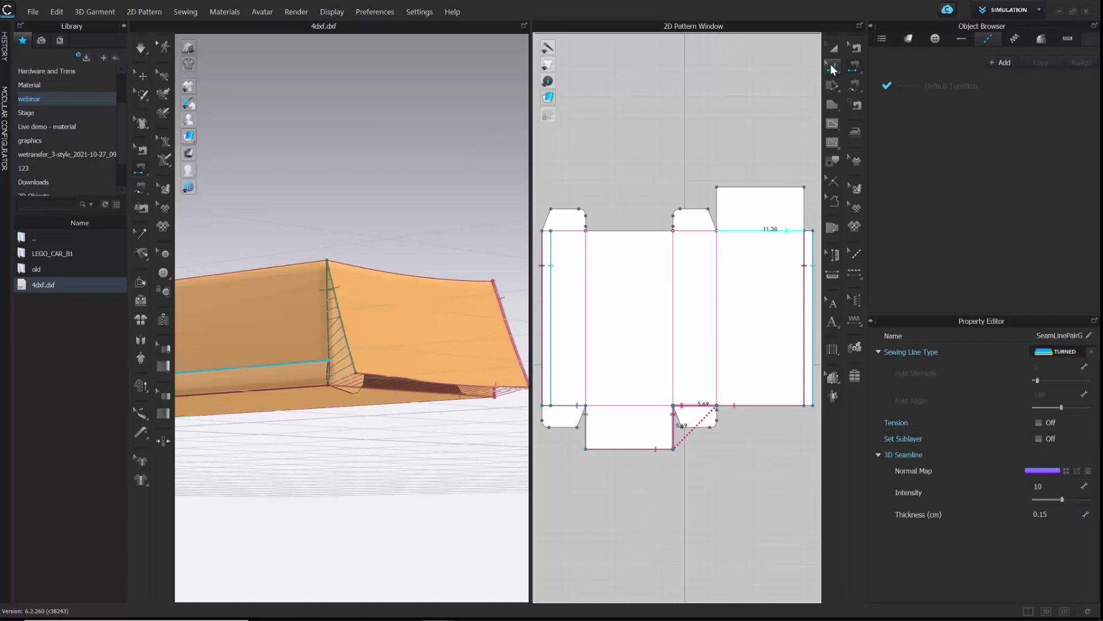
Set the fold angle of the closing panel's and both adjacent side flaps' fold lines to 90 degrees
{"action": "left_click", "coordinate": [855, 51]}
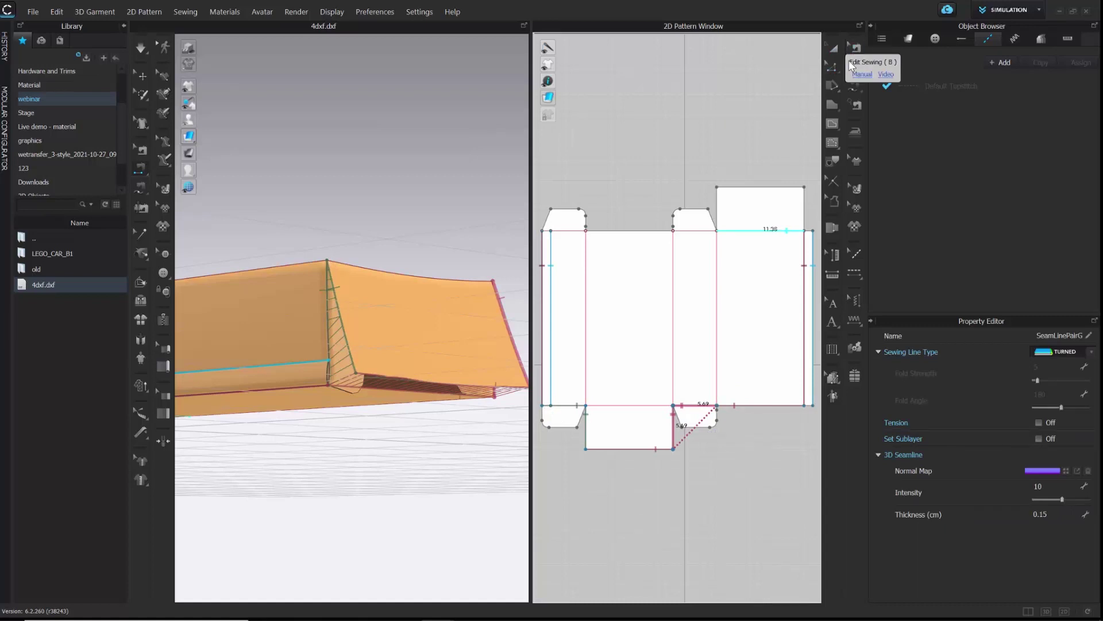
{"action": "left_click", "coordinate": [831, 66]}
{"action": "left_click", "coordinate": [625, 406]}
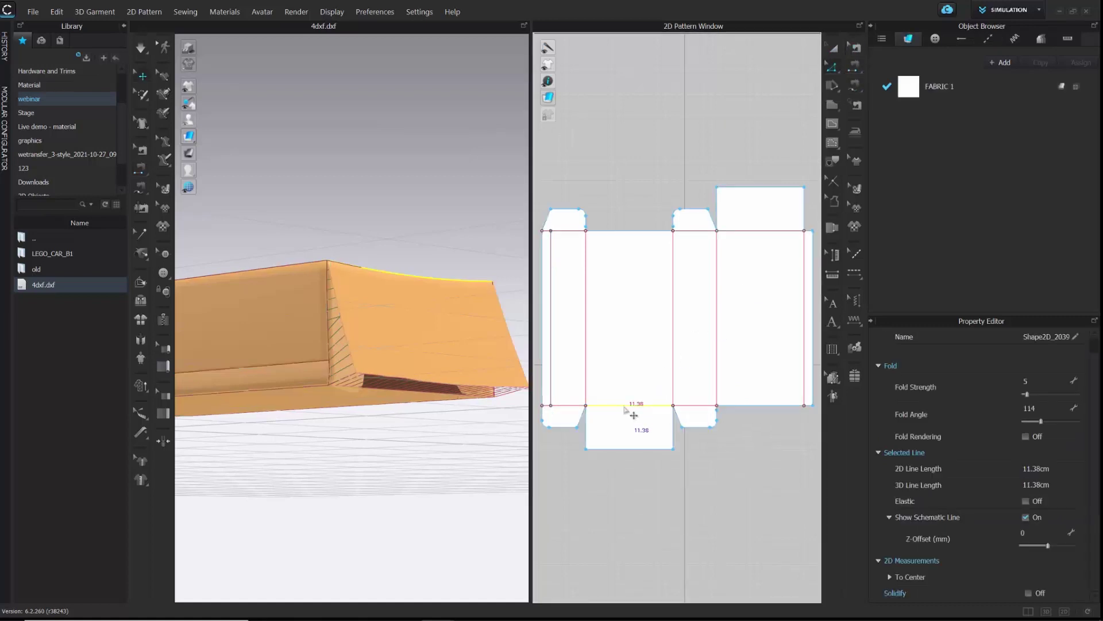
{"action": "left_click", "coordinate": [567, 405], "text": "shift"}
{"action": "left_click", "coordinate": [692, 406], "text": "shift"}
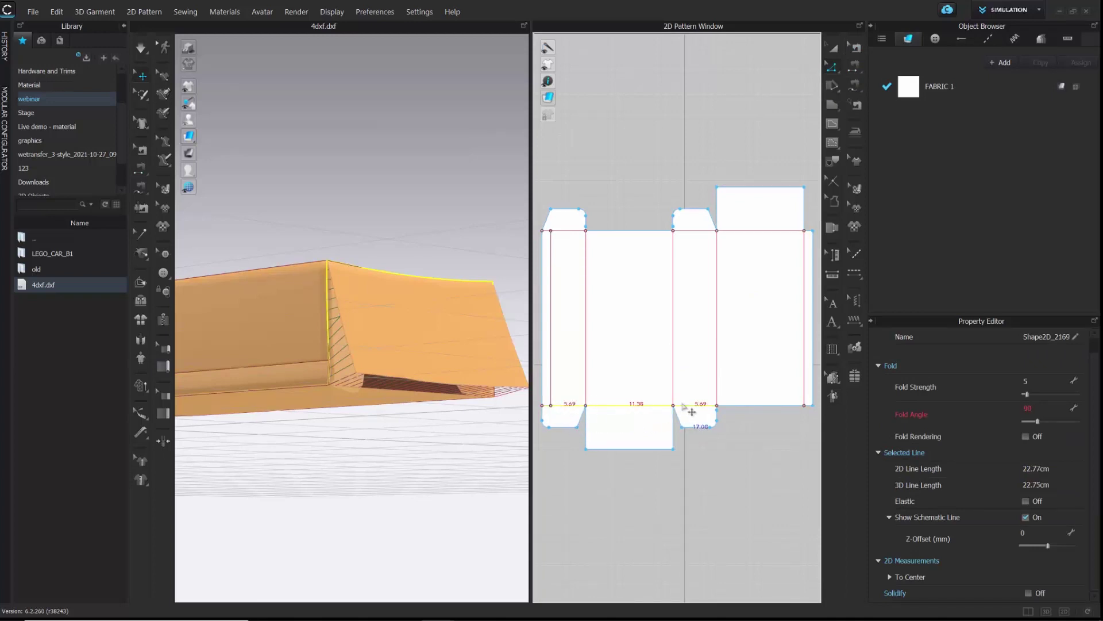
{"action": "left_click", "coordinate": [1031, 406]}
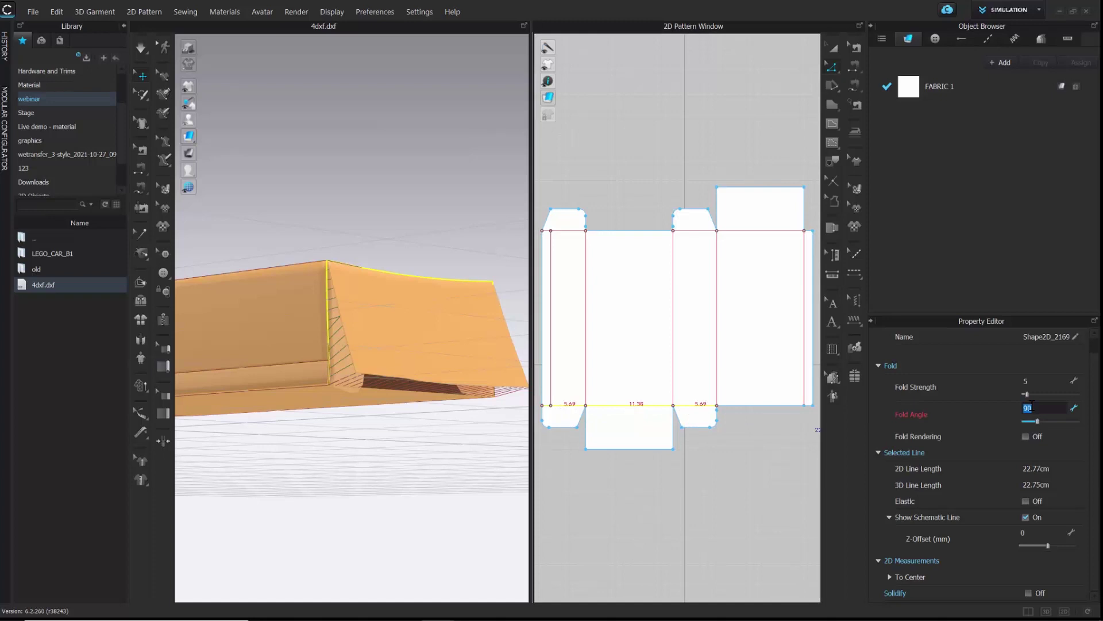
{"action": "key", "text": "Return"}
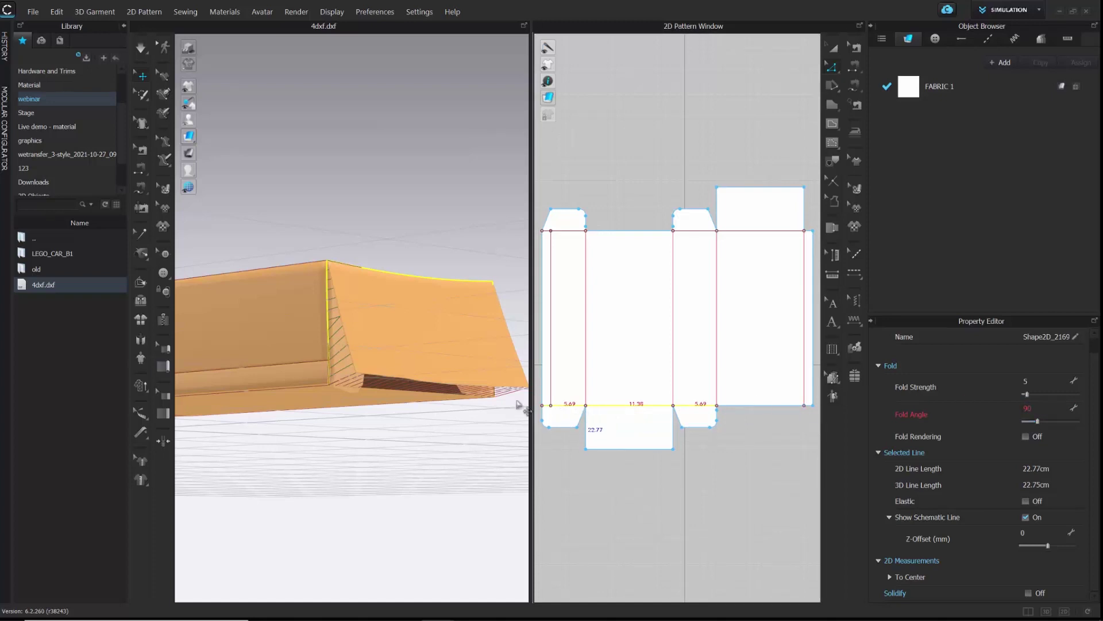
Simulate the box to pull the sewn closing panel shut and inspect the closed end
{"action": "right_click_drag", "start_coordinate": [387, 385], "coordinate": [349, 354]}
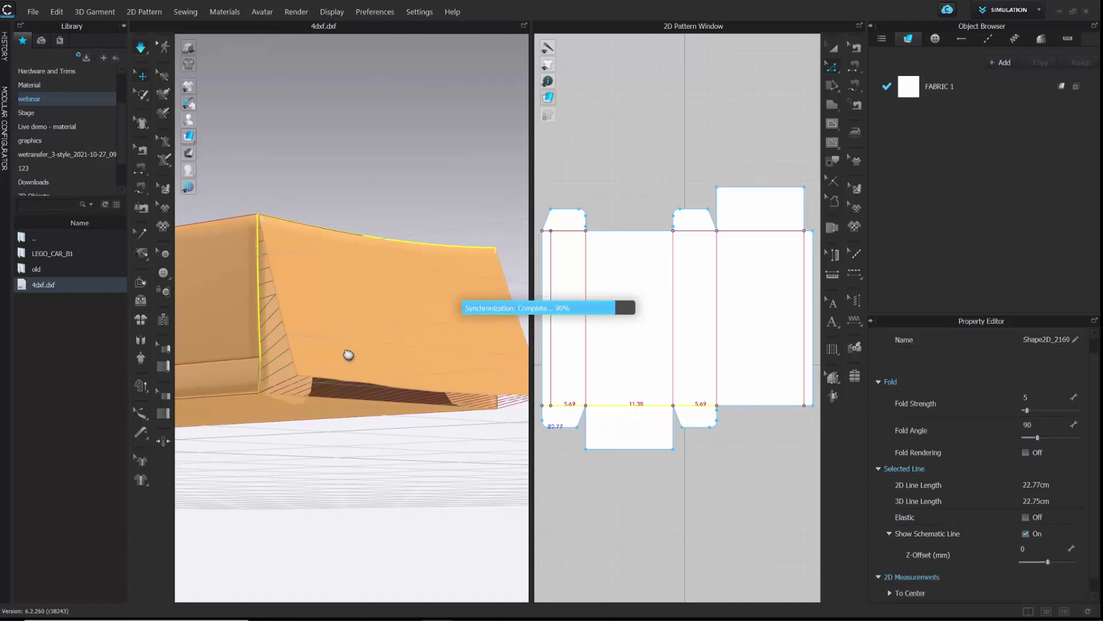
{"action": "right_click_drag", "start_coordinate": [348, 355], "coordinate": [320, 340]}
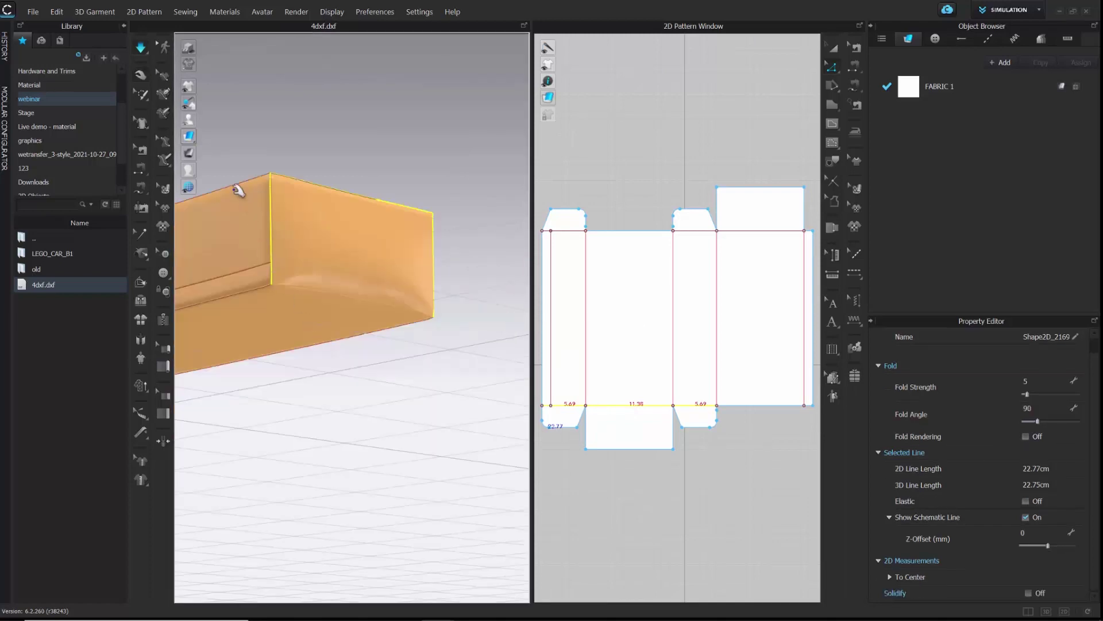
{"action": "mouse_move", "coordinate": [189, 138]}
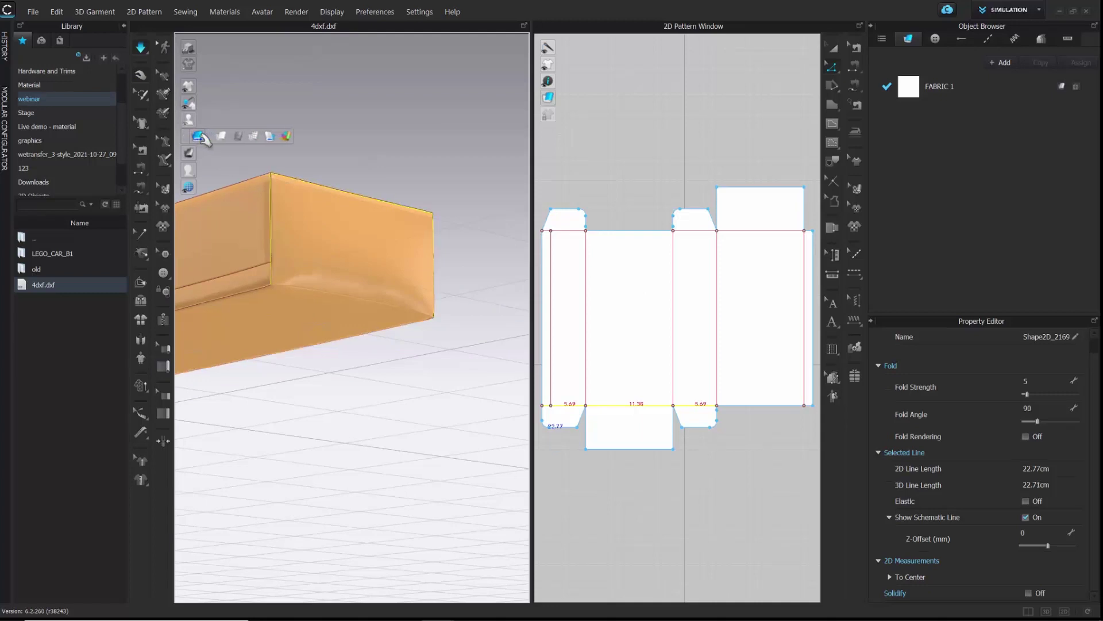
{"action": "scroll", "coordinate": [320, 299], "scroll_direction": "up", "scroll_amount": 2}
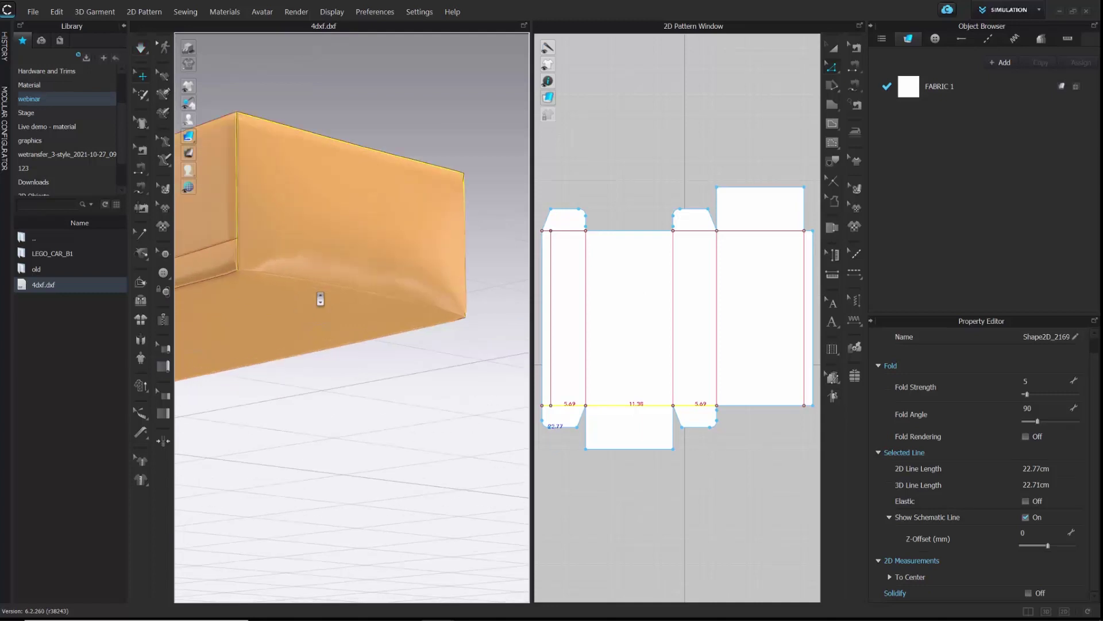
Set the sewing line type of the closing panel's long seam to Turned and simulate the box again
{"action": "scroll", "coordinate": [320, 299], "scroll_direction": "up", "scroll_amount": 2}
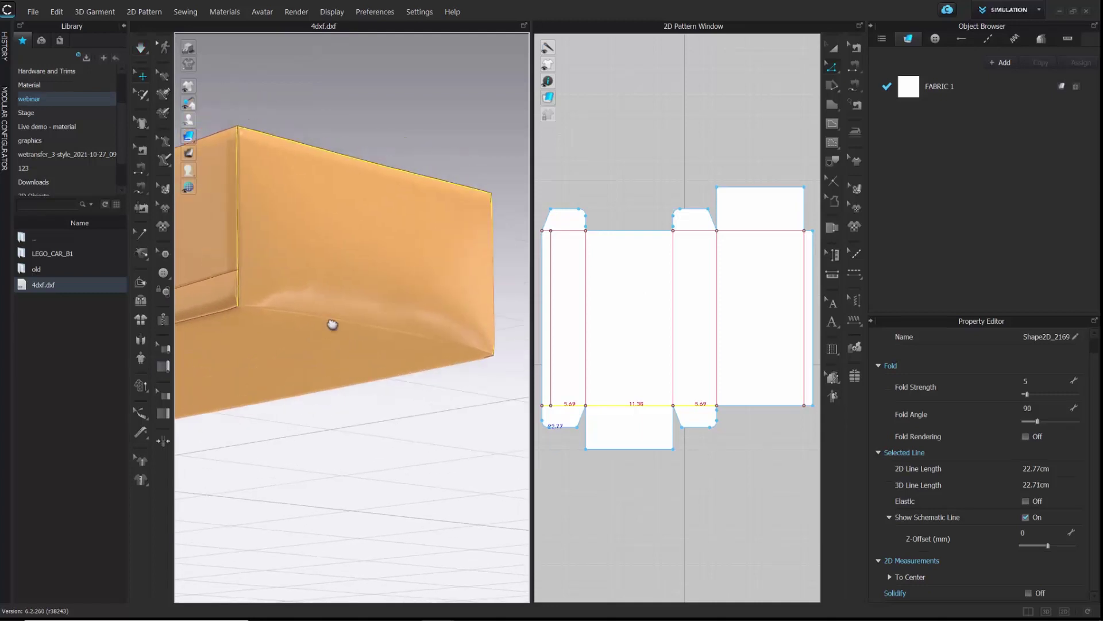
{"action": "left_click", "coordinate": [857, 49]}
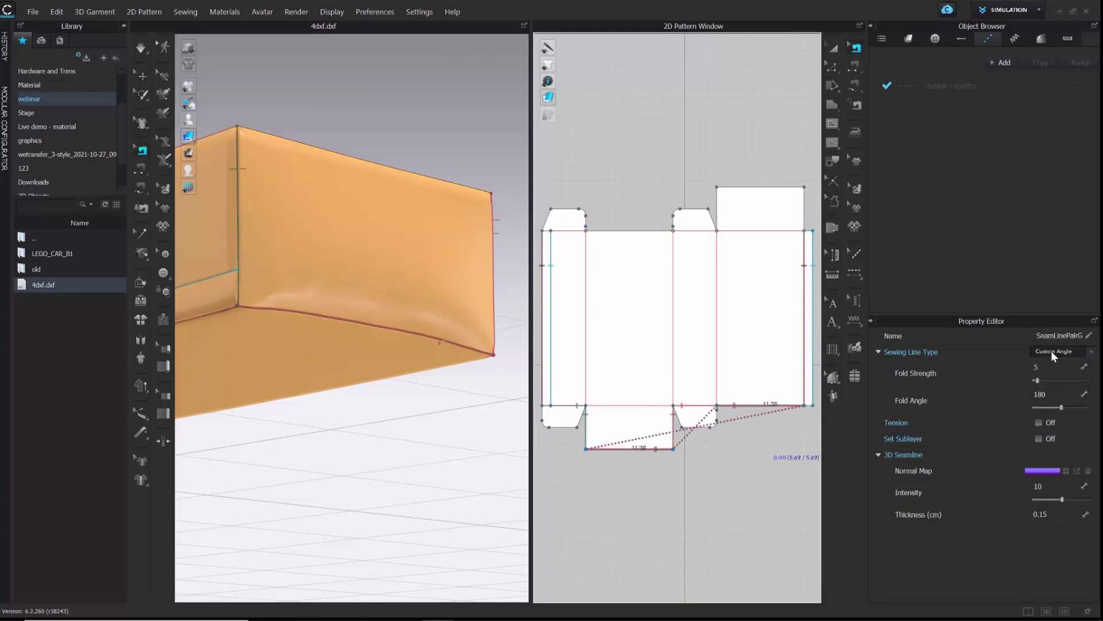
{"action": "left_click", "coordinate": [1054, 354]}
{"action": "left_click", "coordinate": [1053, 362]}
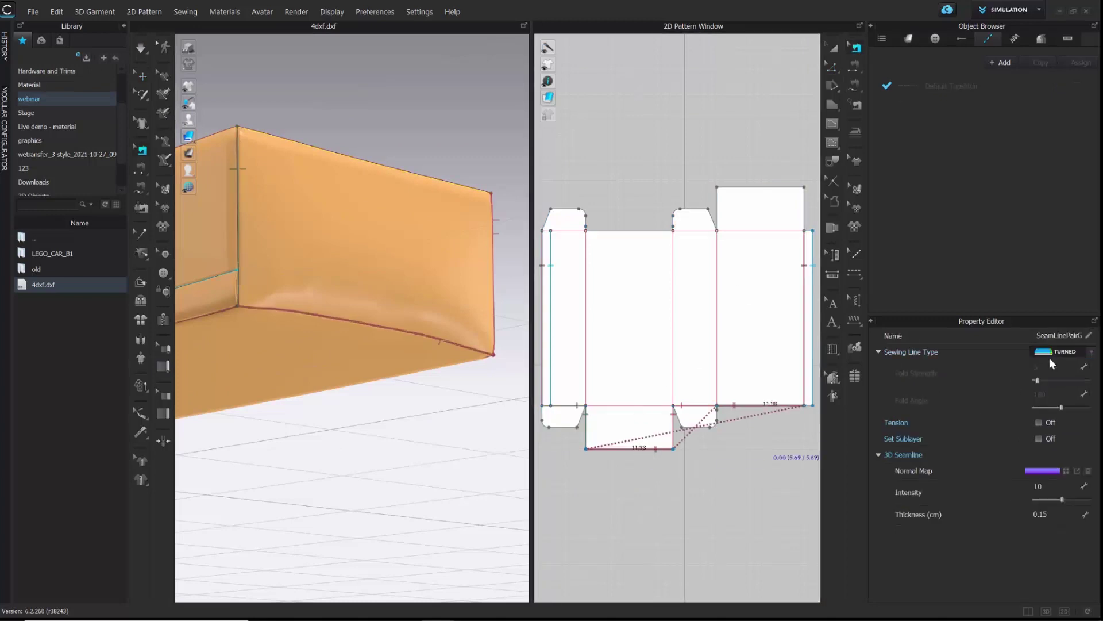
{"action": "left_click", "coordinate": [448, 314]}
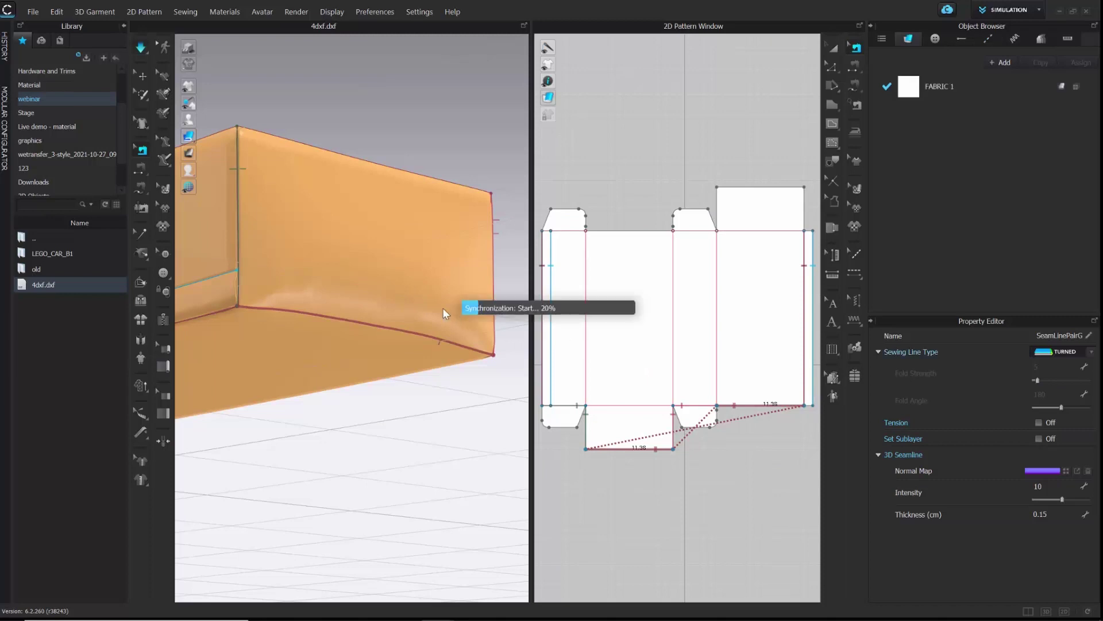
{"action": "right_click_drag", "start_coordinate": [443, 308], "coordinate": [394, 292]}
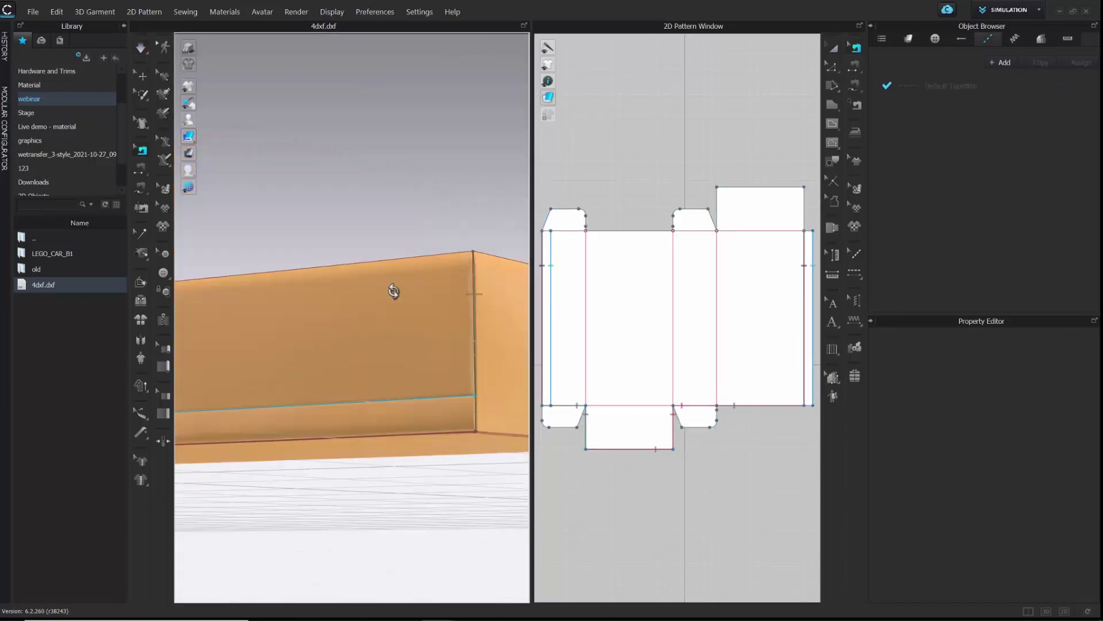
{"action": "middle_click_drag", "start_coordinate": [394, 292], "coordinate": [421, 308]}
{"action": "scroll", "coordinate": [424, 383], "scroll_direction": "down", "scroll_amount": 3}
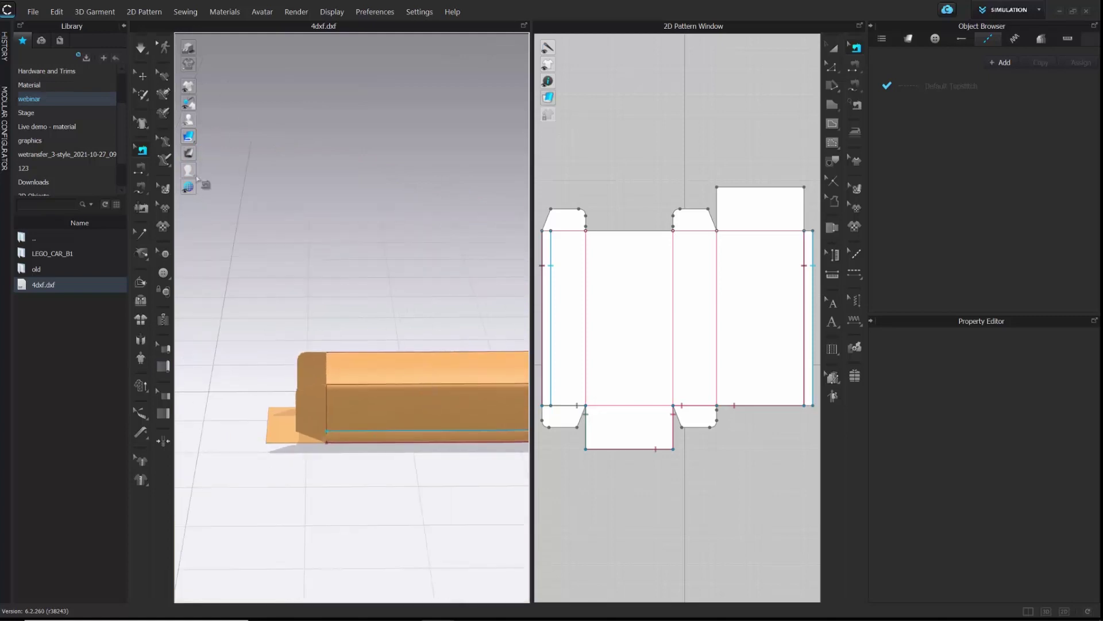
Switch the box to a see-through surface display and remove the strengthening from the whole pattern
{"action": "left_click", "coordinate": [142, 76]}
{"action": "right_click_drag", "start_coordinate": [504, 397], "coordinate": [542, 365]}
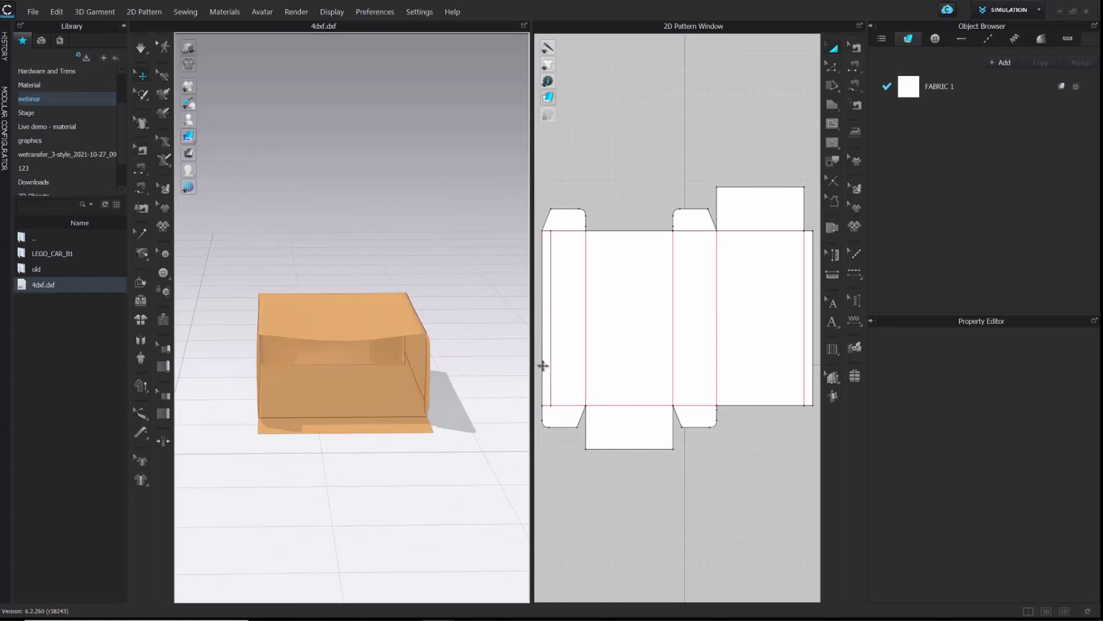
{"action": "mouse_move", "coordinate": [194, 138]}
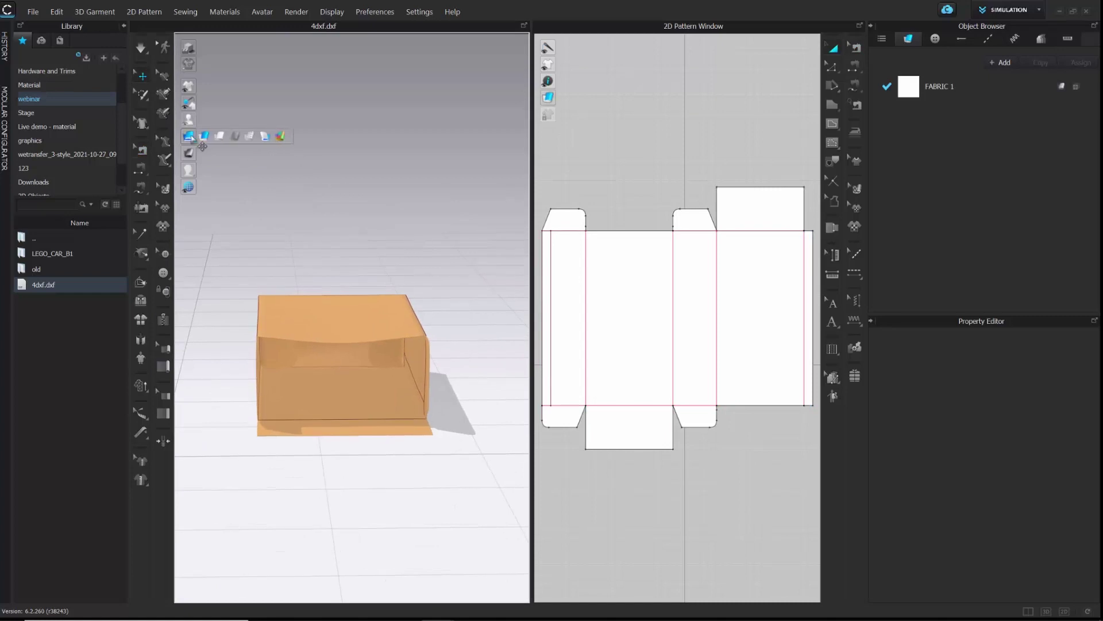
{"action": "left_click", "coordinate": [269, 136]}
{"action": "left_click", "coordinate": [359, 334]}
{"action": "right_click", "coordinate": [361, 337]}
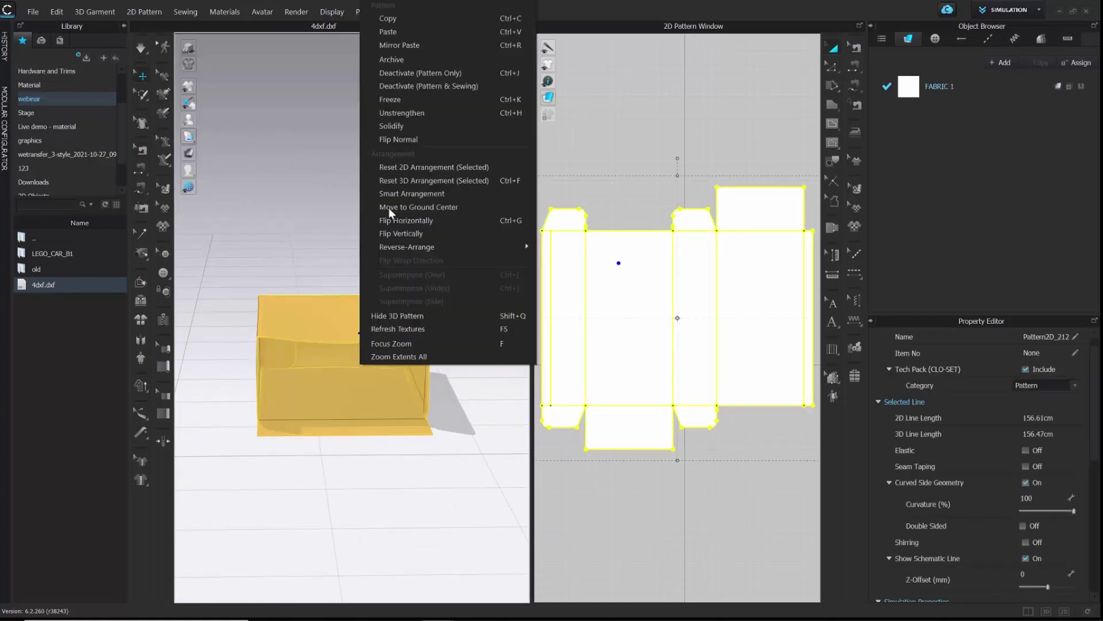
{"action": "left_click", "coordinate": [429, 113]}
Tack both side flaps to the inside of the closing panel, using two tacks per flap
{"action": "scroll", "coordinate": [379, 375], "scroll_direction": "up", "scroll_amount": 2}
{"action": "scroll", "coordinate": [379, 374], "scroll_direction": "up", "scroll_amount": 5}
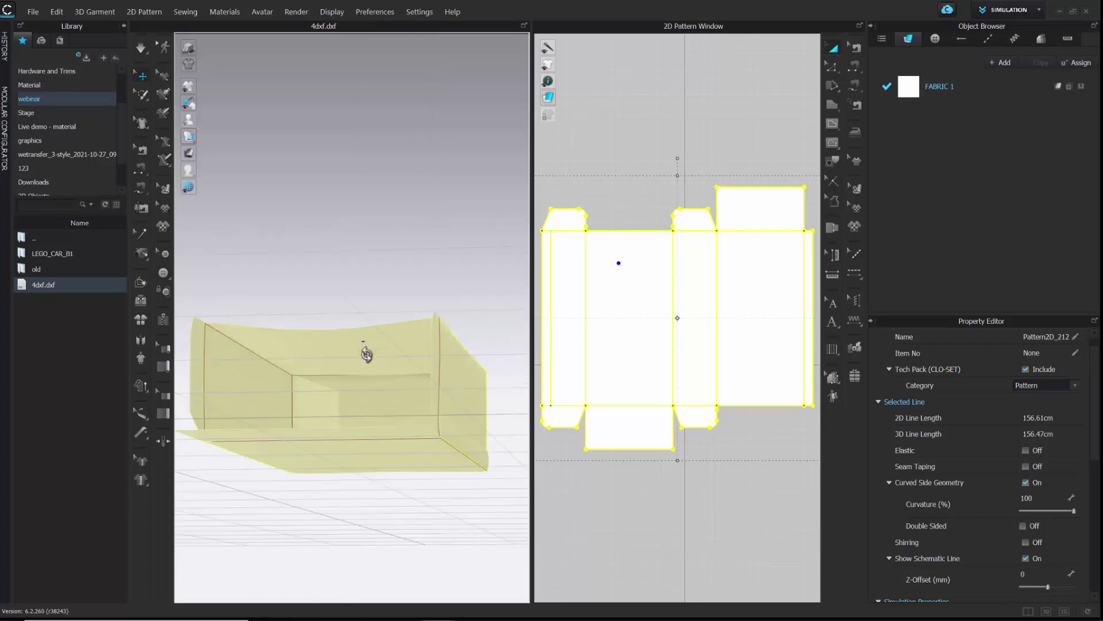
{"action": "right_click_drag", "start_coordinate": [390, 477], "coordinate": [394, 482]}
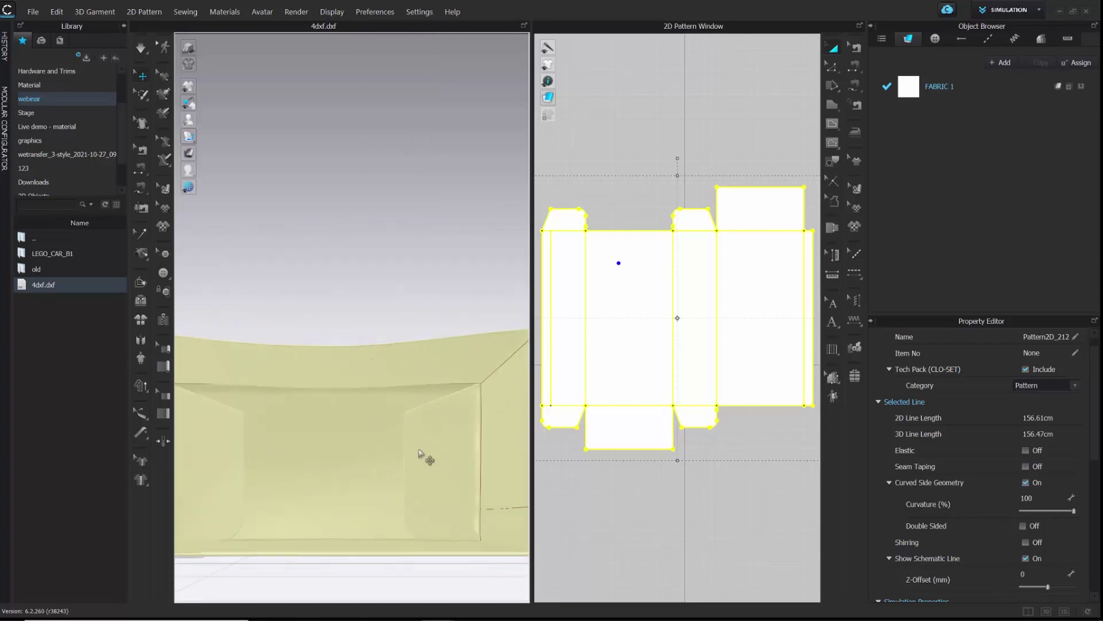
{"action": "left_click", "coordinate": [140, 255]}
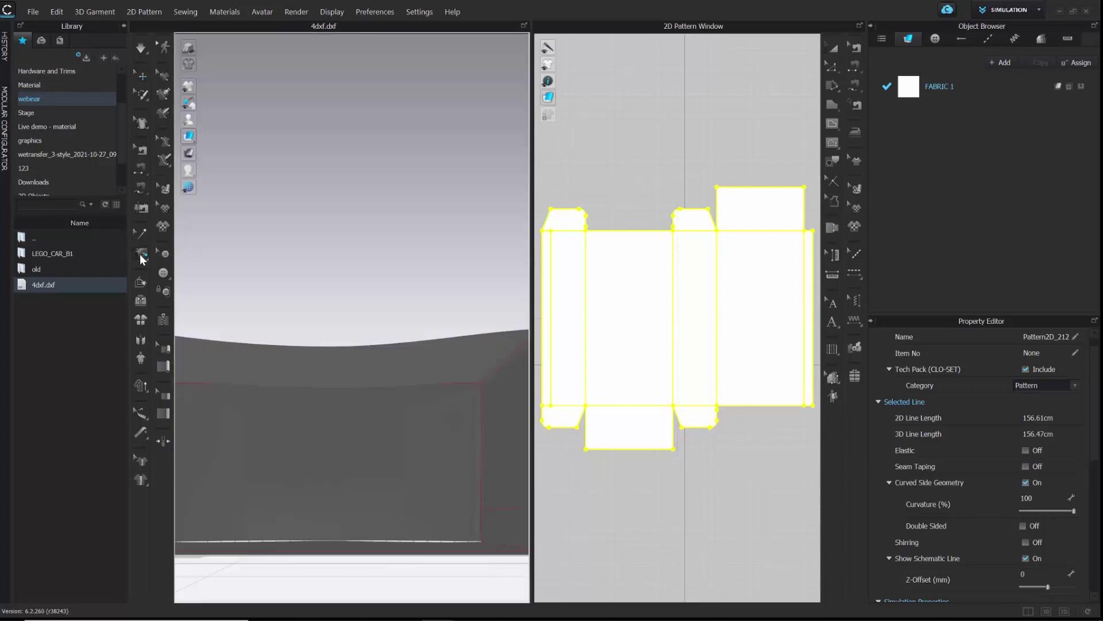
{"action": "right_click_drag", "start_coordinate": [414, 415], "coordinate": [418, 408]}
{"action": "left_click", "coordinate": [413, 407]}
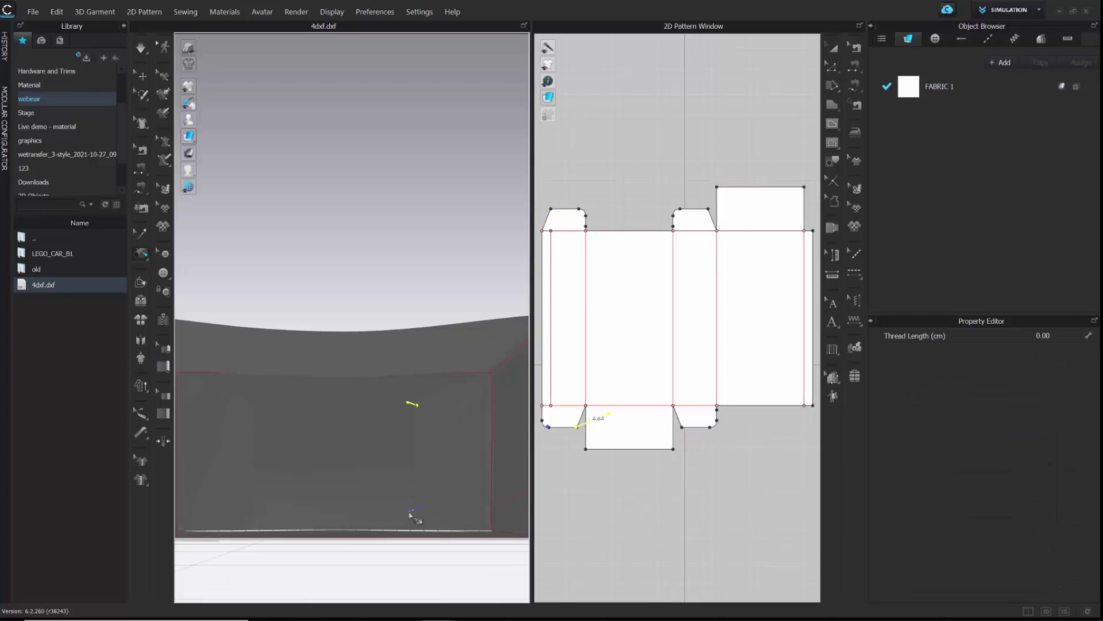
{"action": "left_click", "coordinate": [413, 511]}
{"action": "left_click", "coordinate": [253, 408]}
{"action": "left_click", "coordinate": [260, 514]}
{"action": "scroll", "coordinate": [286, 468], "scroll_direction": "down", "scroll_amount": 1}
{"action": "middle_click_drag", "start_coordinate": [306, 450], "coordinate": [325, 424]}
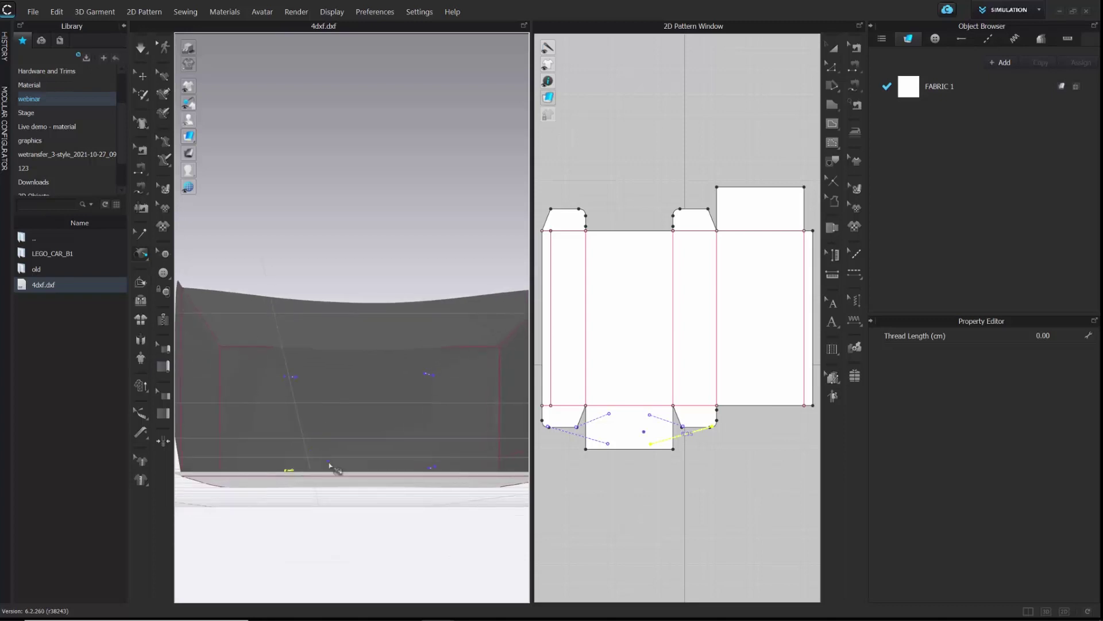
{"action": "mouse_move", "coordinate": [330, 465]}
{"action": "right_mouse_down"}
{"action": "mouse_move", "coordinate": [323, 476]}
{"action": "mouse_move", "coordinate": [325, 466]}
{"action": "right_mouse_up"}
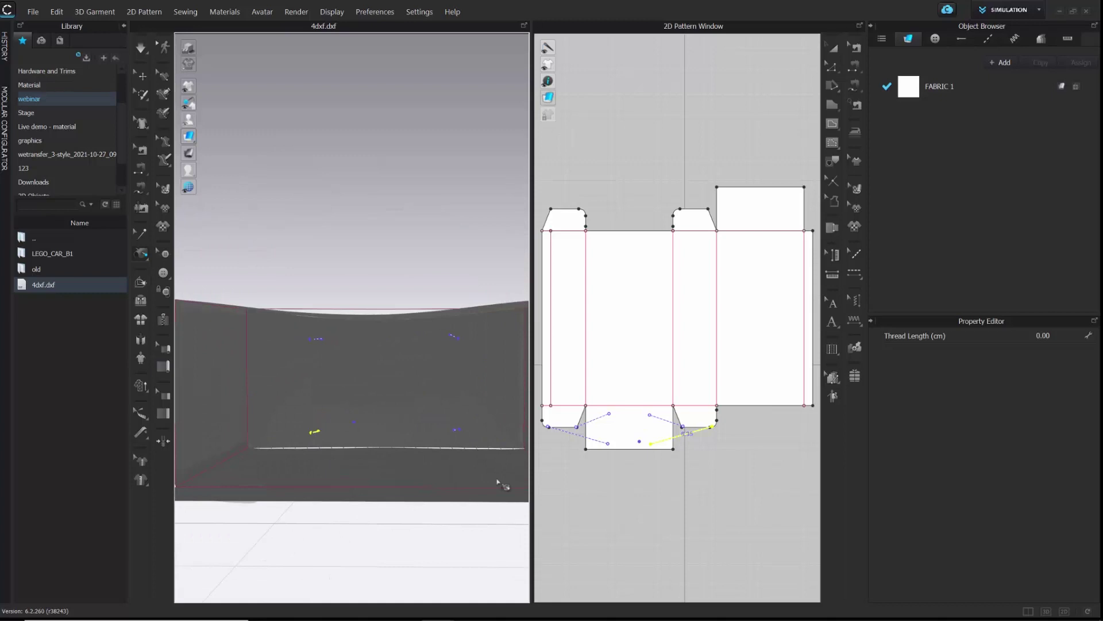
Strengthen the whole box pattern again and simulate it with the tacked flaps
{"action": "left_click", "coordinate": [142, 75]}
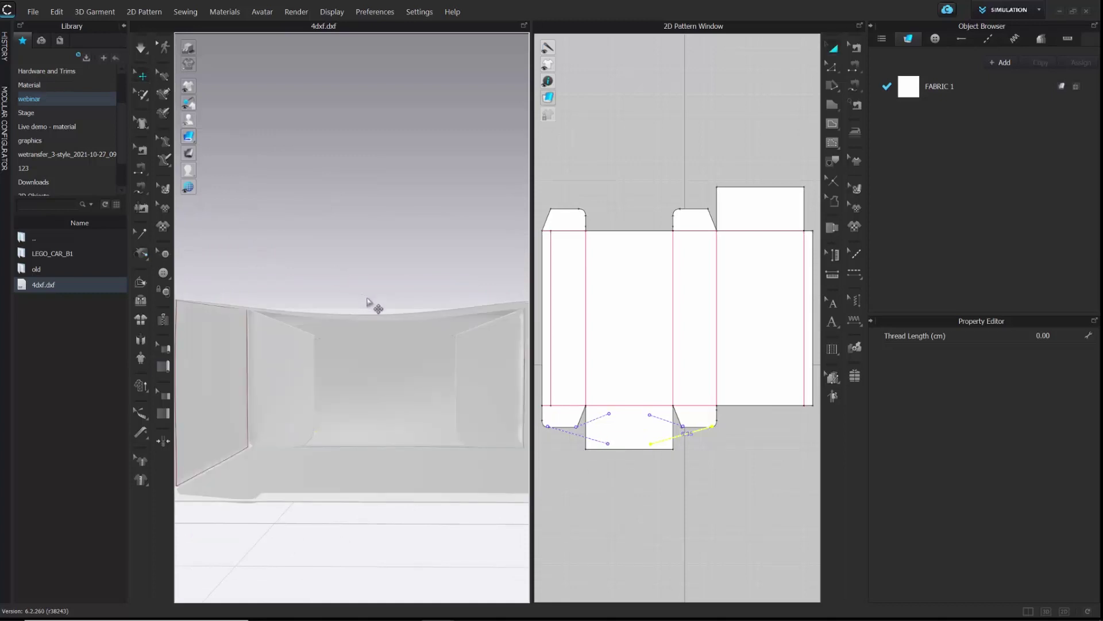
{"action": "scroll", "coordinate": [352, 301], "scroll_direction": "up", "scroll_amount": 3}
{"action": "left_click", "coordinate": [358, 305]}
{"action": "right_click", "coordinate": [356, 303]}
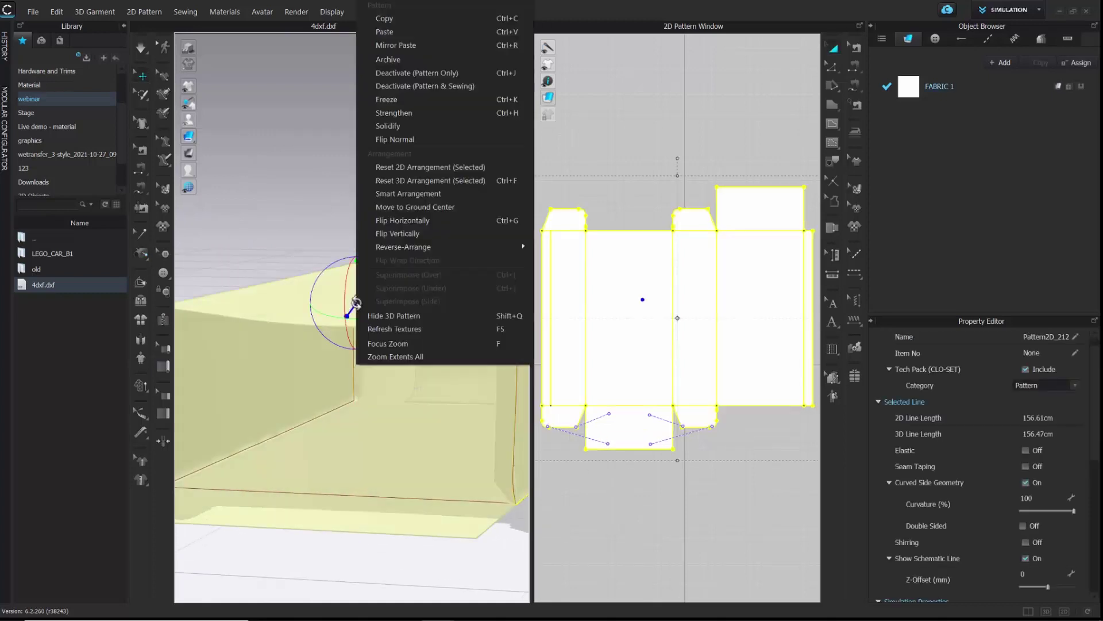
{"action": "left_click", "coordinate": [370, 117]}
{"action": "key", "text": "space"}
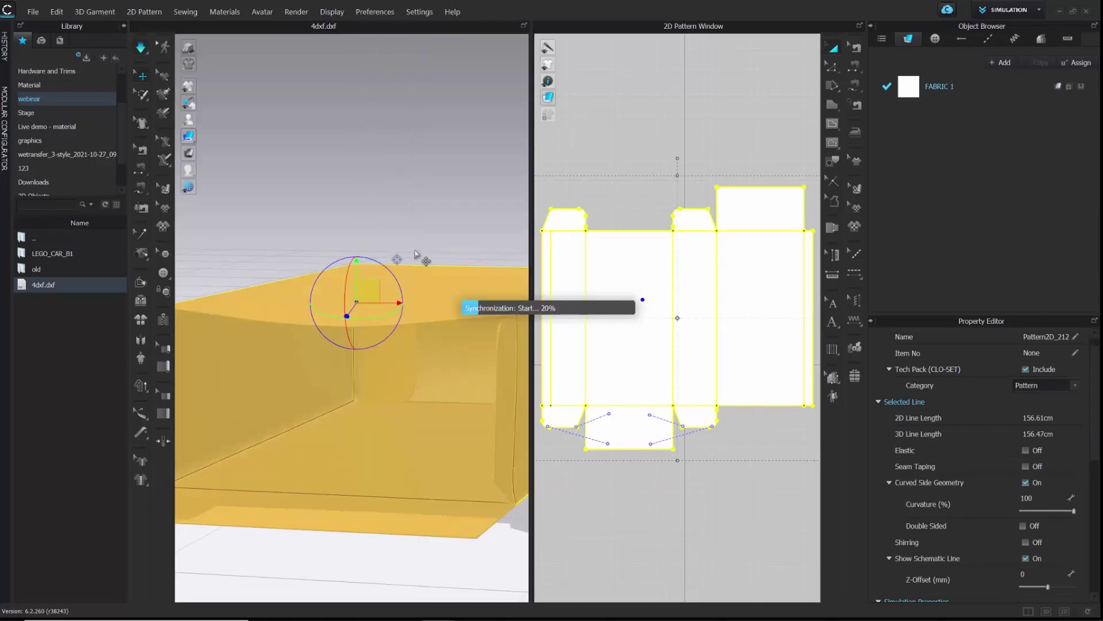
{"action": "key", "text": "space"}
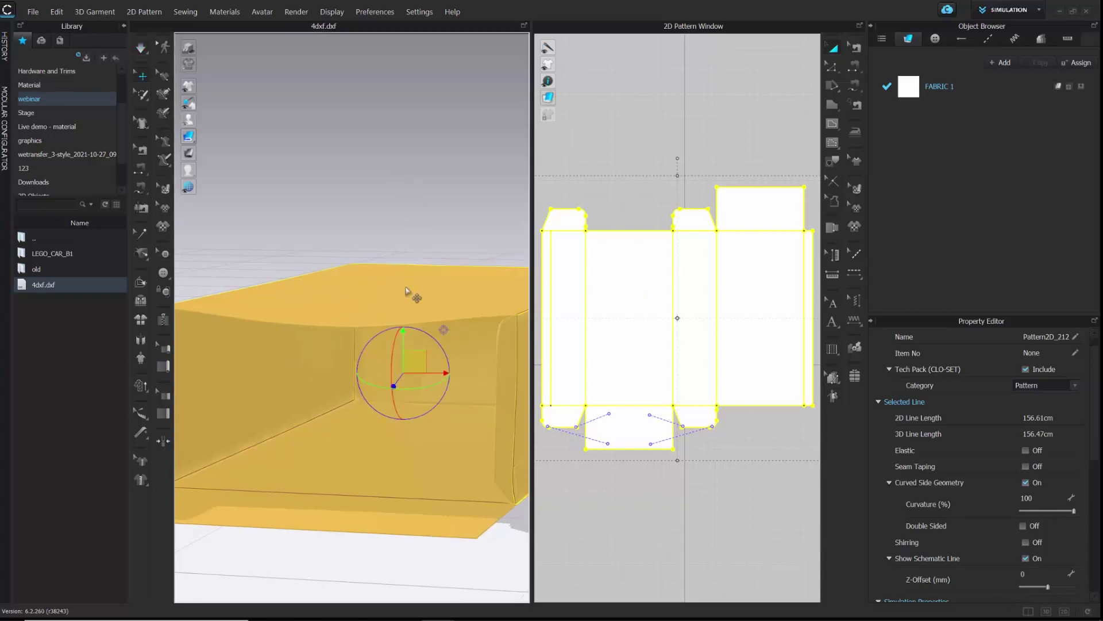
{"action": "right_click_drag", "start_coordinate": [413, 292], "coordinate": [448, 353]}
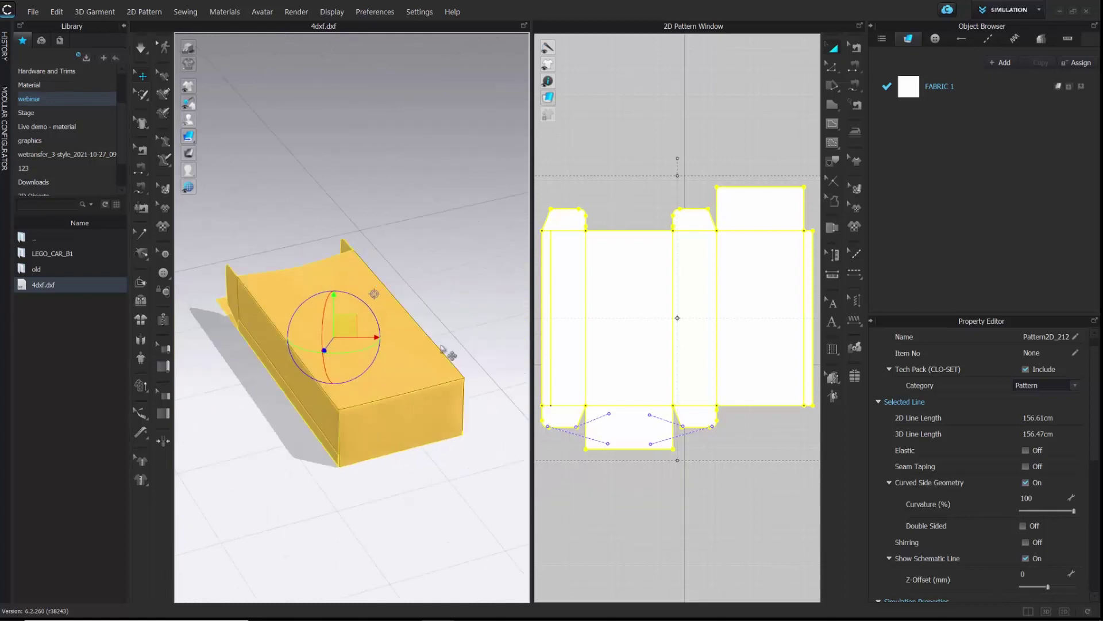
Create an internal rectangle 13.5 cm wide and 16.5 cm high on the upper part of the box pattern
{"action": "scroll", "coordinate": [607, 277], "scroll_direction": "up", "scroll_amount": 2}
{"action": "scroll", "coordinate": [607, 277], "scroll_direction": "down", "scroll_amount": 1}
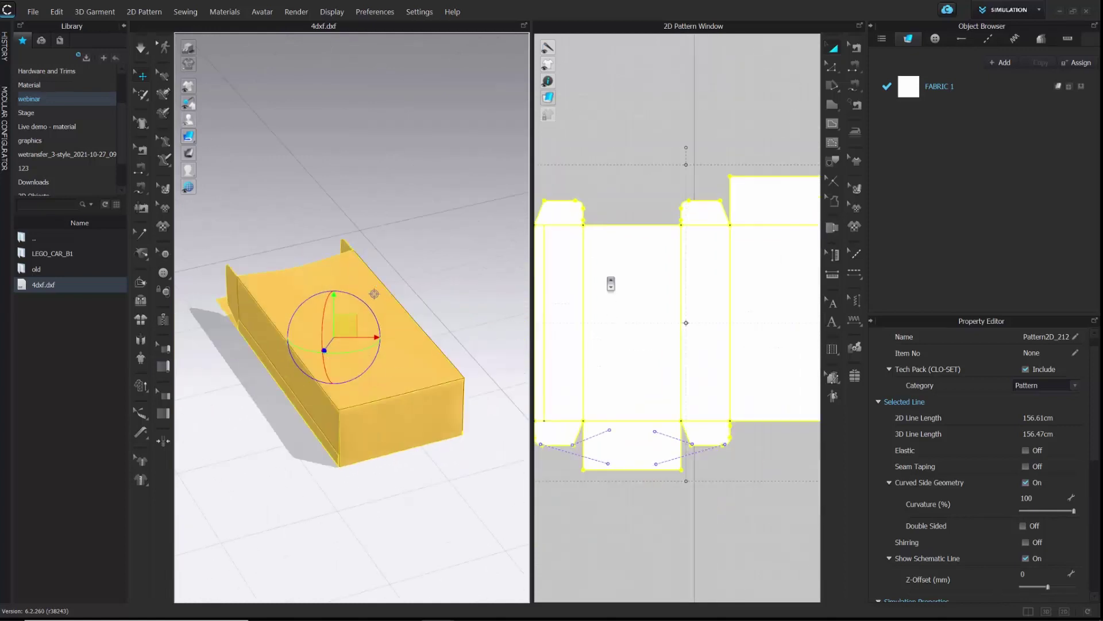
{"action": "left_click", "coordinate": [832, 128]}
{"action": "left_click", "coordinate": [871, 140]}
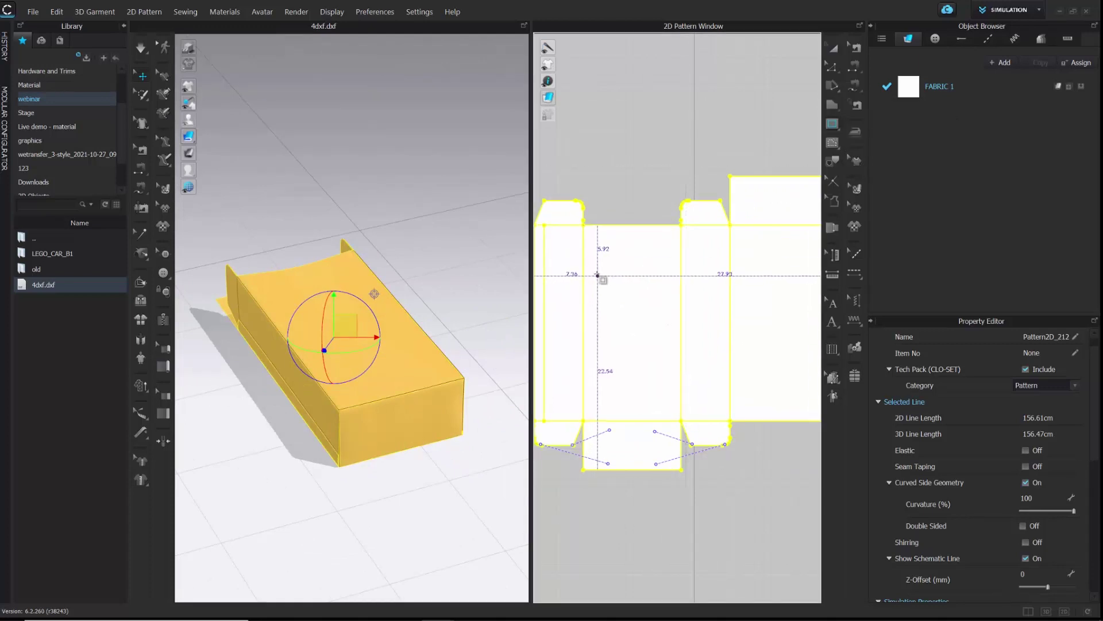
{"action": "left_click", "coordinate": [596, 270]}
{"action": "type", "text": "1"}
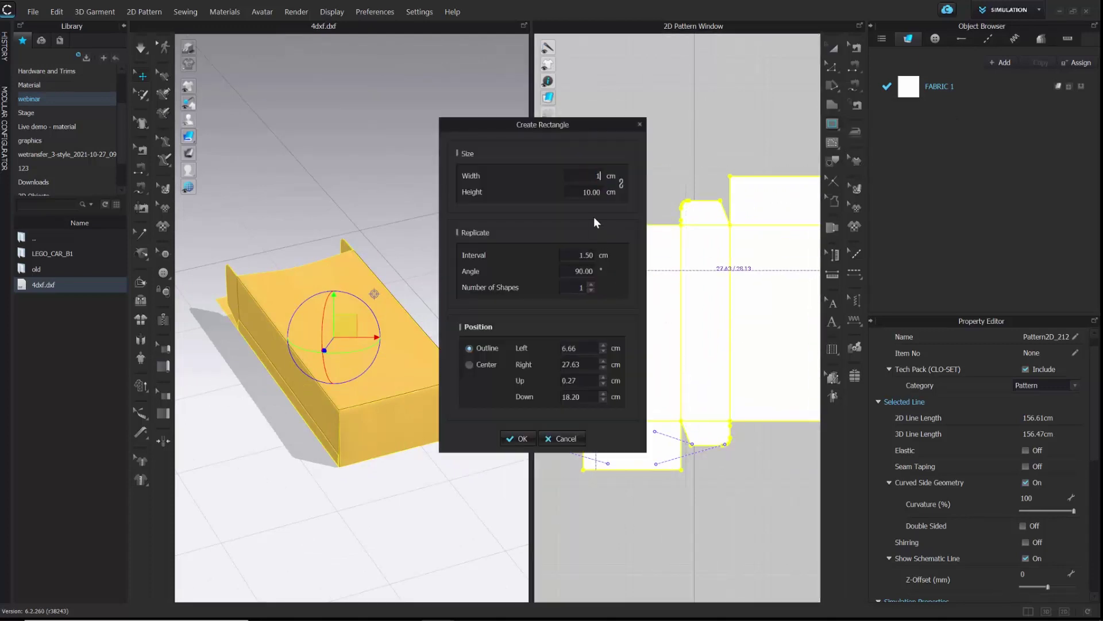
{"action": "type", "text": "3.5"}
{"action": "left_click", "coordinate": [592, 193]}
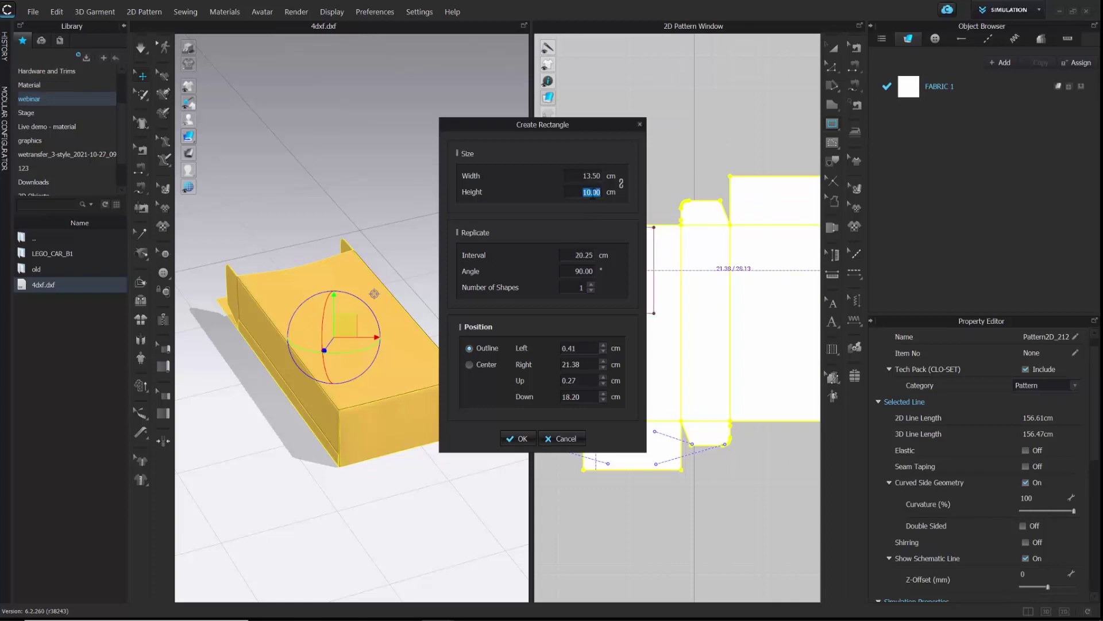
{"action": "type", "text": "16.5"}
{"action": "left_click", "coordinate": [518, 439]}
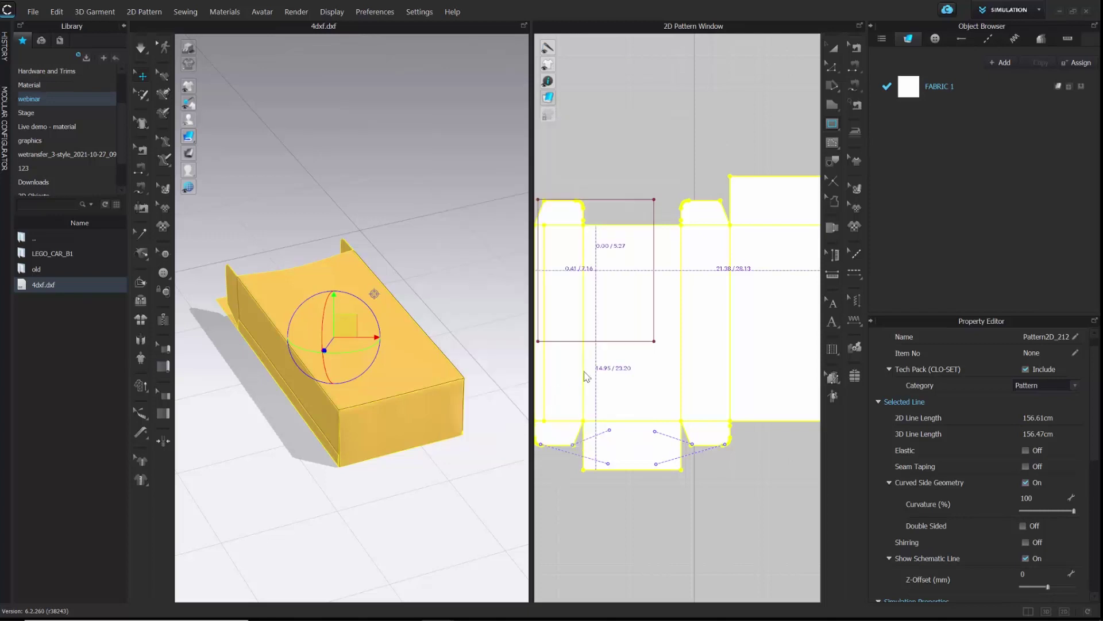
Move the internal rectangle about 5 cm so it lies inside the large panel and adjacent narrow panel, across their shared fold line
{"action": "left_click", "coordinate": [838, 45]}
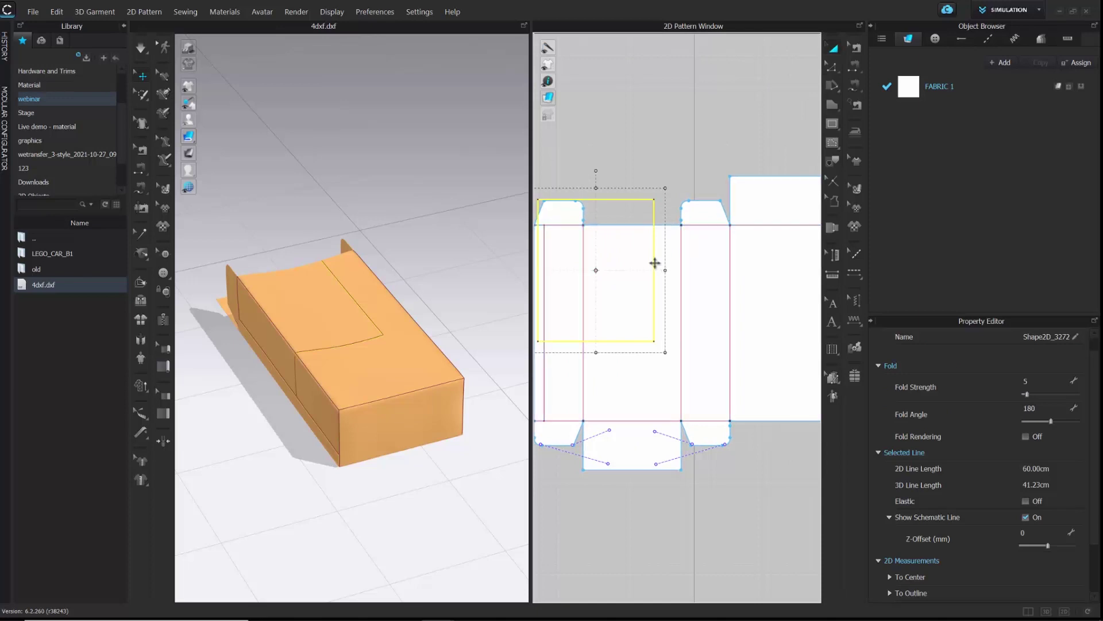
{"action": "left_click_drag", "start_coordinate": [655, 261], "coordinate": [670, 302]}
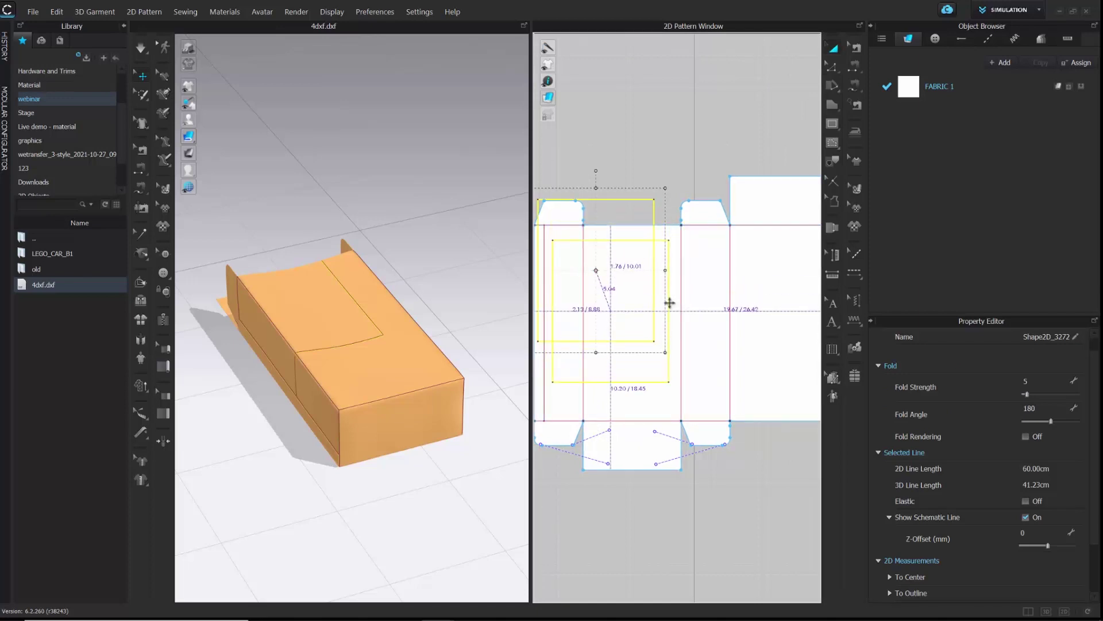
{"action": "left_click_drag", "start_coordinate": [670, 303], "coordinate": [670, 303]}
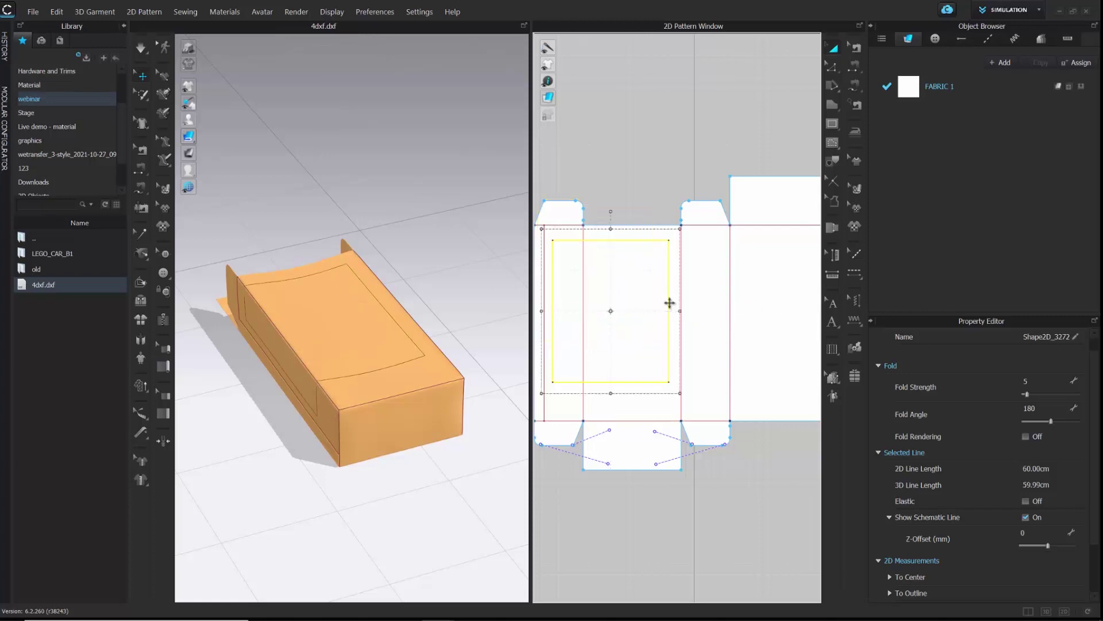
{"action": "right_click_drag", "start_coordinate": [509, 370], "coordinate": [442, 351]}
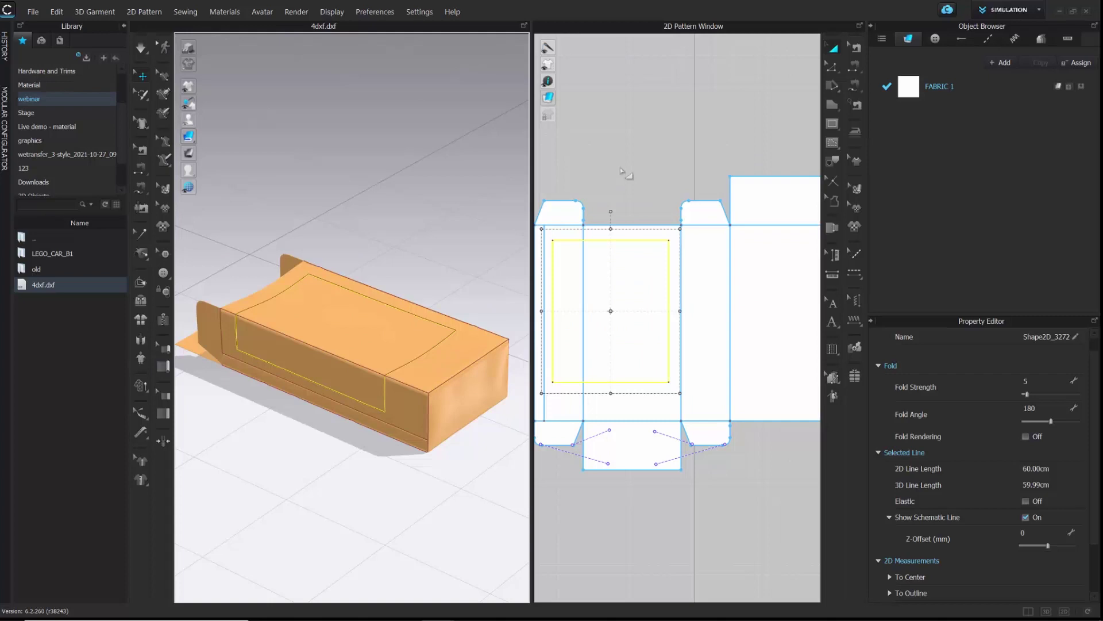
Separate the rectangle from the box pattern with Cut & Sew and select the resulting window piece
{"action": "right_click", "coordinate": [668, 285]}
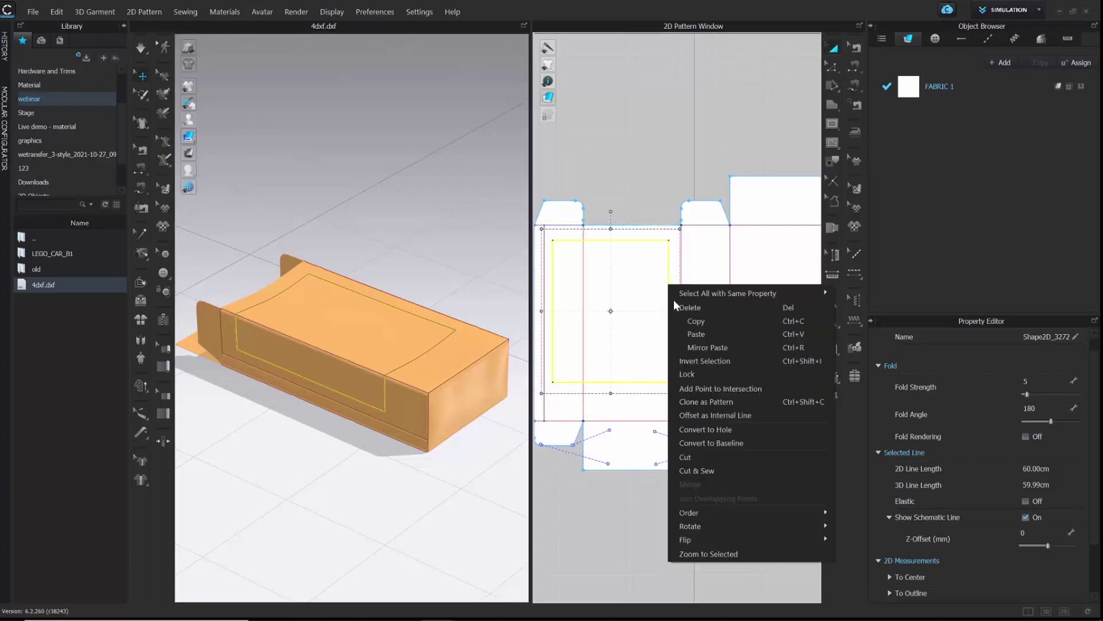
{"action": "left_click", "coordinate": [695, 468]}
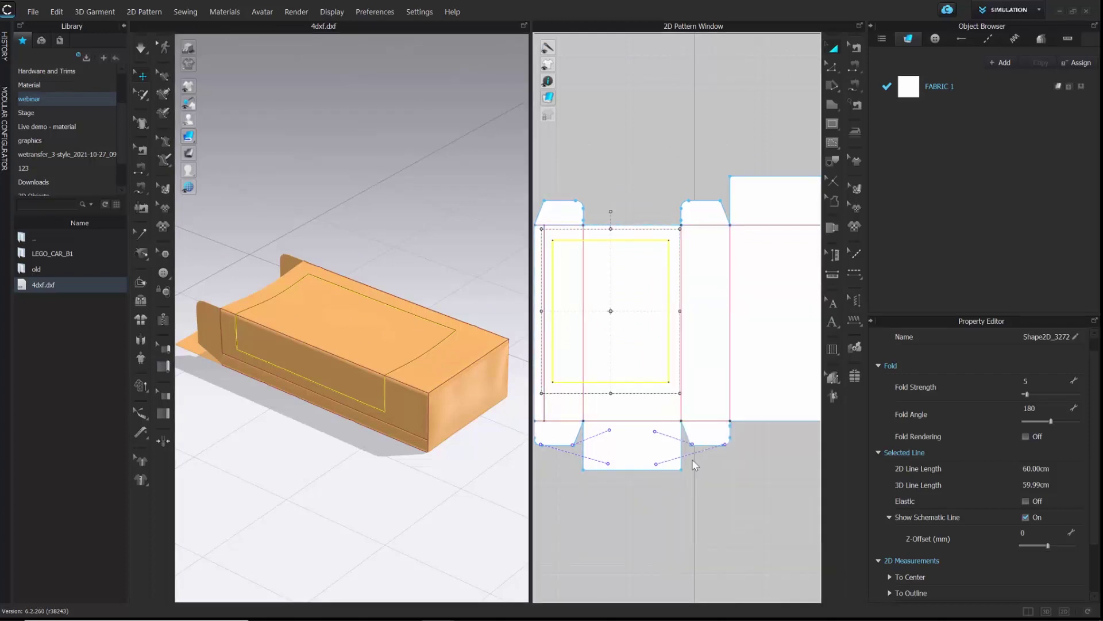
{"action": "left_click", "coordinate": [640, 328]}
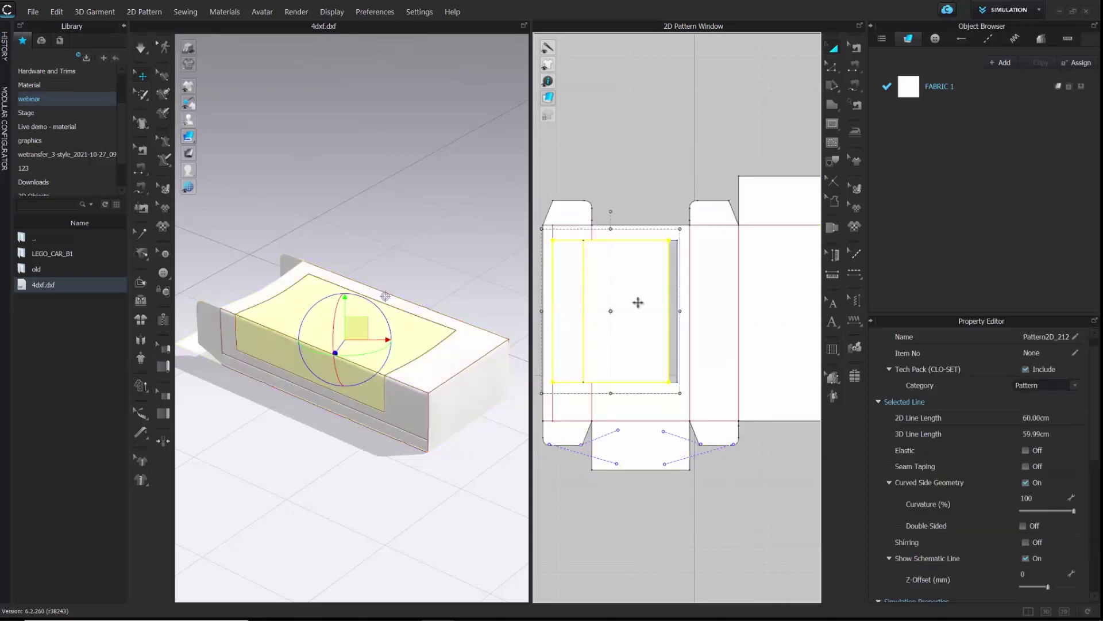
Duplicate FABRIC 1 as a second fabric and select the original FABRIC 1
{"action": "left_click", "coordinate": [1012, 80]}
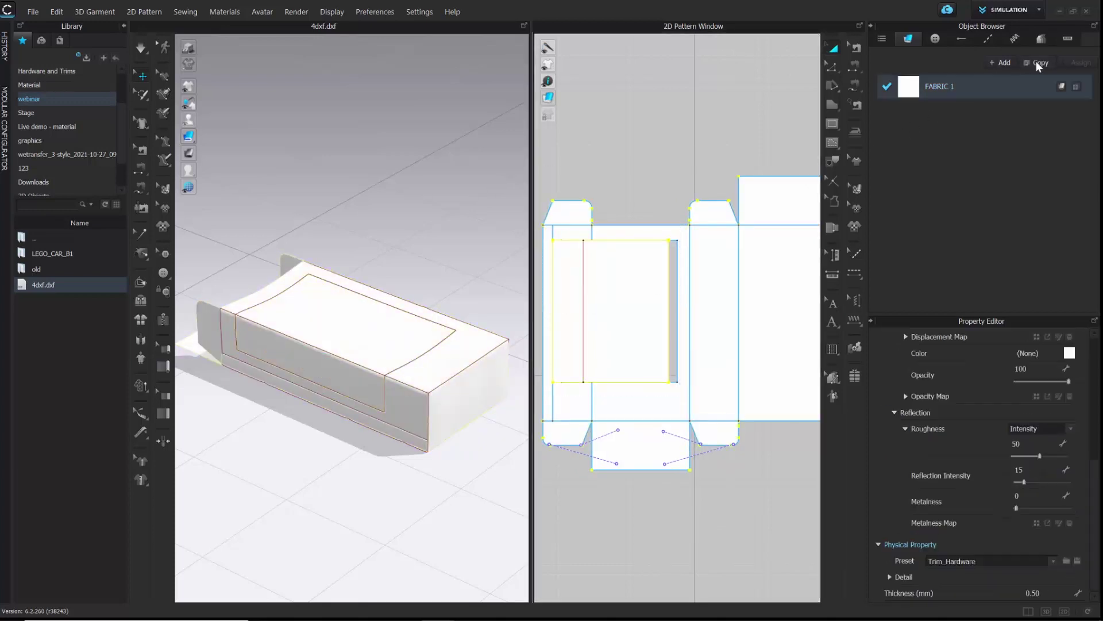
{"action": "left_click", "coordinate": [1038, 63]}
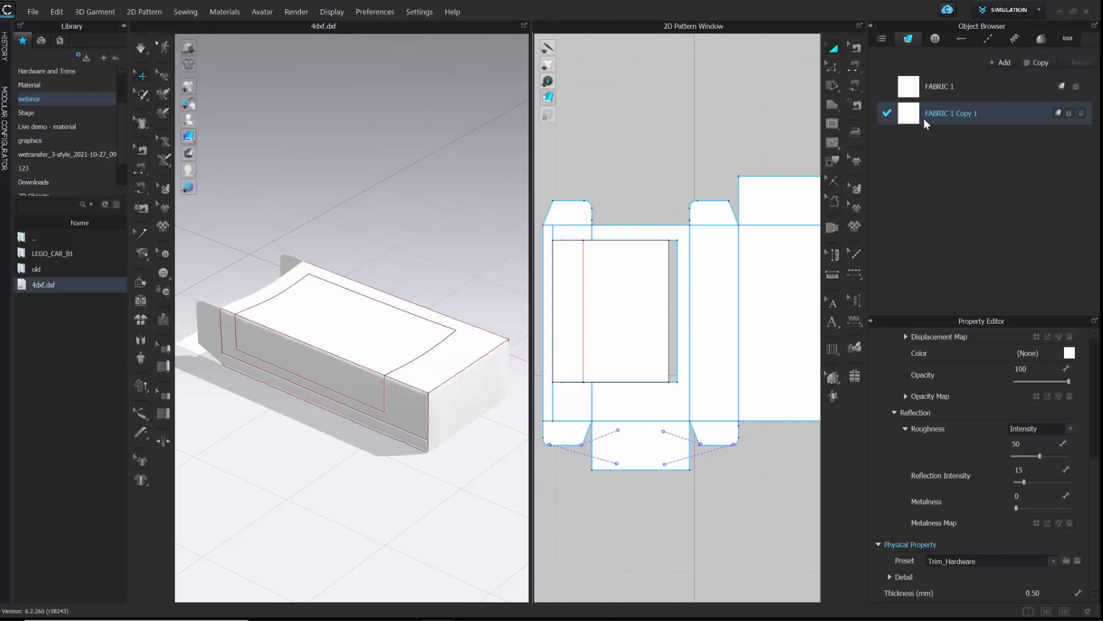
{"action": "left_click", "coordinate": [918, 93]}
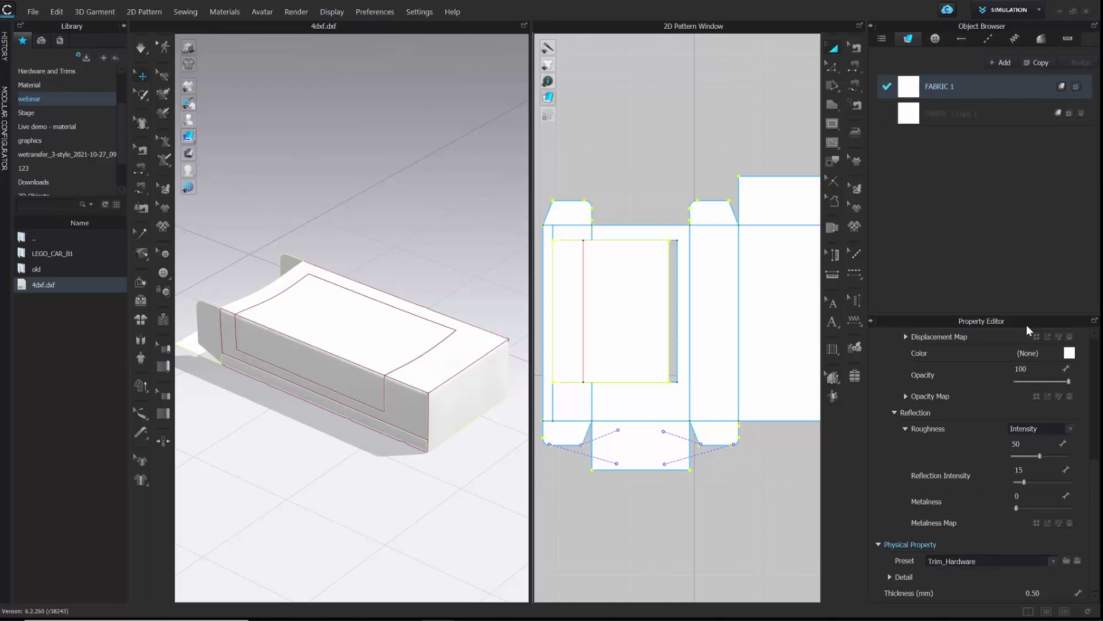
Set the color of FABRIC 1 to Red 4
{"action": "left_click", "coordinate": [1069, 353]}
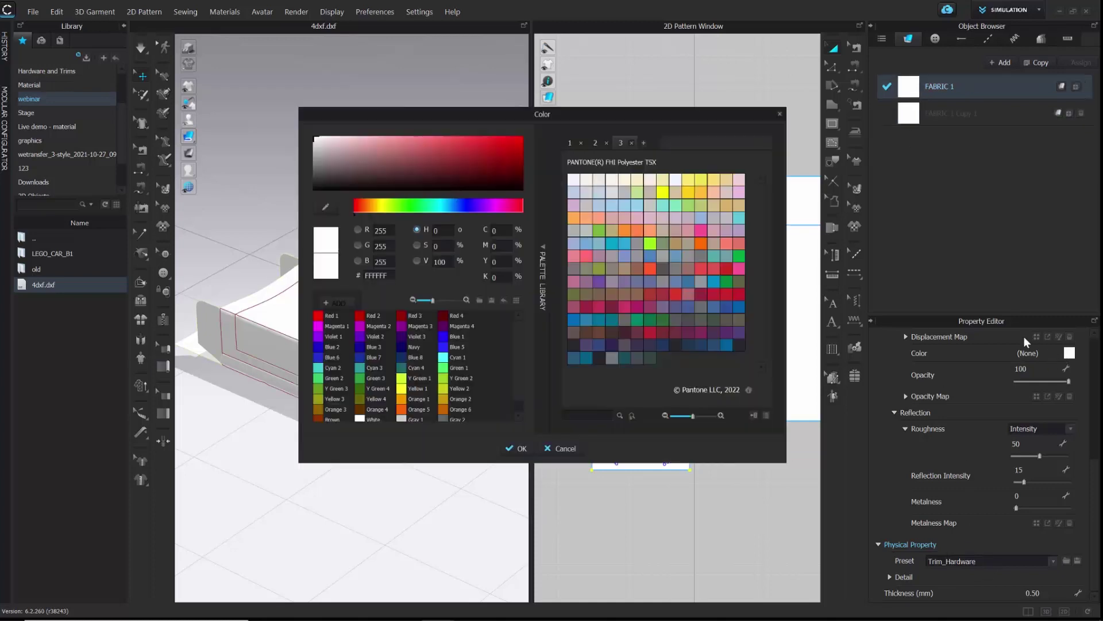
{"action": "left_click", "coordinate": [441, 314]}
{"action": "left_click", "coordinate": [516, 448]}
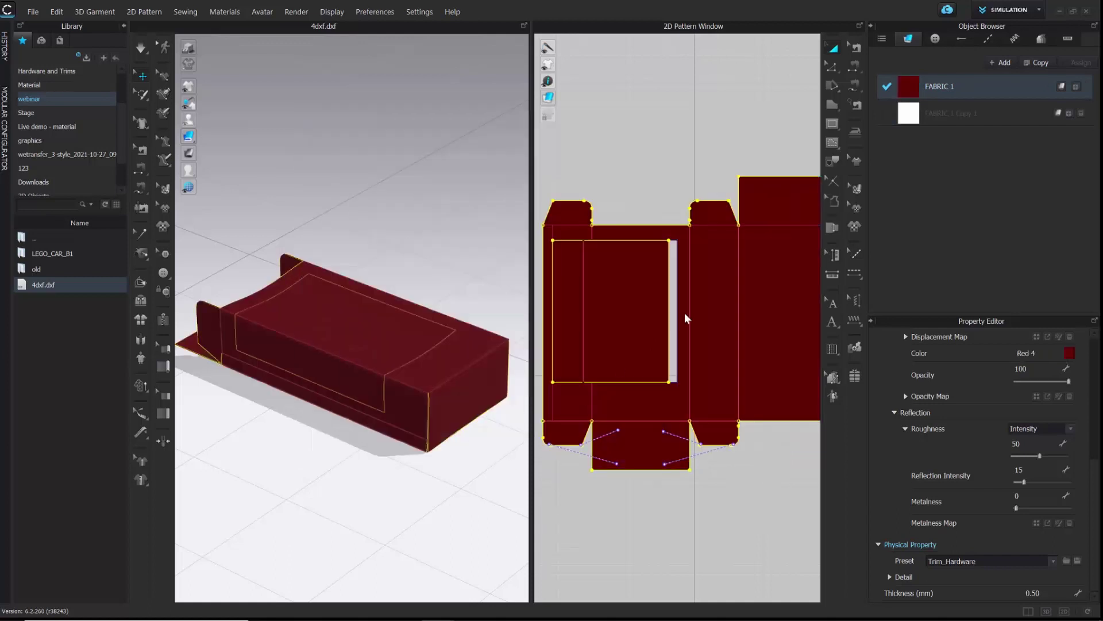
Set the color of FABRIC 1 Copy 1 to Navy
{"action": "left_click", "coordinate": [901, 120]}
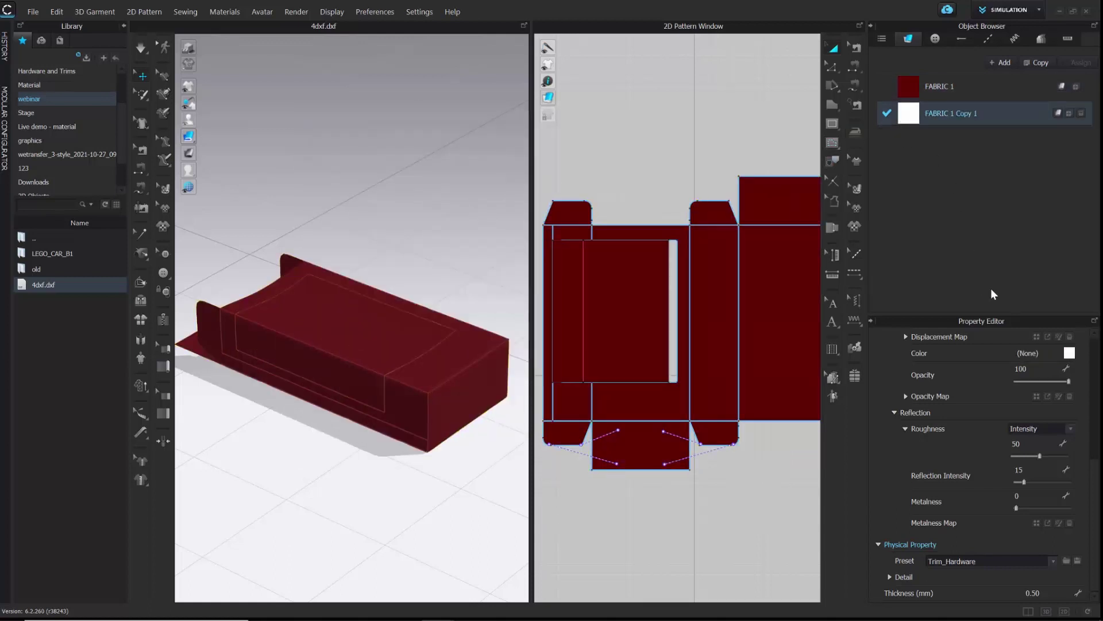
{"action": "left_click", "coordinate": [1069, 353]}
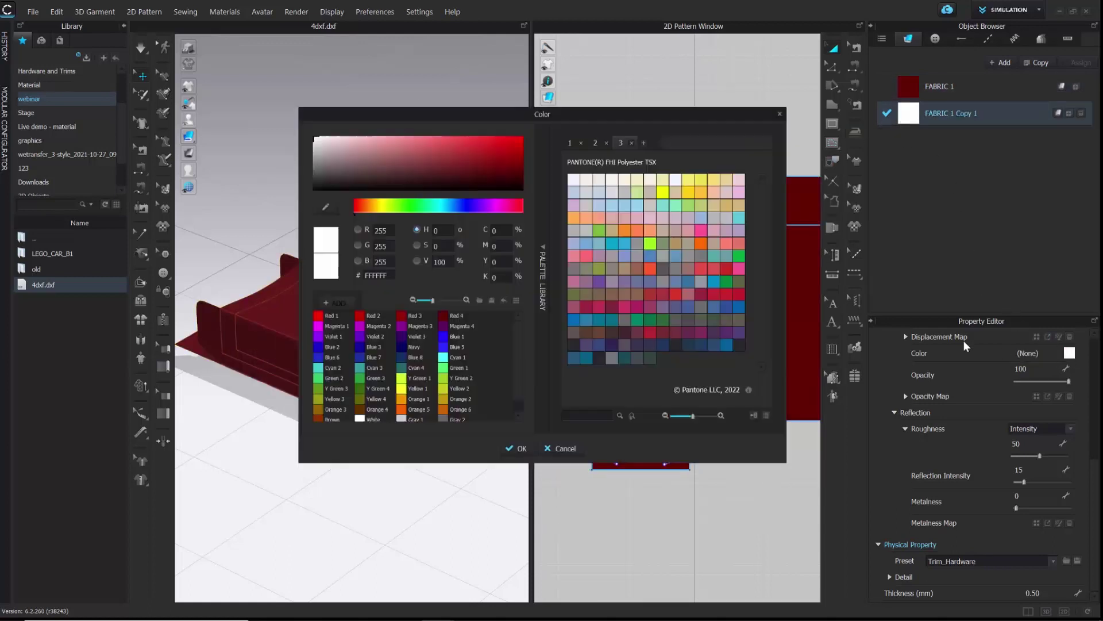
{"action": "left_click", "coordinate": [408, 348]}
{"action": "left_click", "coordinate": [515, 449]}
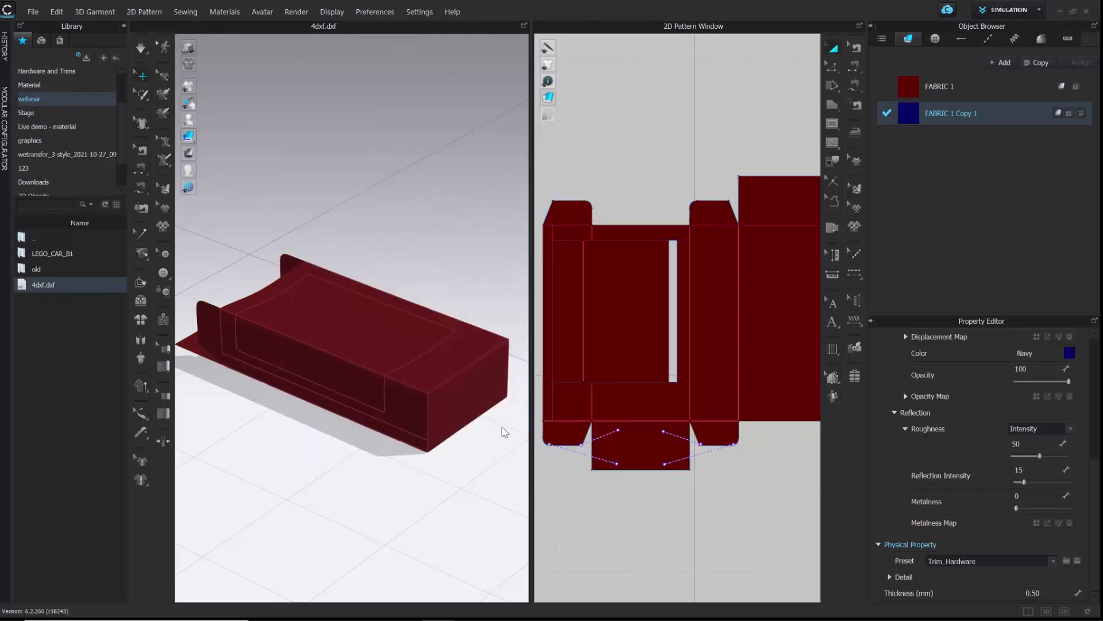
Assign FABRIC 1 Copy 1 to the rectangular window piece and set that fabric's opacity to 15
{"action": "left_click", "coordinate": [649, 248]}
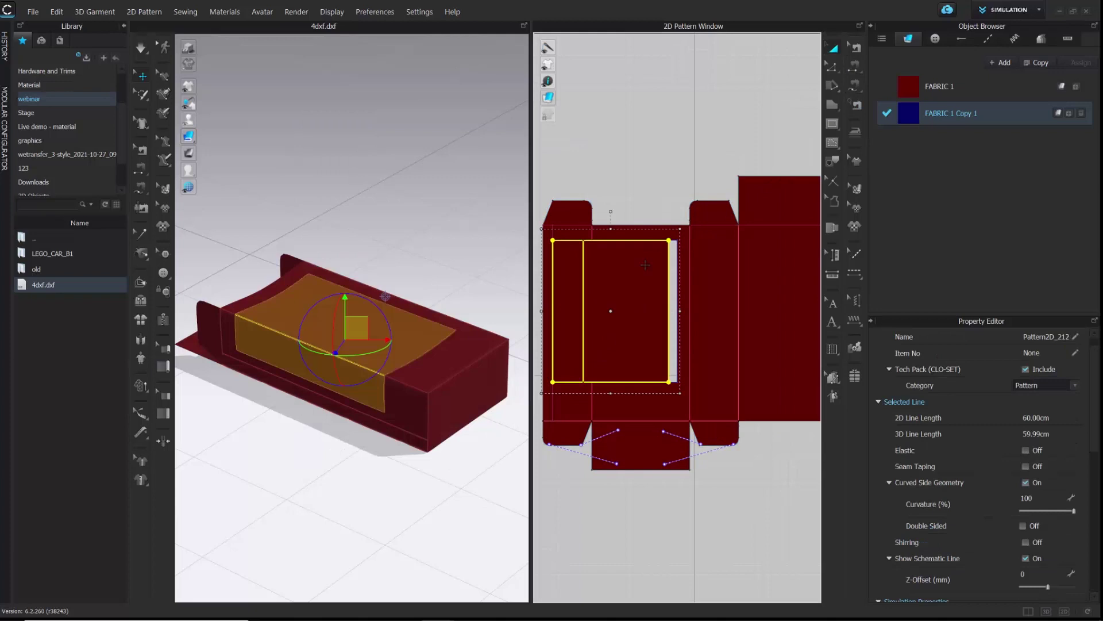
{"action": "left_click", "coordinate": [1085, 113]}
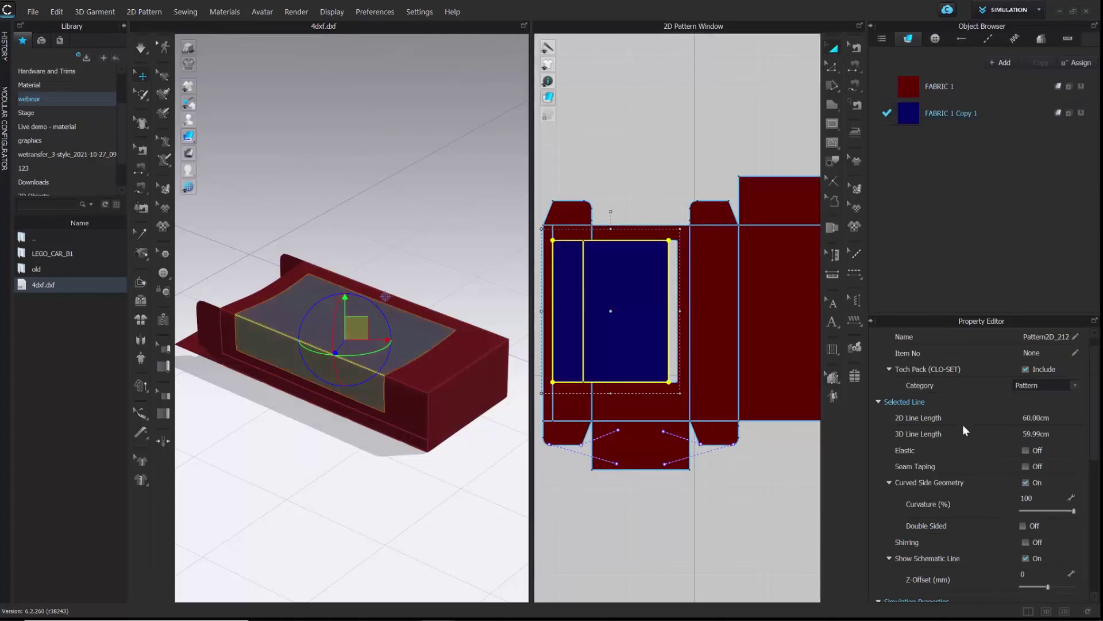
{"action": "left_click", "coordinate": [931, 123]}
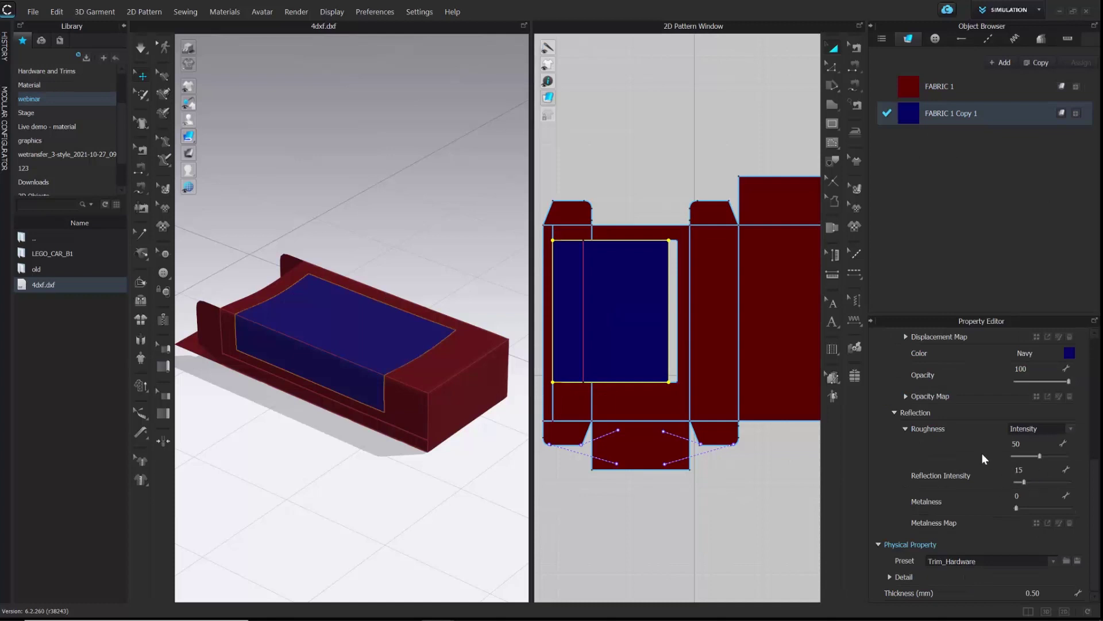
{"action": "double_click", "coordinate": [1030, 367]}
{"action": "key", "text": "Return"}
Flip the box upside down with Fold 3D Garment and show the 3D pieces with thick textured surfaces
{"action": "right_click_drag", "start_coordinate": [456, 364], "coordinate": [394, 384]}
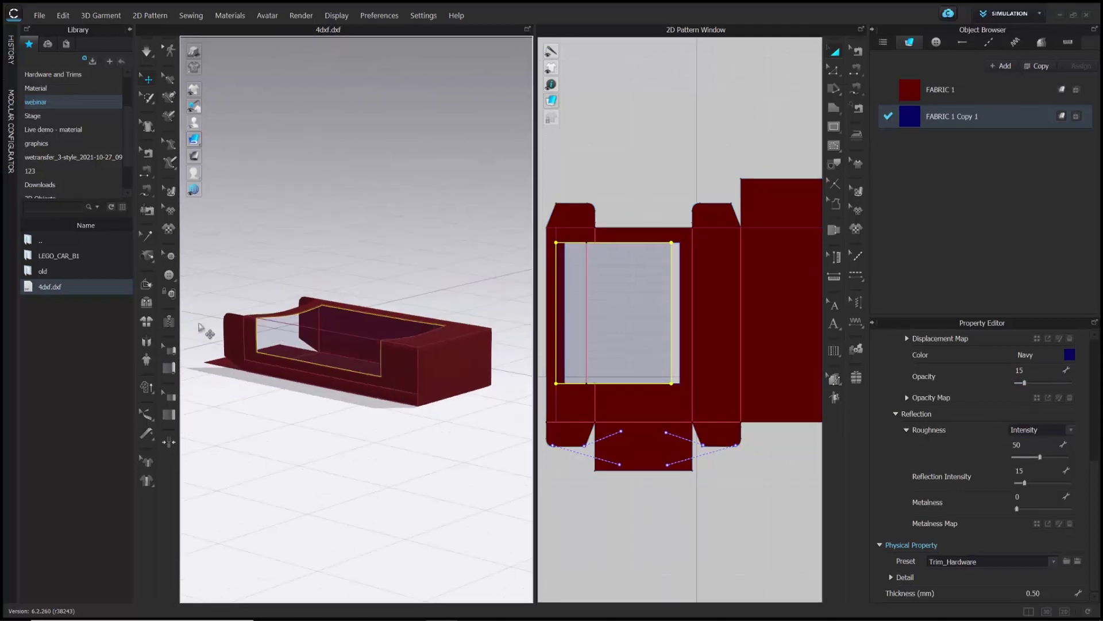
{"action": "left_click", "coordinate": [146, 302]}
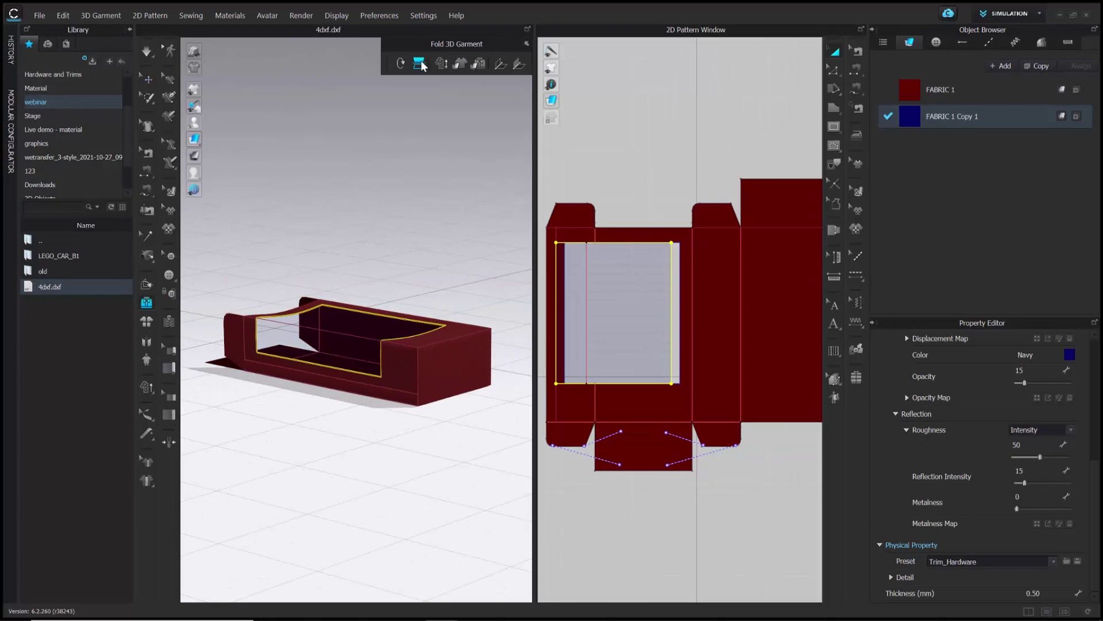
{"action": "left_click", "coordinate": [421, 61]}
{"action": "middle_click_drag", "start_coordinate": [389, 293], "coordinate": [446, 365]}
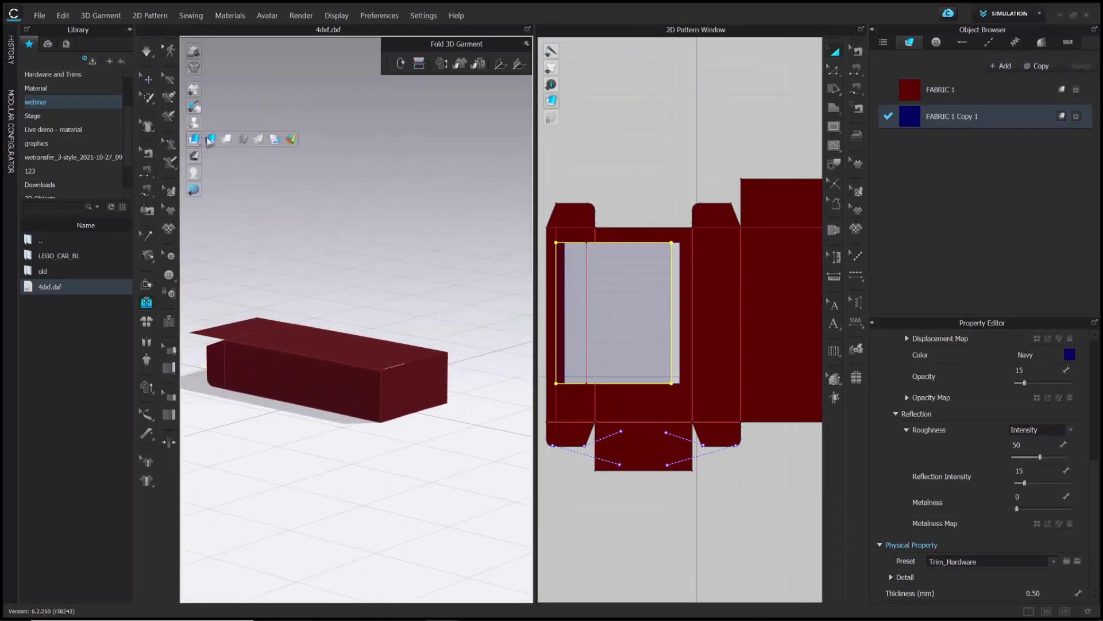
{"action": "left_click", "coordinate": [207, 139]}
{"action": "right_click_drag", "start_coordinate": [323, 329], "coordinate": [310, 343]}
{"action": "scroll", "coordinate": [323, 347], "scroll_direction": "down", "scroll_amount": 2}
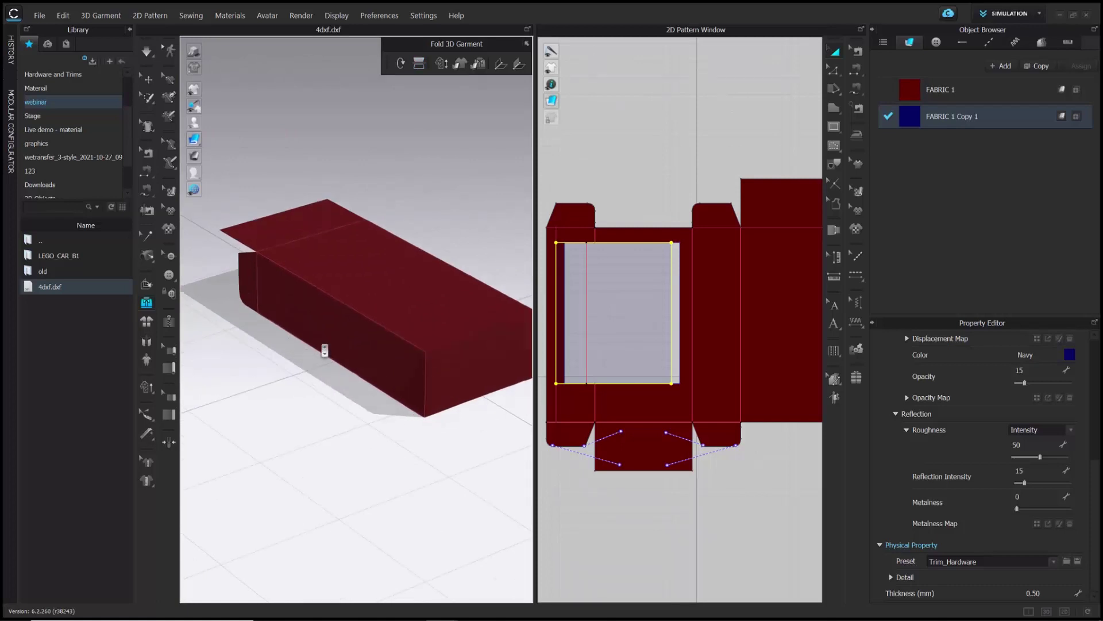
{"action": "middle_click_drag", "start_coordinate": [322, 347], "coordinate": [266, 366]}
{"action": "scroll", "coordinate": [266, 371], "scroll_direction": "up", "scroll_amount": 5}
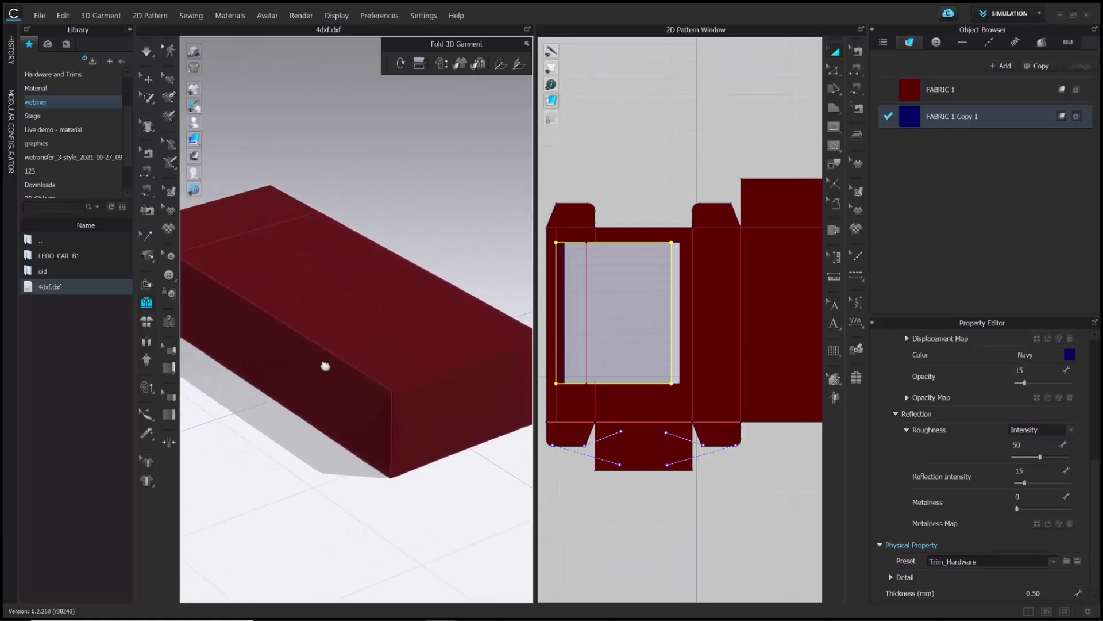
Try upright and flipped orientations of the box with Fold 3D Garment and return it to lying flat with its window facing up
{"action": "left_click", "coordinate": [419, 64]}
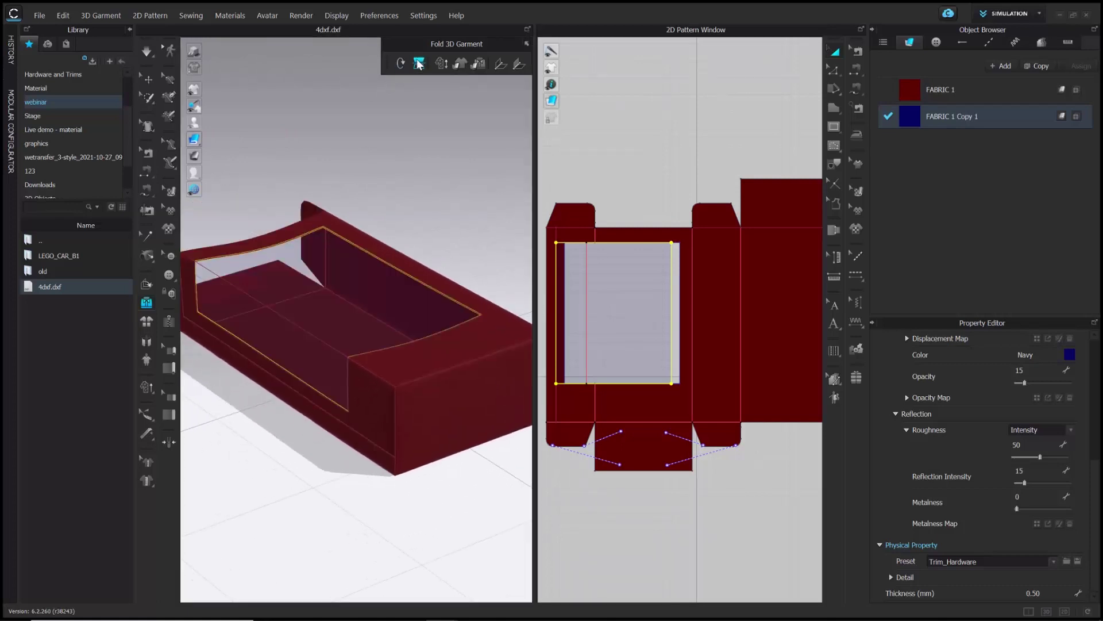
{"action": "left_click", "coordinate": [403, 65]}
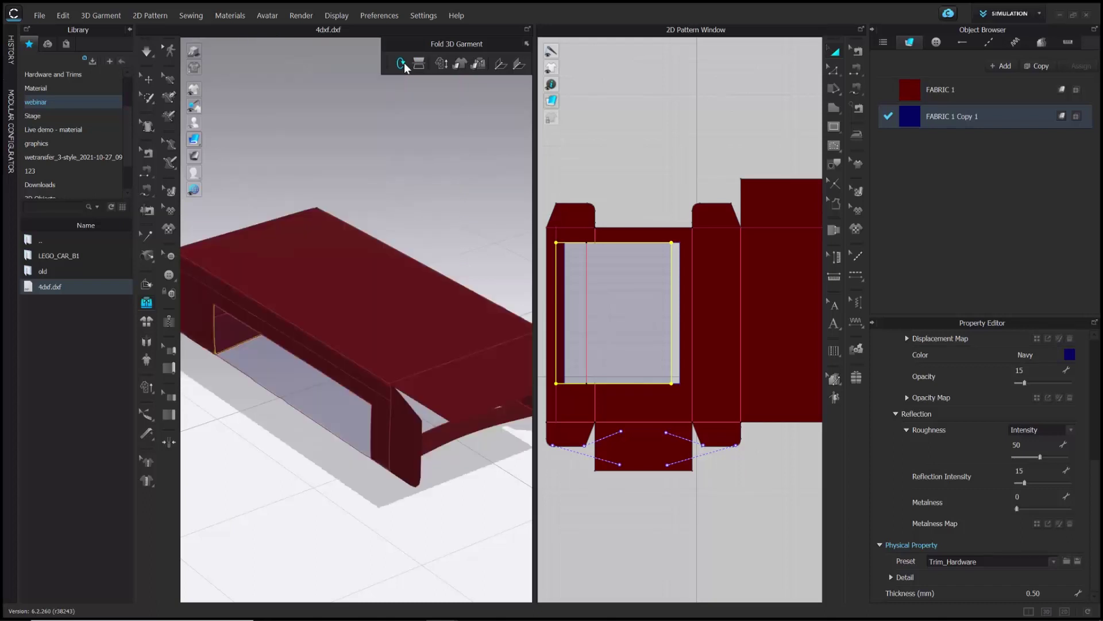
{"action": "left_click", "coordinate": [402, 66]}
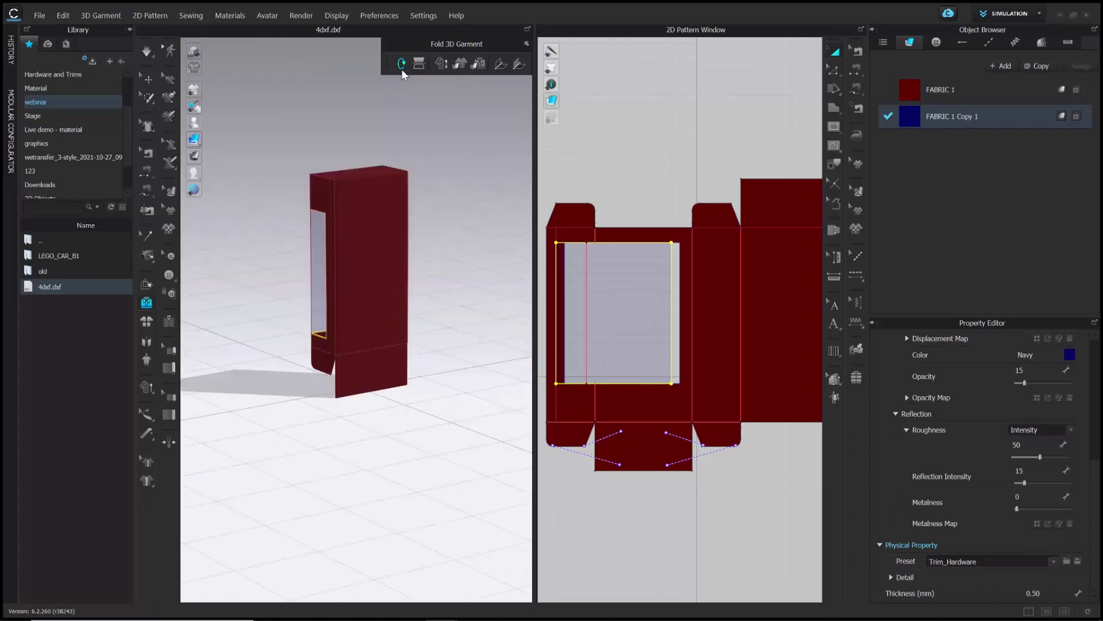
{"action": "left_click", "coordinate": [402, 65]}
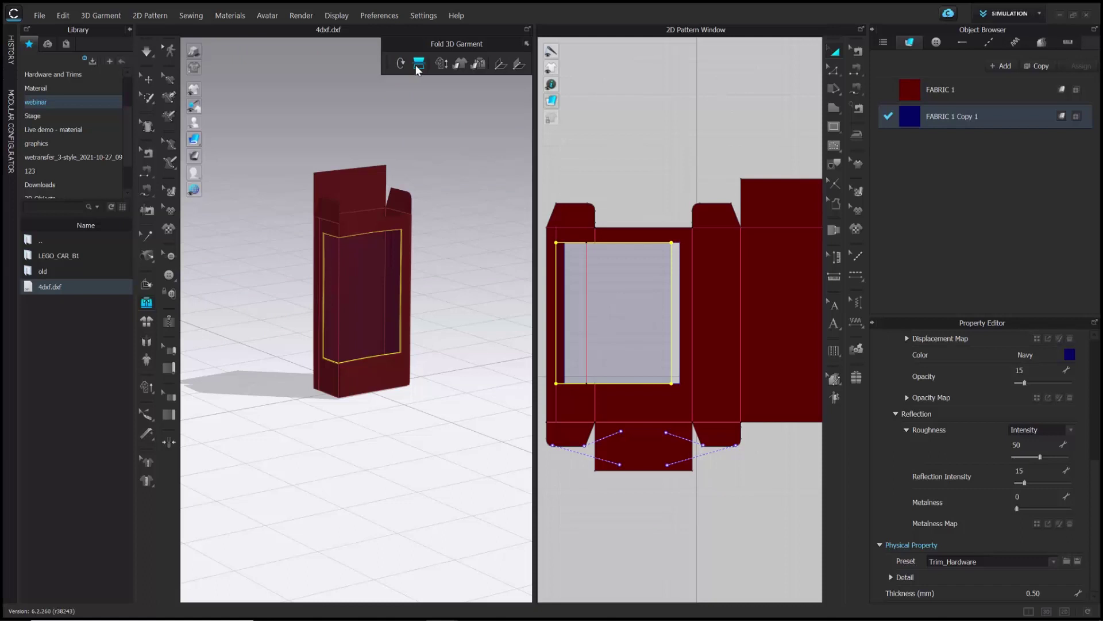
{"action": "left_click", "coordinate": [416, 66]}
{"action": "left_click", "coordinate": [416, 66]}
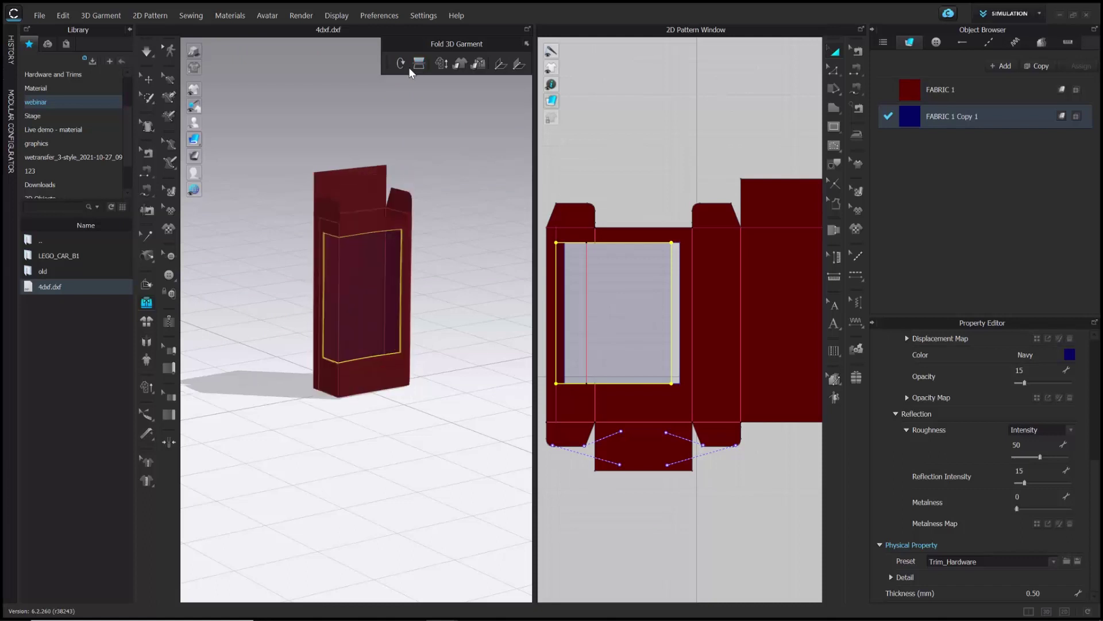
{"action": "left_click", "coordinate": [406, 69]}
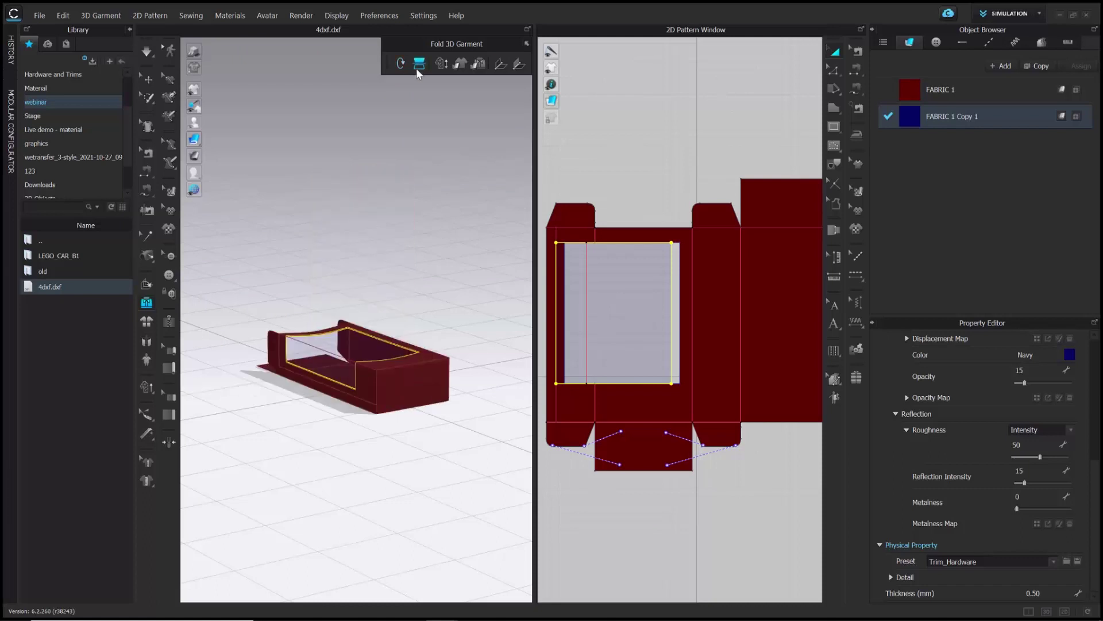
{"action": "left_click", "coordinate": [419, 66]}
{"action": "left_click", "coordinate": [418, 66]}
Import LEGO_CAR_B1size.obj from the LEGO_CAR_B1 folder as an avatar in mm at 100% scale, aligned to the ground
{"action": "right_click_drag", "start_coordinate": [389, 361], "coordinate": [424, 352]}
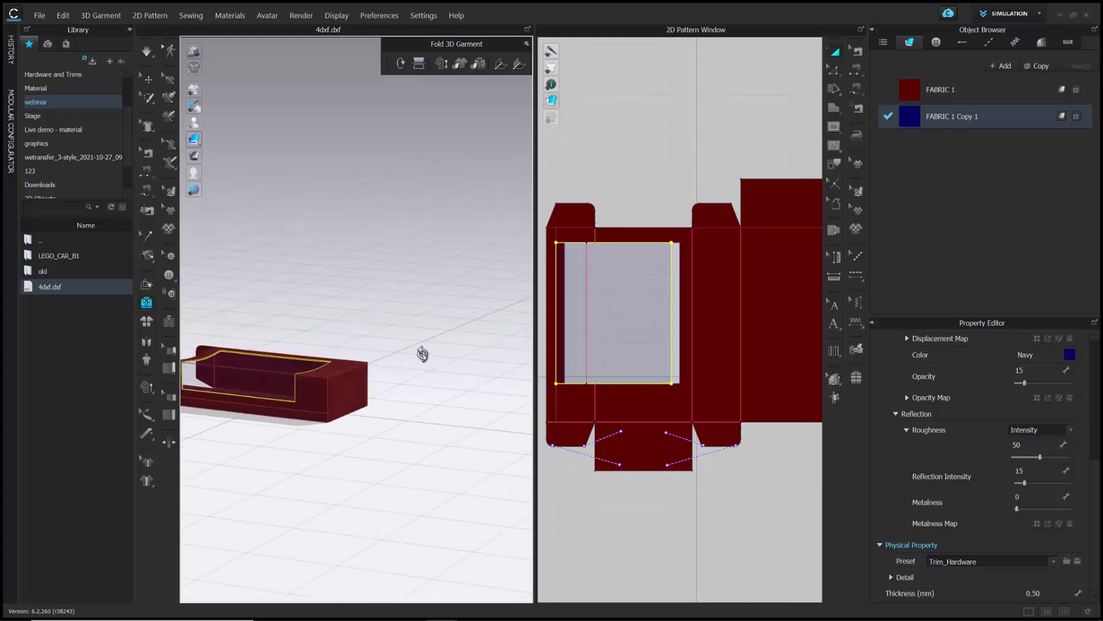
{"action": "scroll", "coordinate": [293, 335], "scroll_direction": "down", "scroll_amount": 1}
{"action": "right_click_drag", "start_coordinate": [293, 335], "coordinate": [381, 318]}
{"action": "scroll", "coordinate": [326, 345], "scroll_direction": "down", "scroll_amount": 2}
{"action": "right_click_drag", "start_coordinate": [326, 345], "coordinate": [423, 342]}
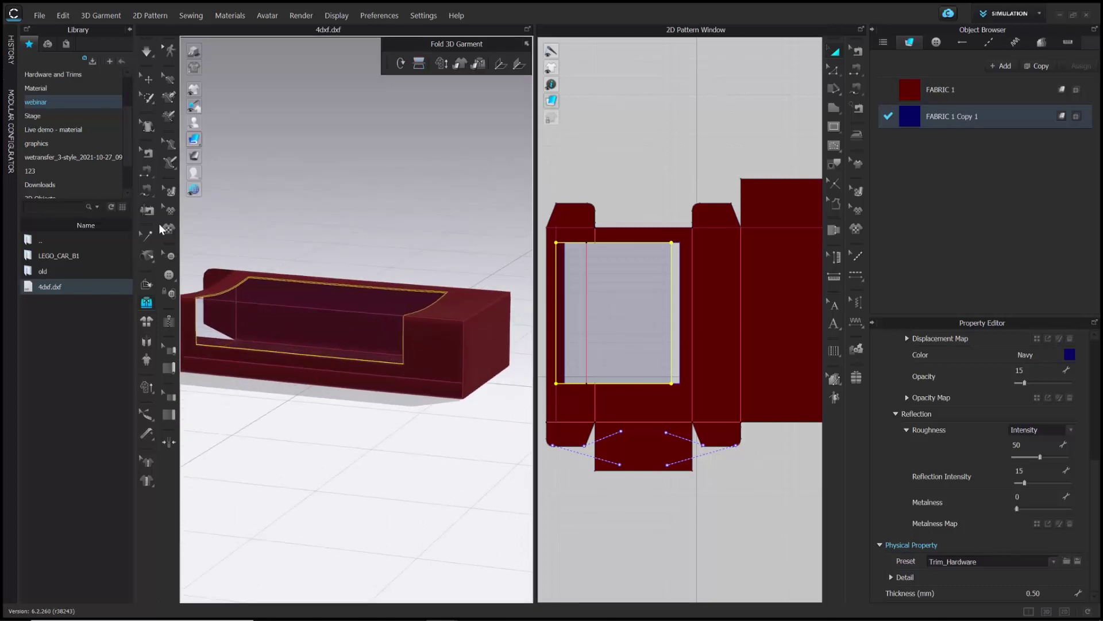
{"action": "double_click", "coordinate": [53, 256]}
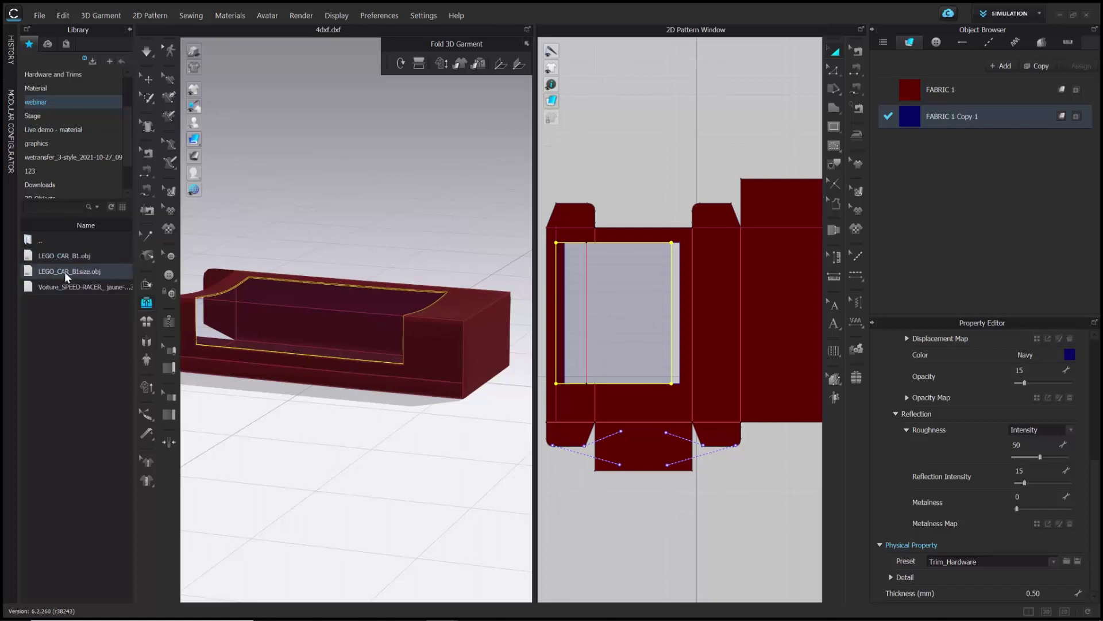
{"action": "double_click", "coordinate": [66, 271]}
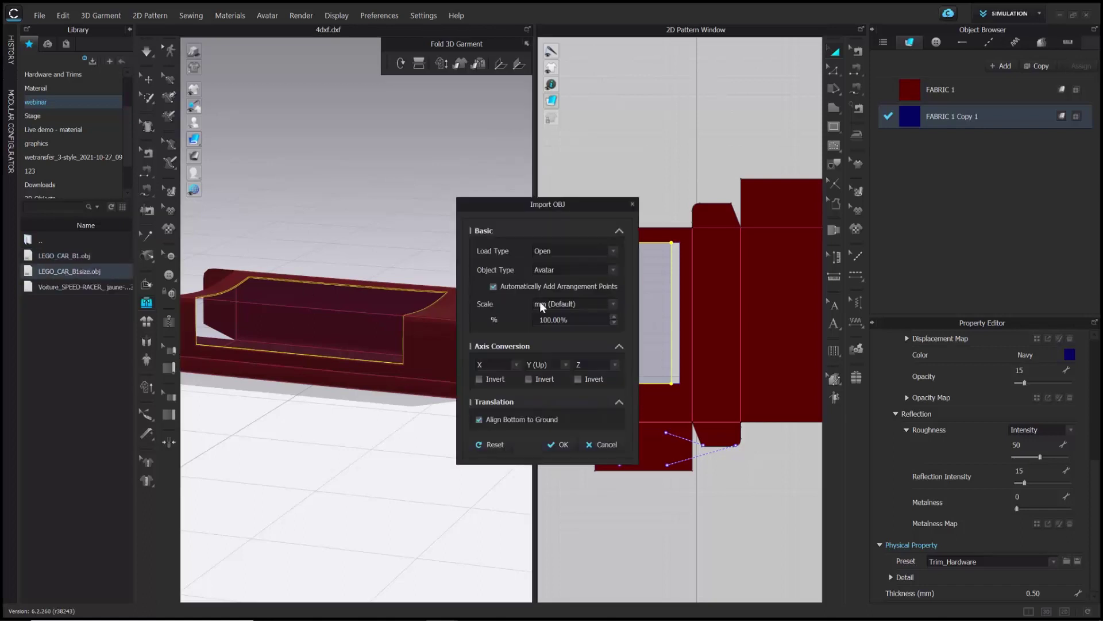
{"action": "left_click", "coordinate": [551, 445]}
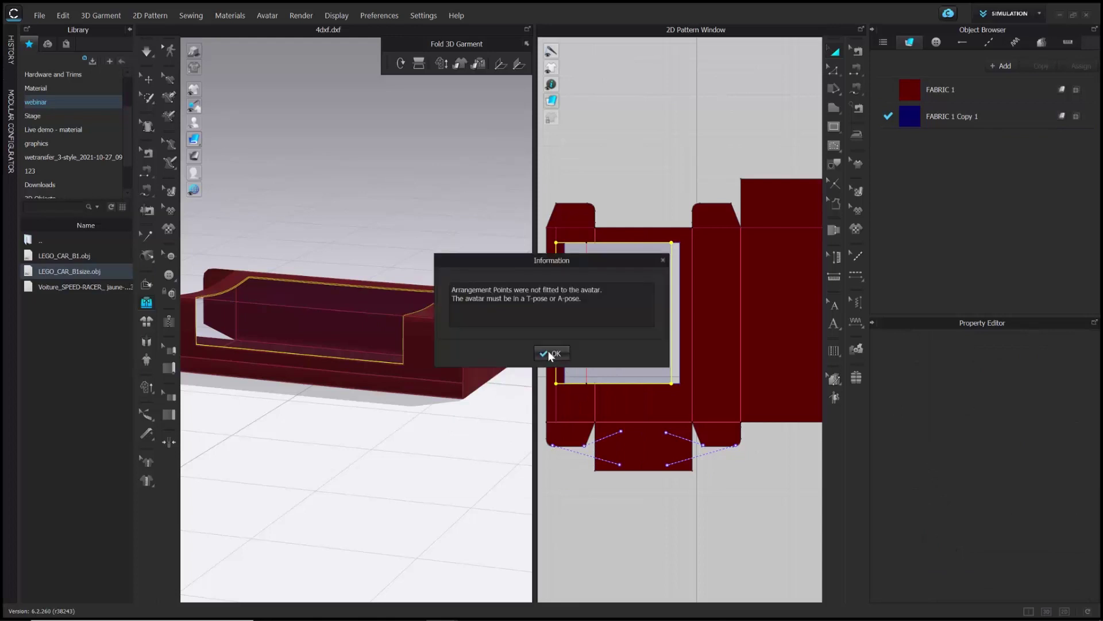
{"action": "left_click", "coordinate": [552, 353]}
{"action": "right_click_drag", "start_coordinate": [485, 382], "coordinate": [529, 364]}
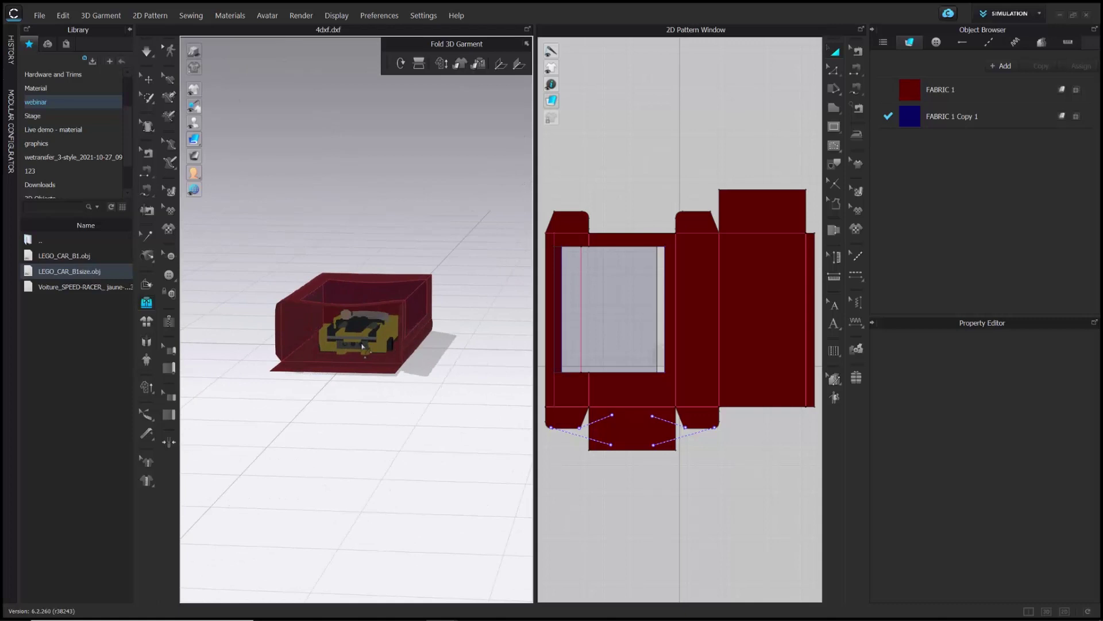
Select the imported car and raise it slightly inside the box
{"action": "left_click", "coordinate": [153, 85]}
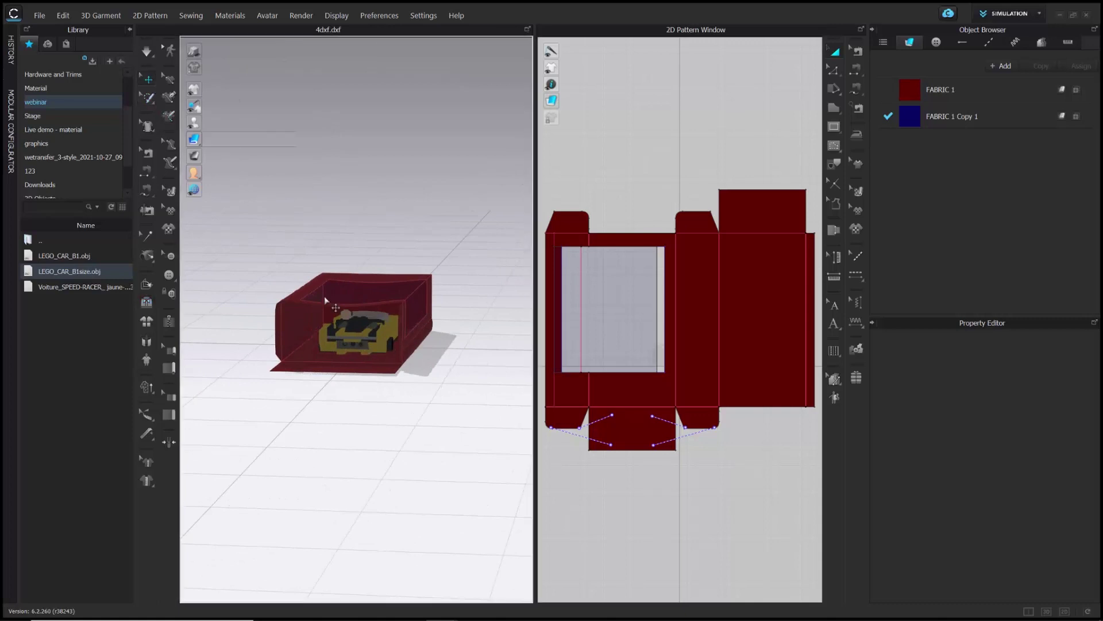
{"action": "left_click", "coordinate": [354, 335]}
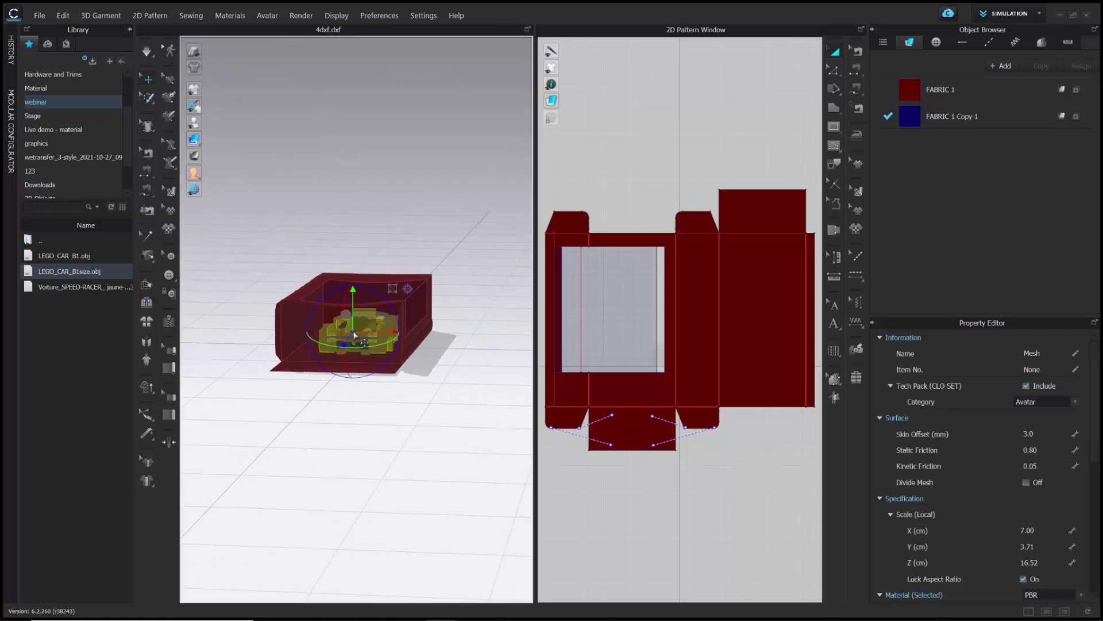
{"action": "scroll", "coordinate": [357, 324], "scroll_direction": "up", "scroll_amount": 2}
{"action": "scroll", "coordinate": [357, 324], "scroll_direction": "up", "scroll_amount": 3}
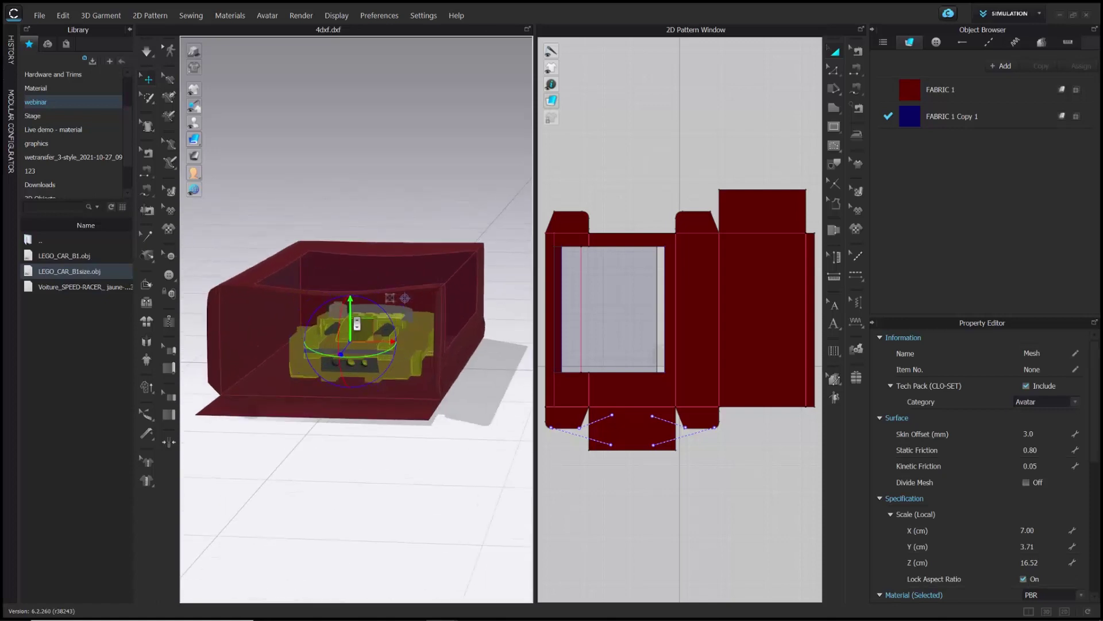
{"action": "right_click_drag", "start_coordinate": [357, 324], "coordinate": [383, 367]}
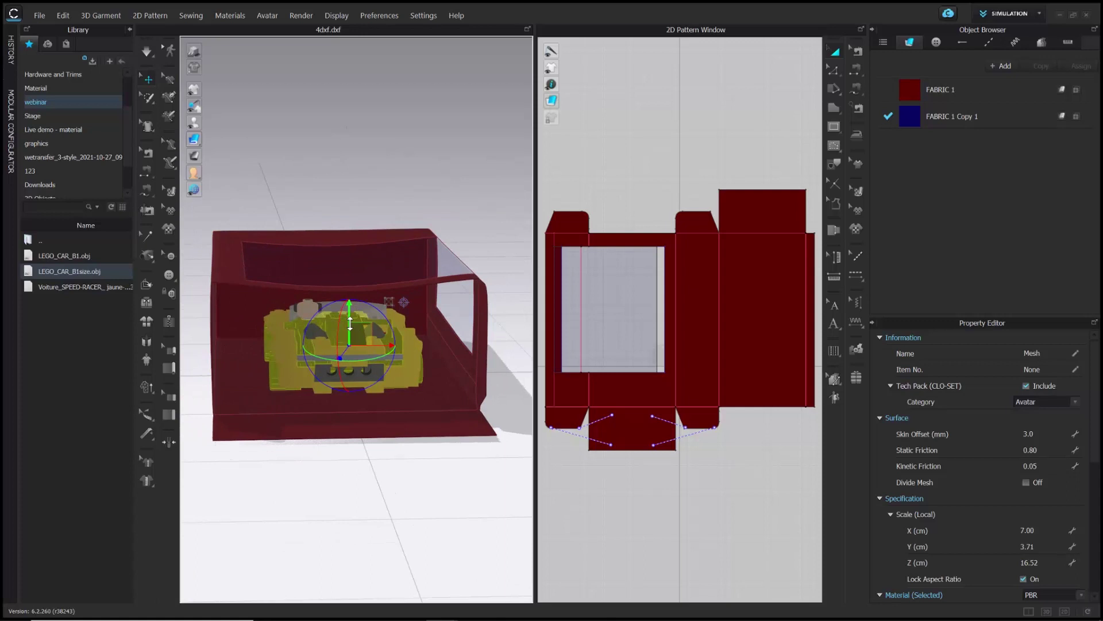
{"action": "left_click_drag", "start_coordinate": [350, 318], "coordinate": [349, 310]}
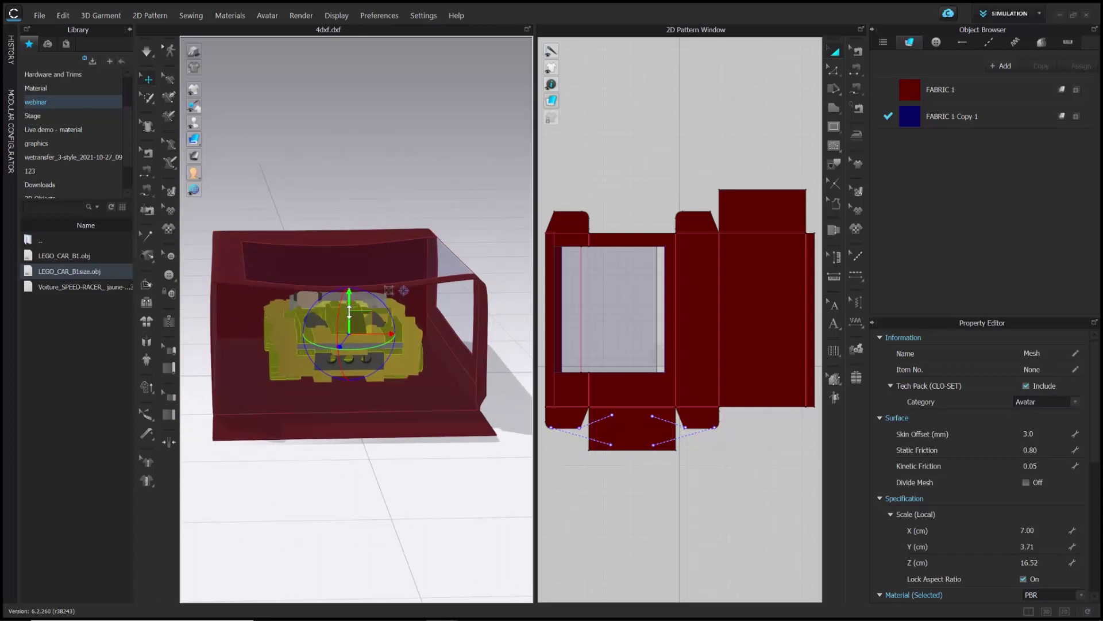
{"action": "mouse_move", "coordinate": [423, 363]}
{"action": "right_mouse_down"}
{"action": "mouse_move", "coordinate": [381, 345]}
{"action": "mouse_move", "coordinate": [419, 357]}
{"action": "mouse_move", "coordinate": [352, 352]}
{"action": "mouse_move", "coordinate": [381, 362]}
{"action": "mouse_move", "coordinate": [391, 336]}
{"action": "mouse_move", "coordinate": [438, 399]}
{"action": "mouse_move", "coordinate": [434, 414]}
{"action": "mouse_move", "coordinate": [453, 406]}
{"action": "mouse_move", "coordinate": [365, 382]}
{"action": "mouse_move", "coordinate": [414, 377]}
{"action": "right_mouse_up"}
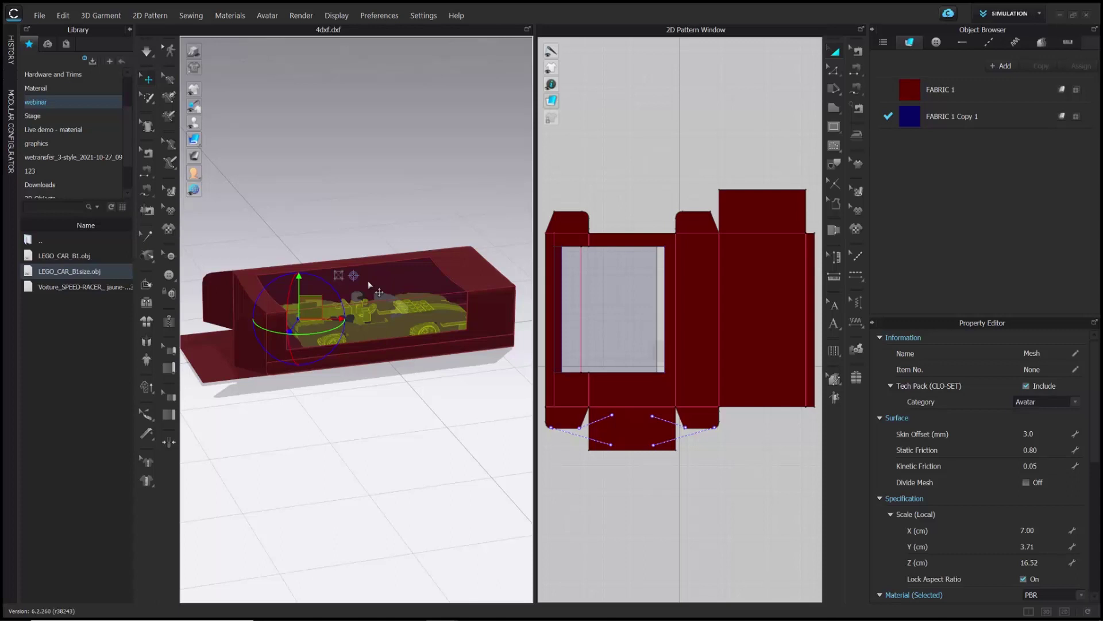
Open the Render window for the box with the car and turn on background transparency for the image
{"action": "left_click", "coordinate": [294, 15]}
{"action": "left_click", "coordinate": [315, 37]}
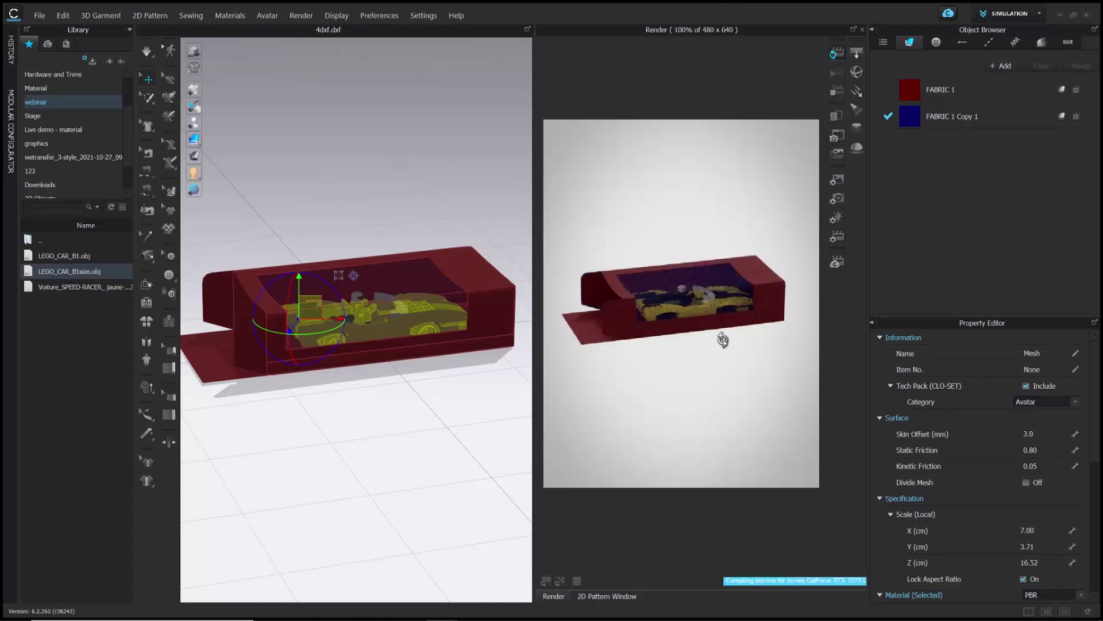
{"action": "right_click_drag", "start_coordinate": [722, 340], "coordinate": [712, 345]}
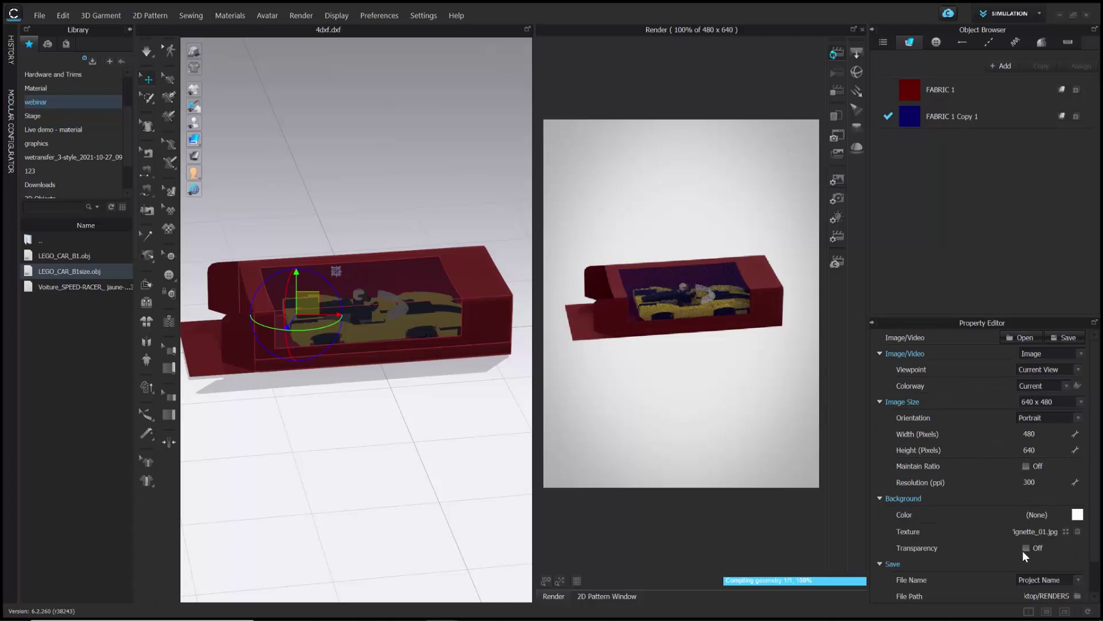
{"action": "left_click", "coordinate": [1025, 547]}
{"action": "scroll", "coordinate": [792, 366], "scroll_direction": "down", "scroll_amount": 2}
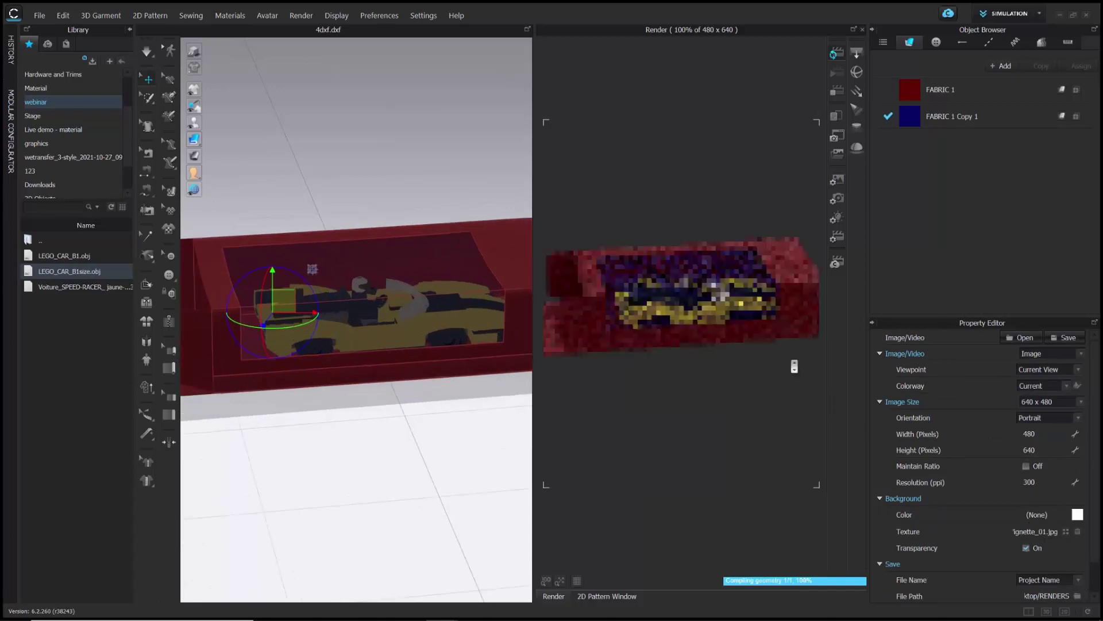
{"action": "mouse_move", "coordinate": [790, 363]}
{"action": "right_mouse_down"}
{"action": "mouse_move", "coordinate": [721, 369]}
{"action": "mouse_move", "coordinate": [796, 352]}
{"action": "right_mouse_up"}
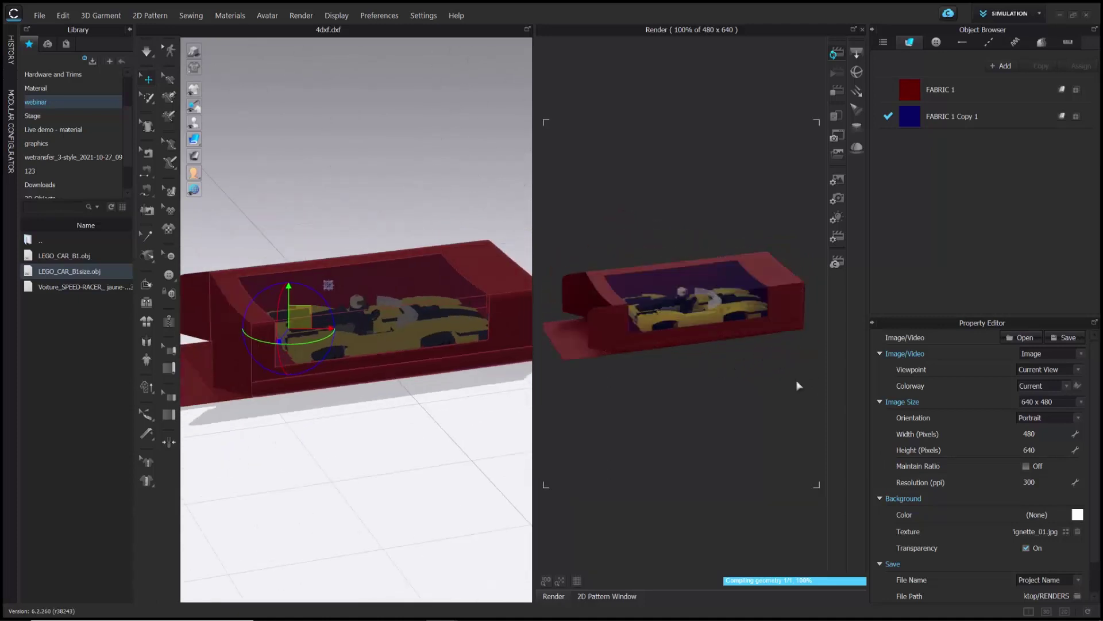
Set the render image orientation to Landscape and enlarge the box within the frame
{"action": "left_click", "coordinate": [1053, 414]}
{"action": "left_click", "coordinate": [1049, 432]}
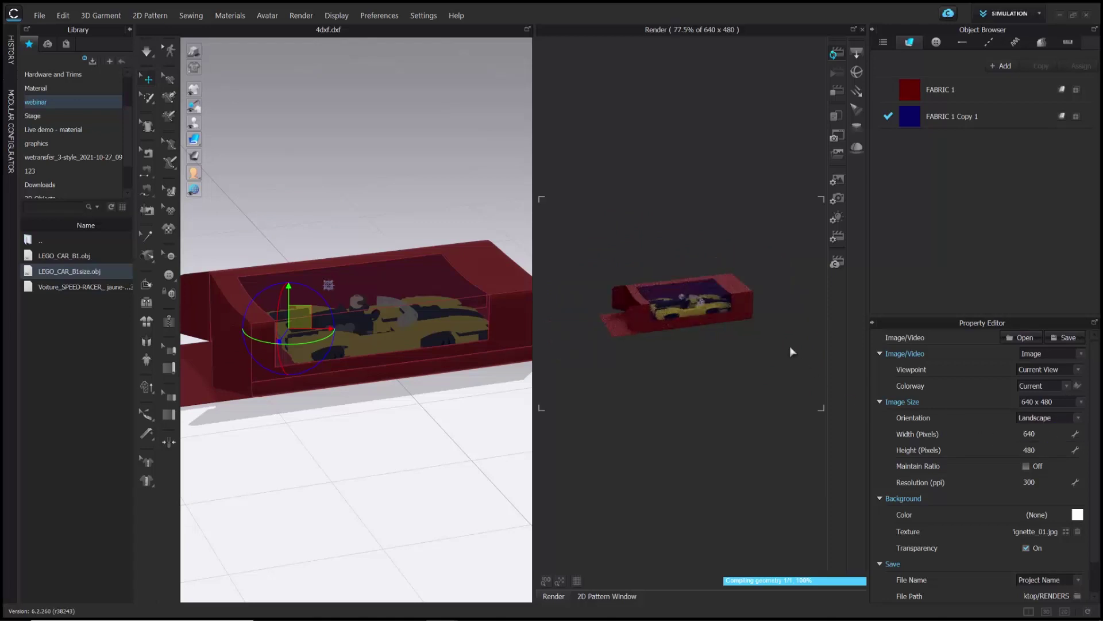
{"action": "scroll", "coordinate": [792, 349], "scroll_direction": "up", "scroll_amount": 6}
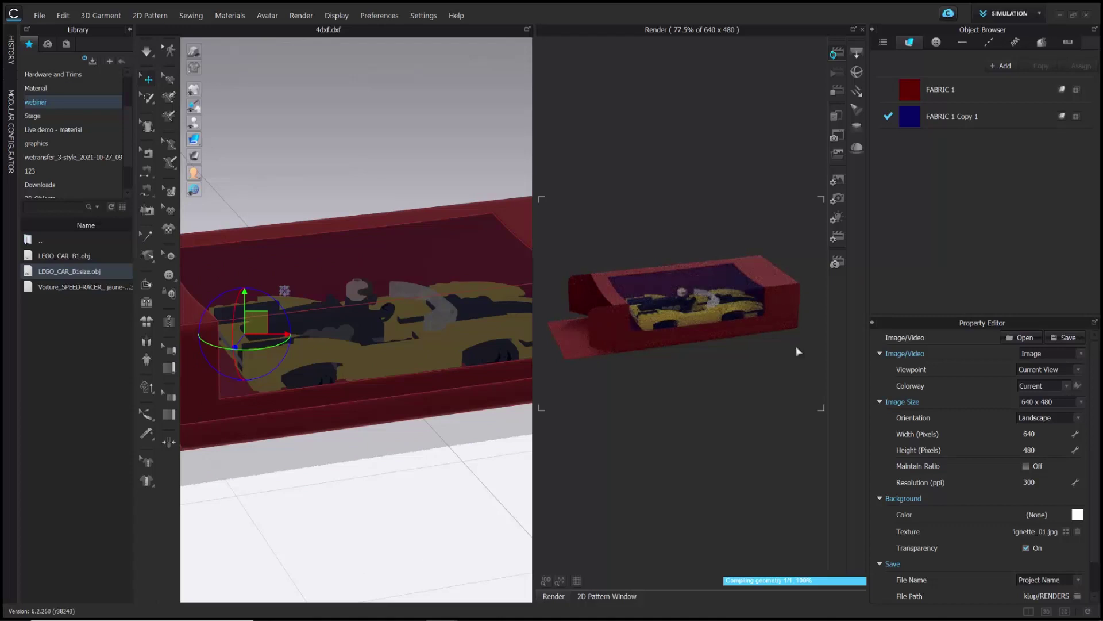
Select FABRIC 1 used on the box and set its material type to Fabric_Shiny, checking it in the live render
{"action": "left_click", "coordinate": [482, 402]}
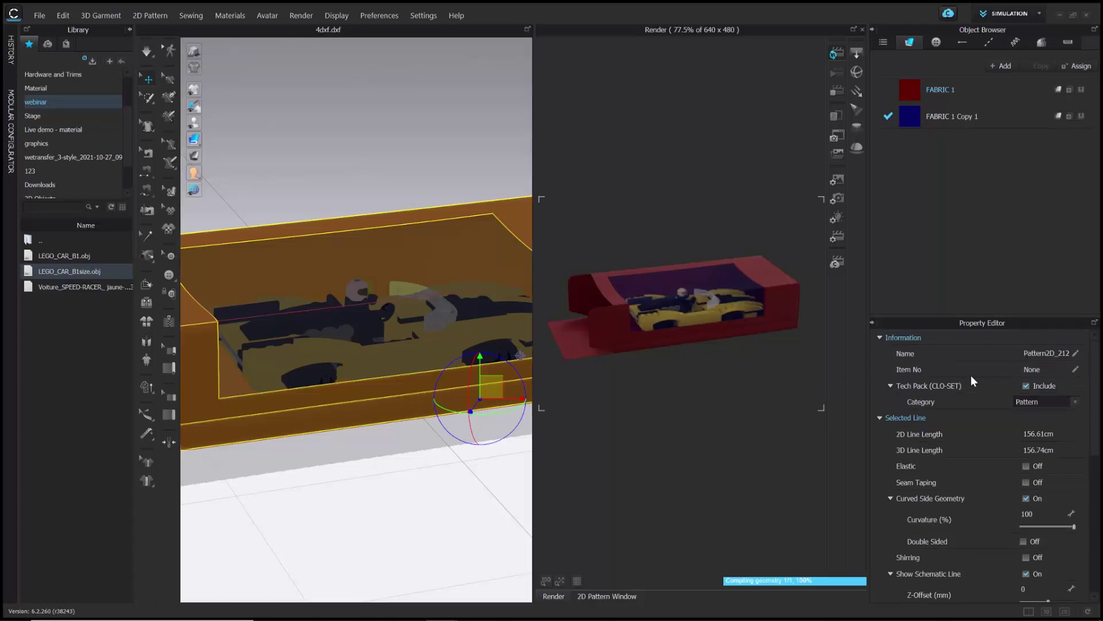
{"action": "scroll", "coordinate": [971, 379], "scroll_direction": "down", "scroll_amount": 2}
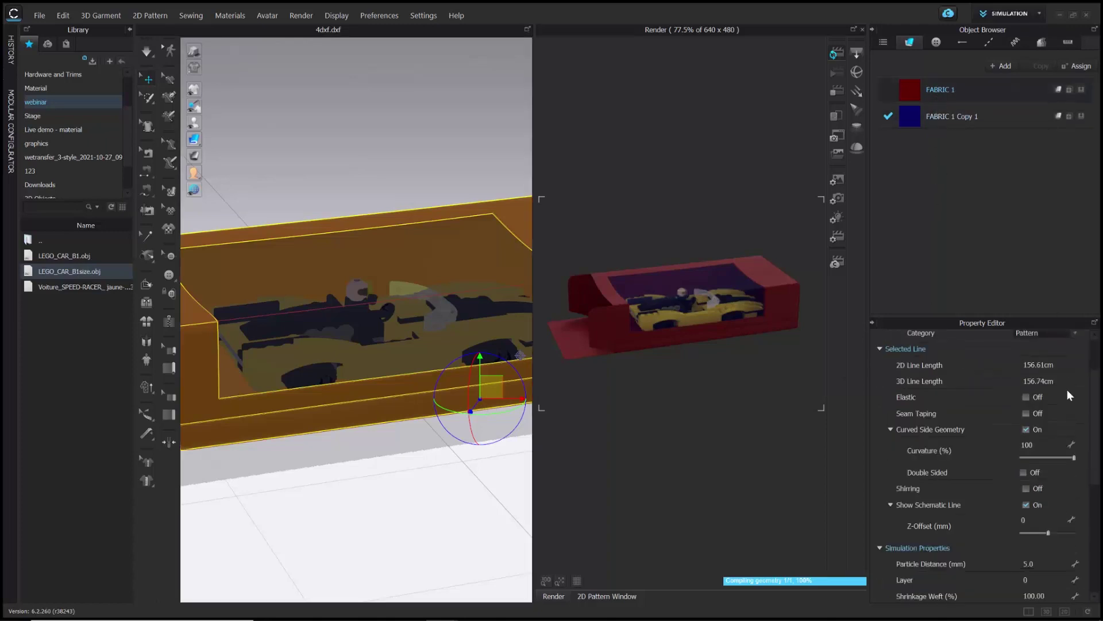
{"action": "key", "text": "Escape"}
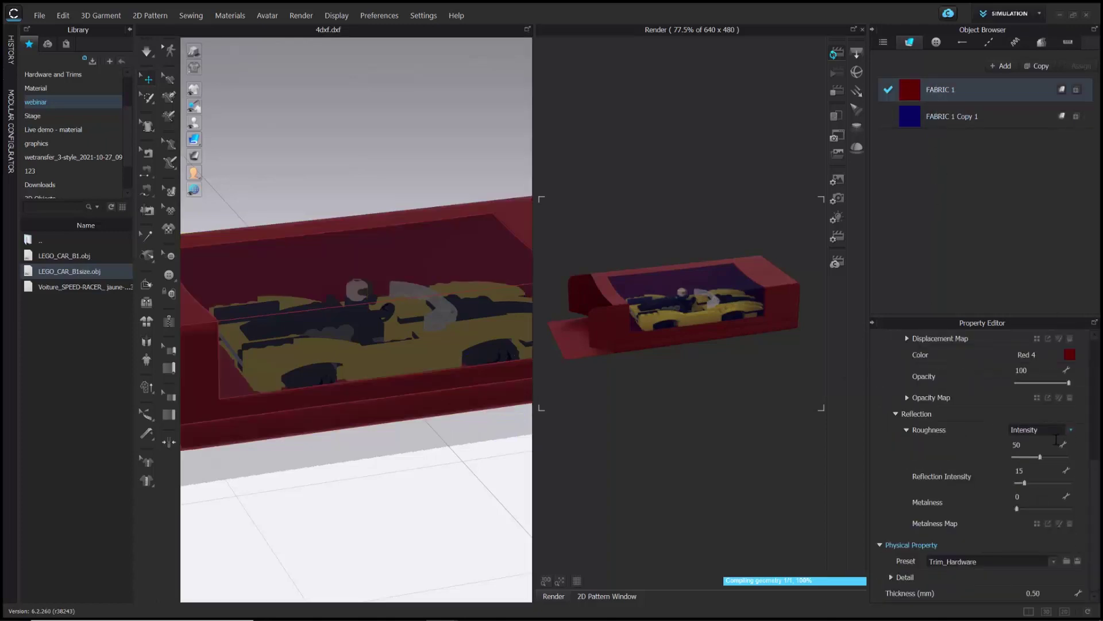
{"action": "scroll", "coordinate": [1040, 394], "scroll_direction": "up", "scroll_amount": 4}
{"action": "left_click", "coordinate": [1039, 393]}
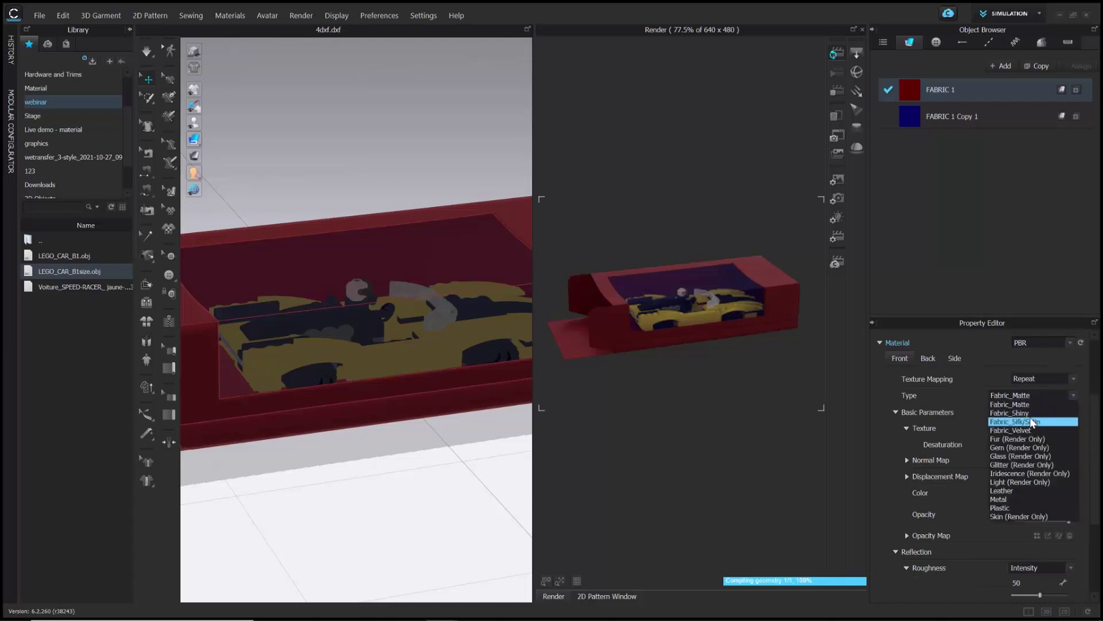
{"action": "left_click", "coordinate": [1009, 412]}
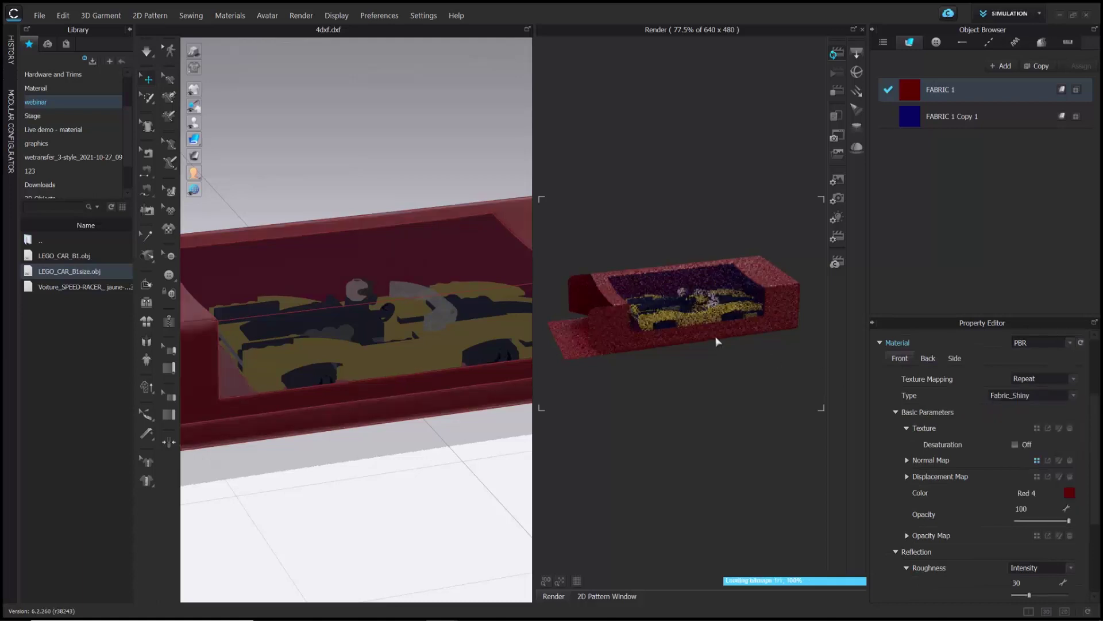
{"action": "right_click_drag", "start_coordinate": [721, 348], "coordinate": [664, 345]}
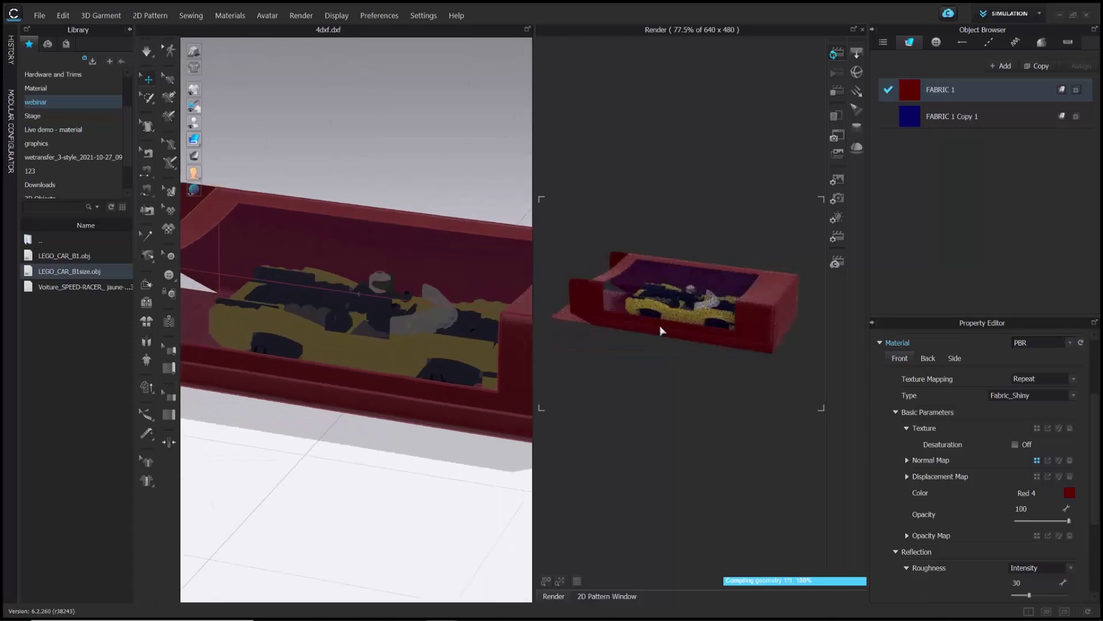
Change the box fabric's material type to Plastic and check its reflections in the render from another angle
{"action": "left_click", "coordinate": [1021, 397]}
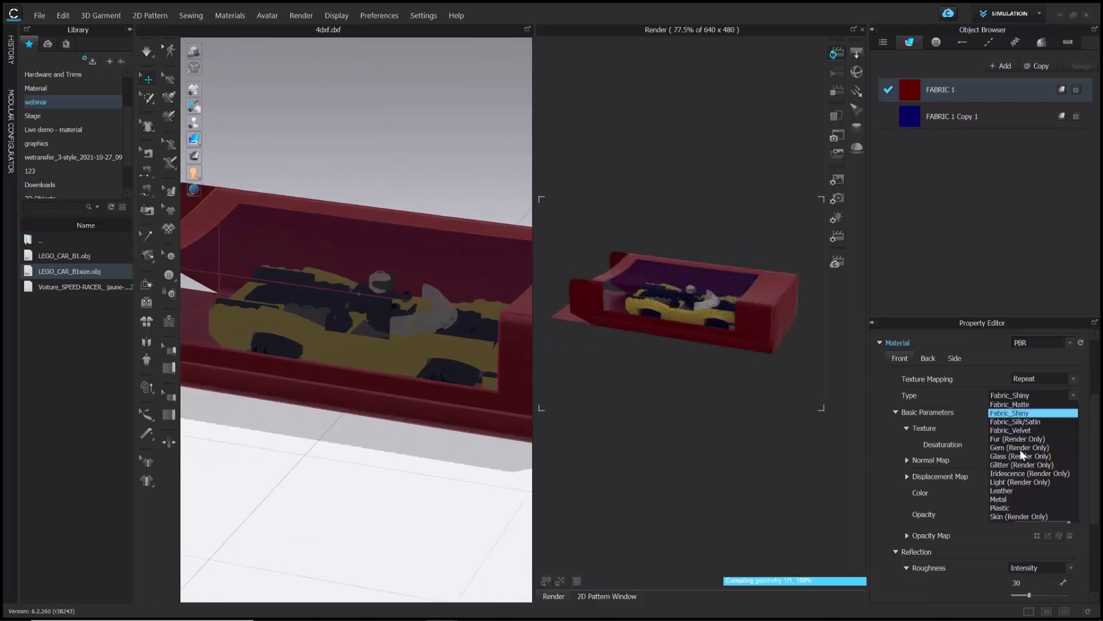
{"action": "left_click", "coordinate": [1011, 507]}
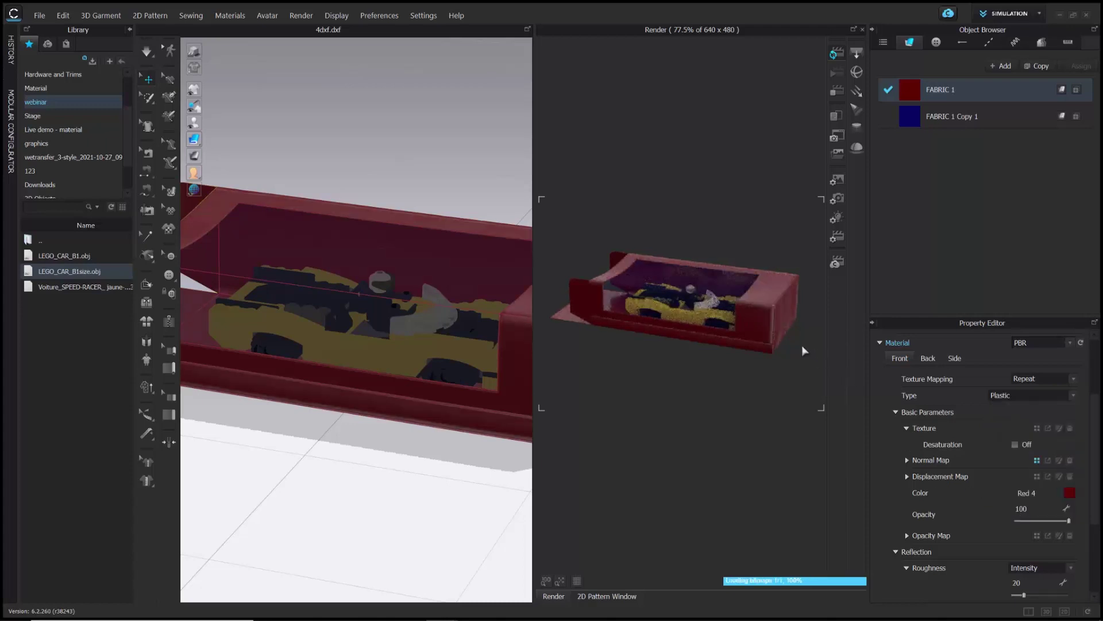
{"action": "scroll", "coordinate": [456, 396], "scroll_direction": "down", "scroll_amount": 2}
{"action": "scroll", "coordinate": [456, 396], "scroll_direction": "down", "scroll_amount": 1}
{"action": "middle_click_drag", "start_coordinate": [456, 395], "coordinate": [424, 403]}
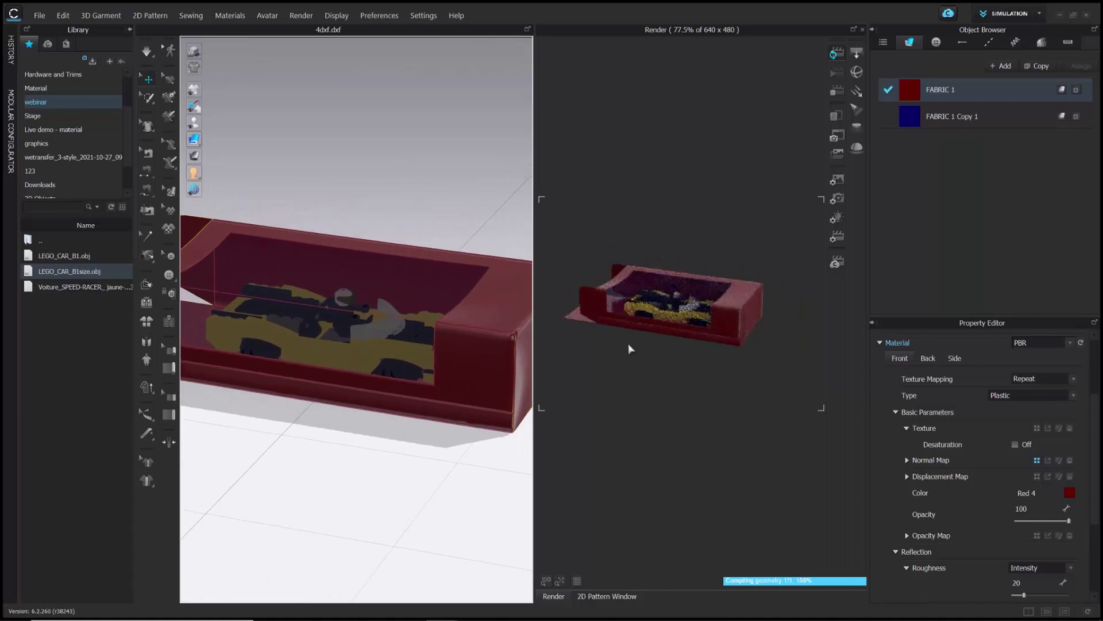
{"action": "scroll", "coordinate": [630, 345], "scroll_direction": "up", "scroll_amount": 3}
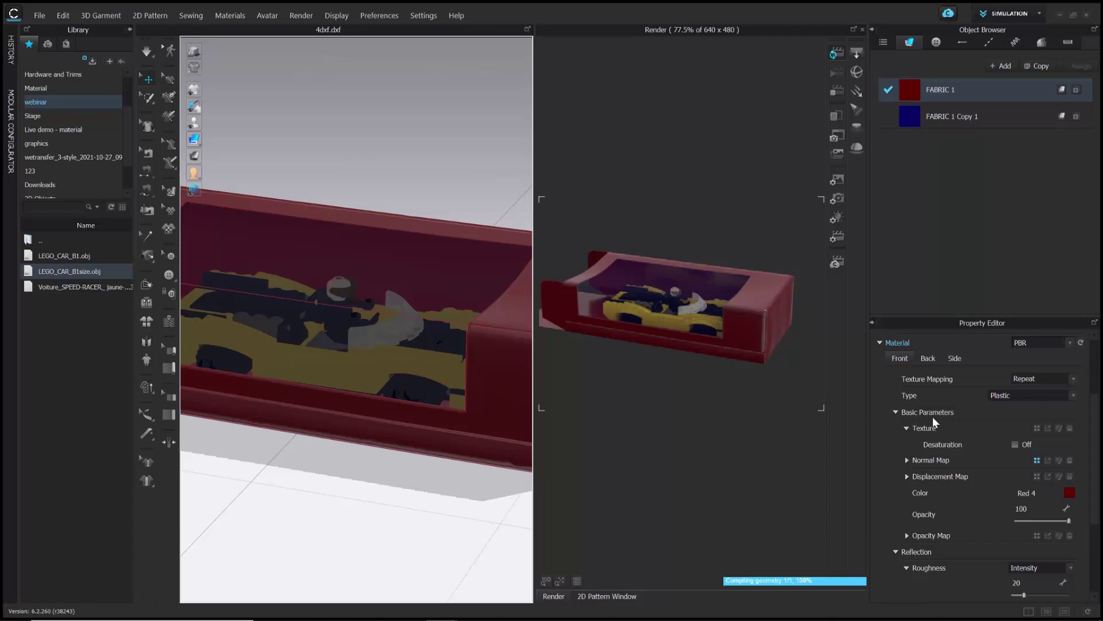
Set the box fabric's material type to Metal with Reflection Intensity 76 and Metalness 44
{"action": "left_click", "coordinate": [993, 393]}
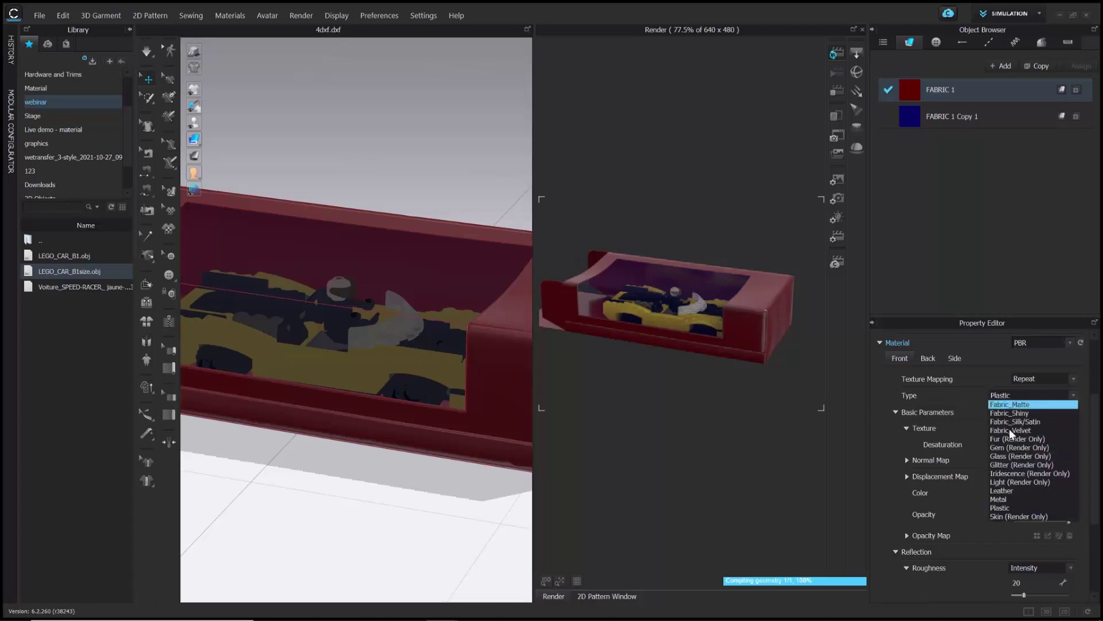
{"action": "left_click", "coordinate": [1010, 500]}
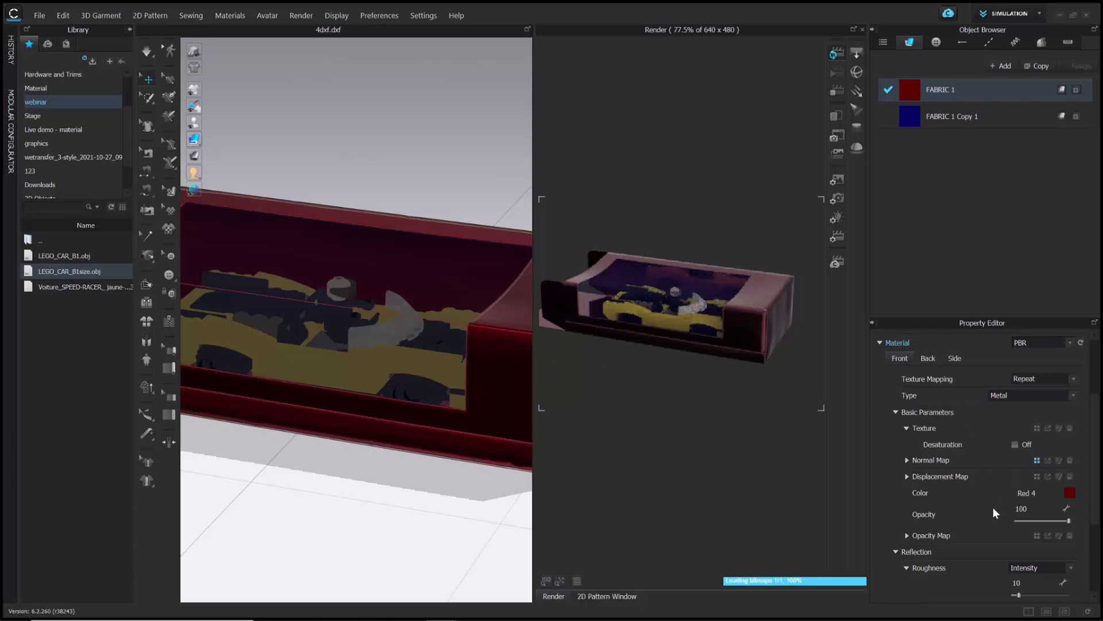
{"action": "scroll", "coordinate": [995, 507], "scroll_direction": "down", "scroll_amount": 3}
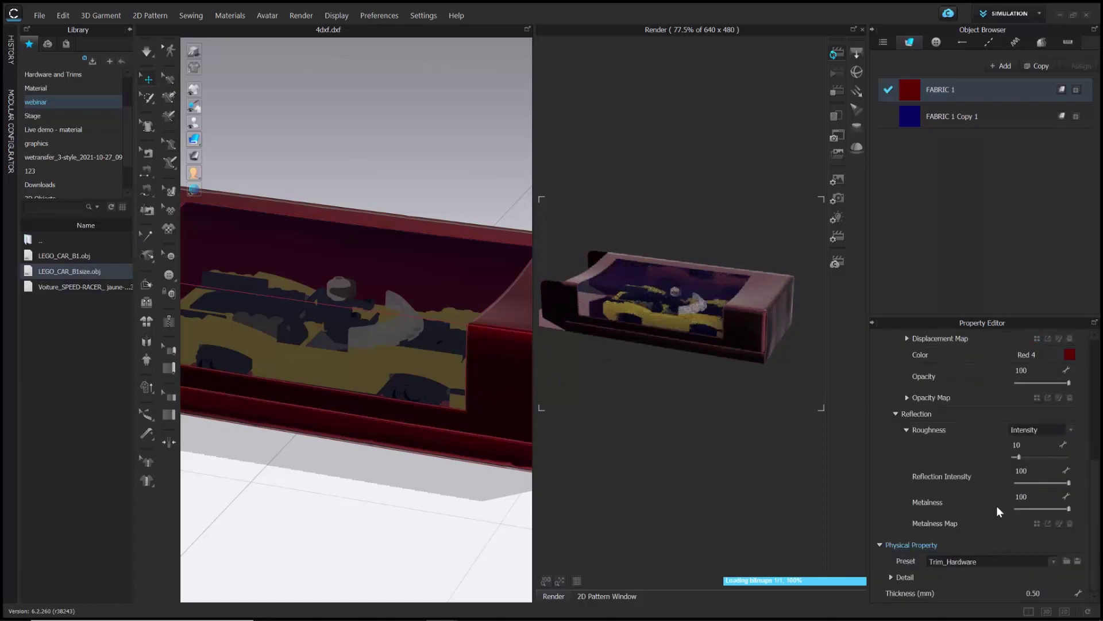
{"action": "left_click", "coordinate": [1029, 483]}
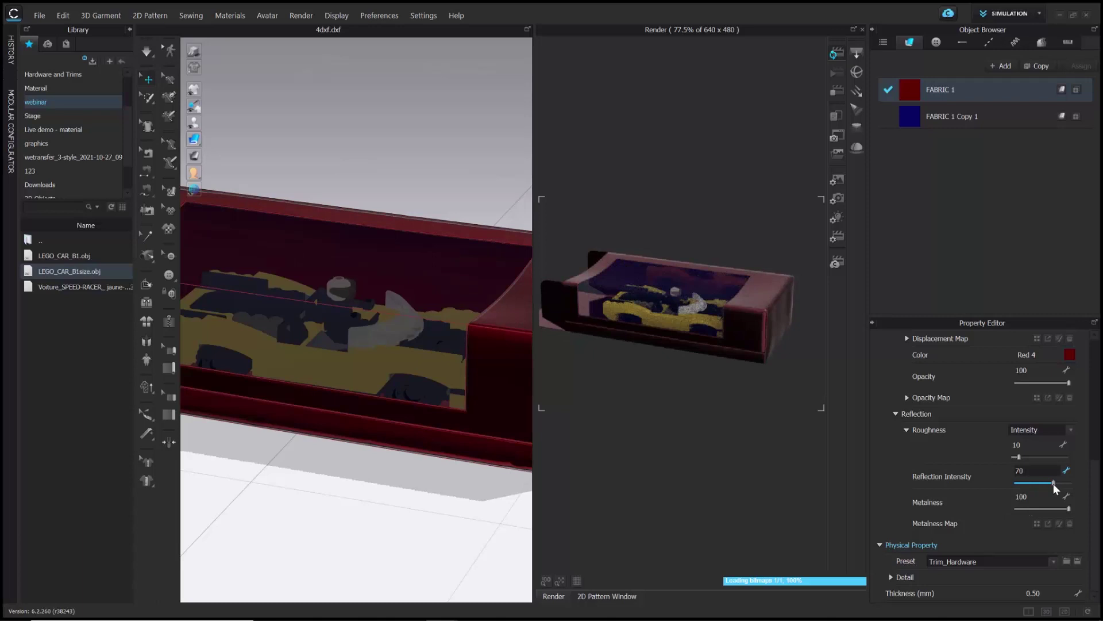
{"action": "left_click", "coordinate": [1028, 486]}
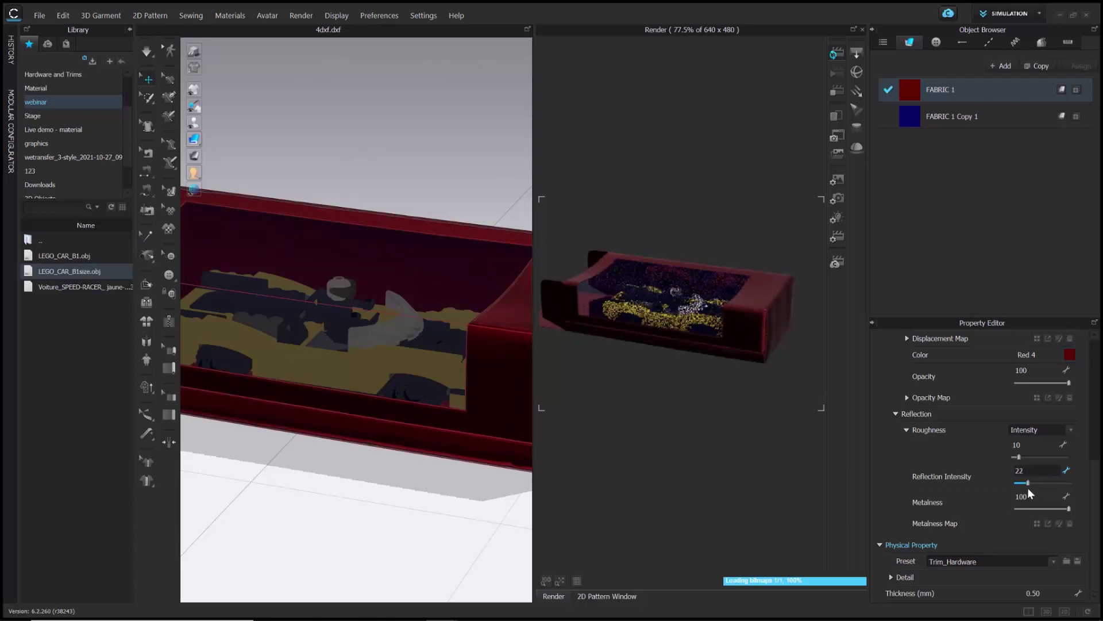
{"action": "left_click", "coordinate": [1049, 483]}
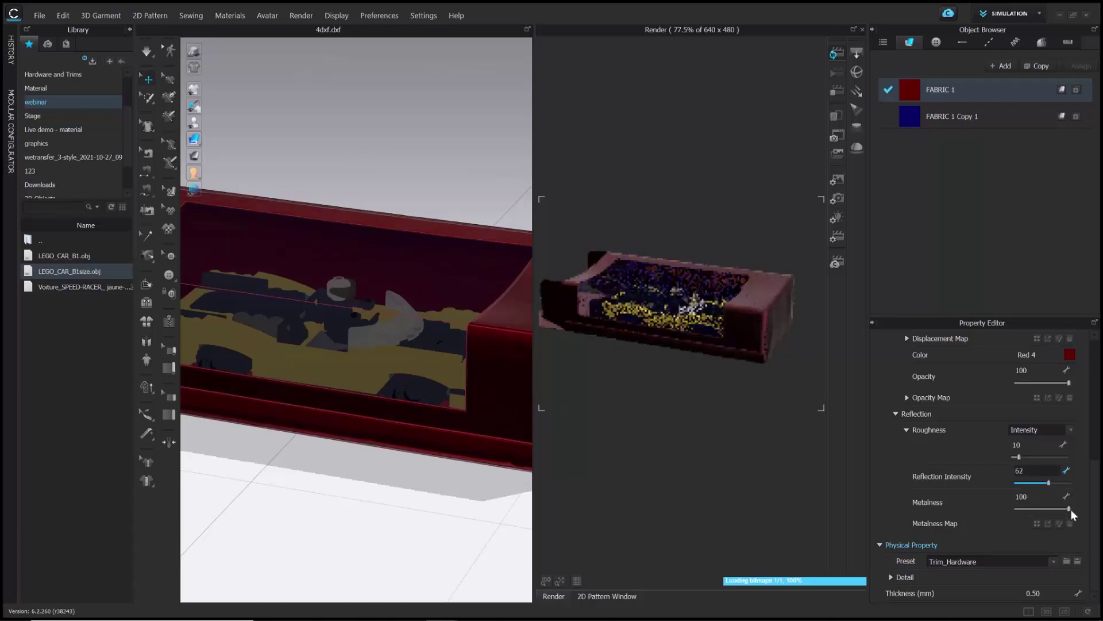
{"action": "left_click", "coordinate": [1035, 509]}
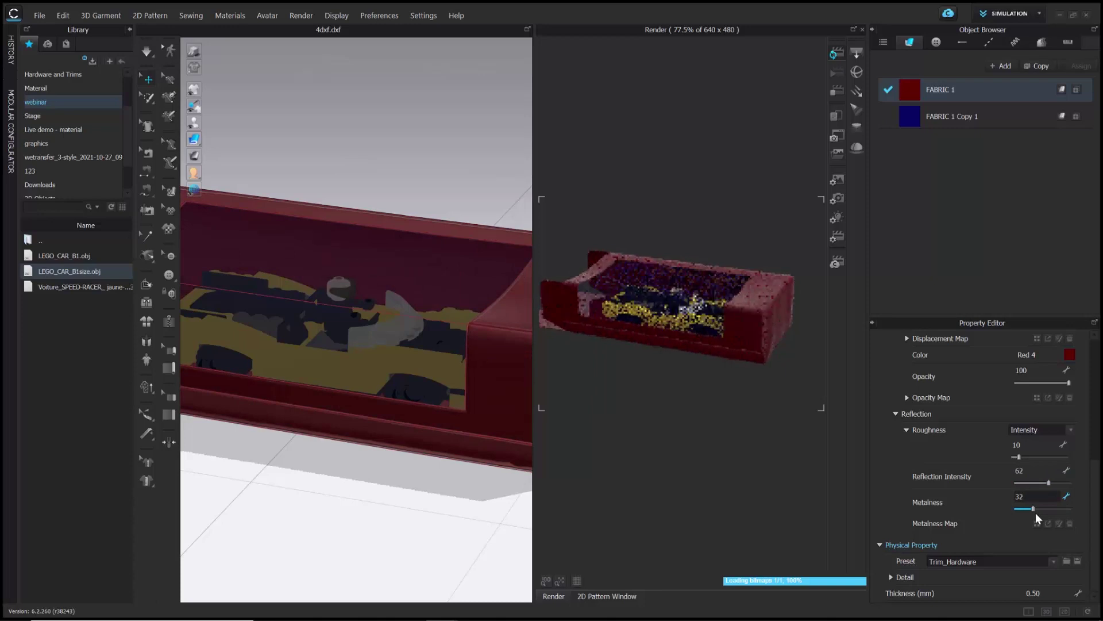
{"action": "left_click", "coordinate": [1039, 509]}
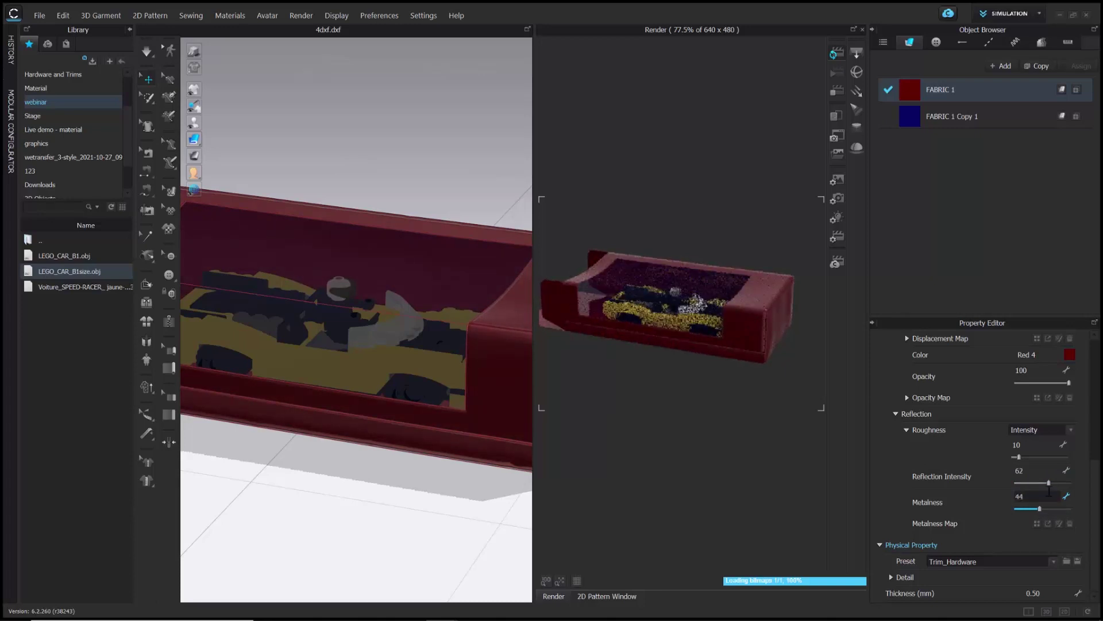
{"action": "left_click", "coordinate": [1056, 482]}
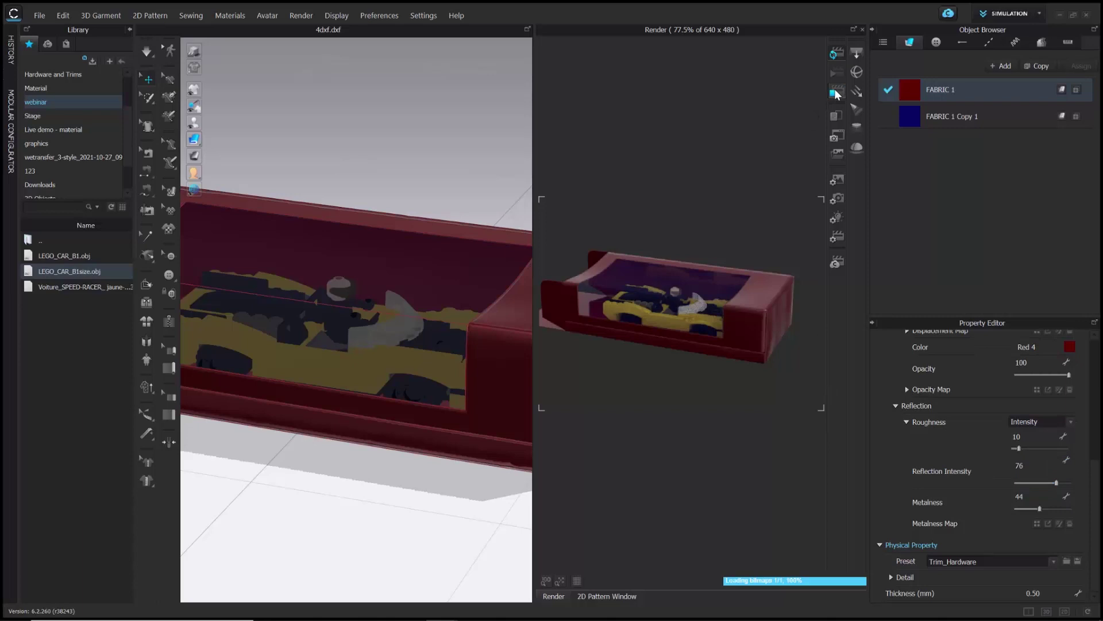
Stop the live render and close the Render window to return to the 2D patterns
{"action": "right_click_drag", "start_coordinate": [452, 300], "coordinate": [545, 297]}
{"action": "scroll", "coordinate": [467, 322], "scroll_direction": "down", "scroll_amount": 5}
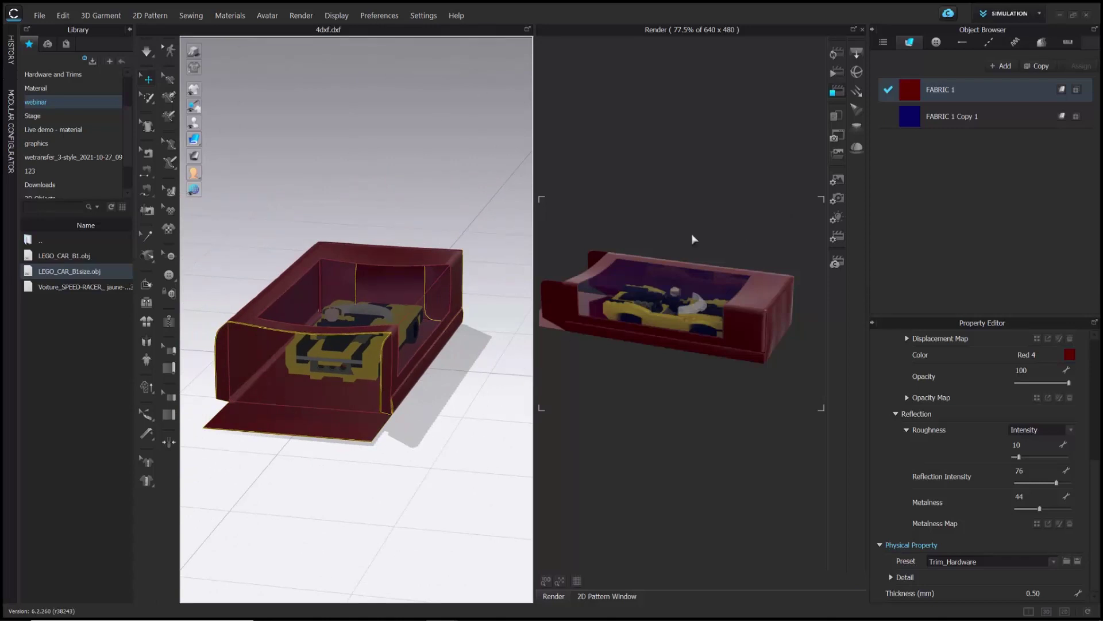
{"action": "left_click", "coordinate": [862, 29]}
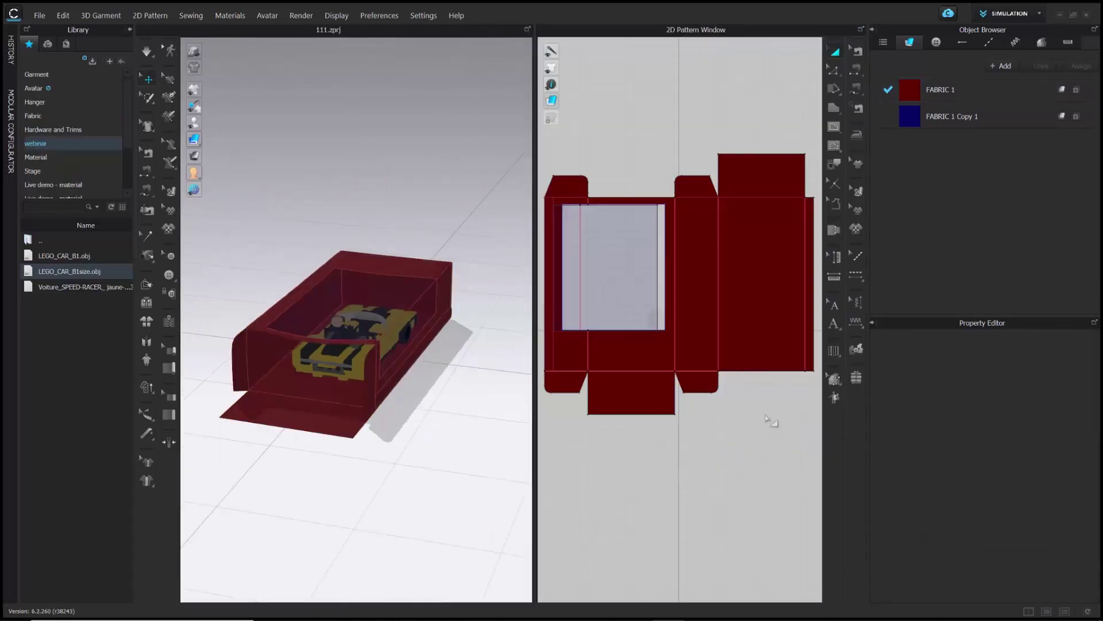
Rotate the box pattern 90° clockwise in 2D and move it down below the separate window piece
{"action": "key", "text": "ctrl+a"}
{"action": "right_click", "coordinate": [766, 296]}
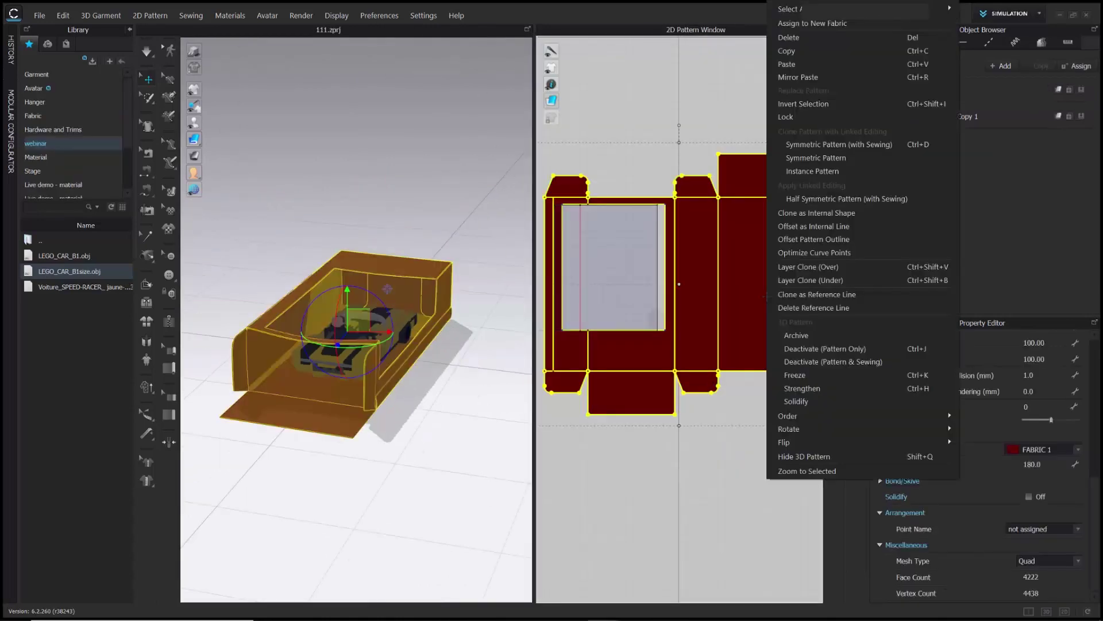
{"action": "mouse_move", "coordinate": [802, 425]}
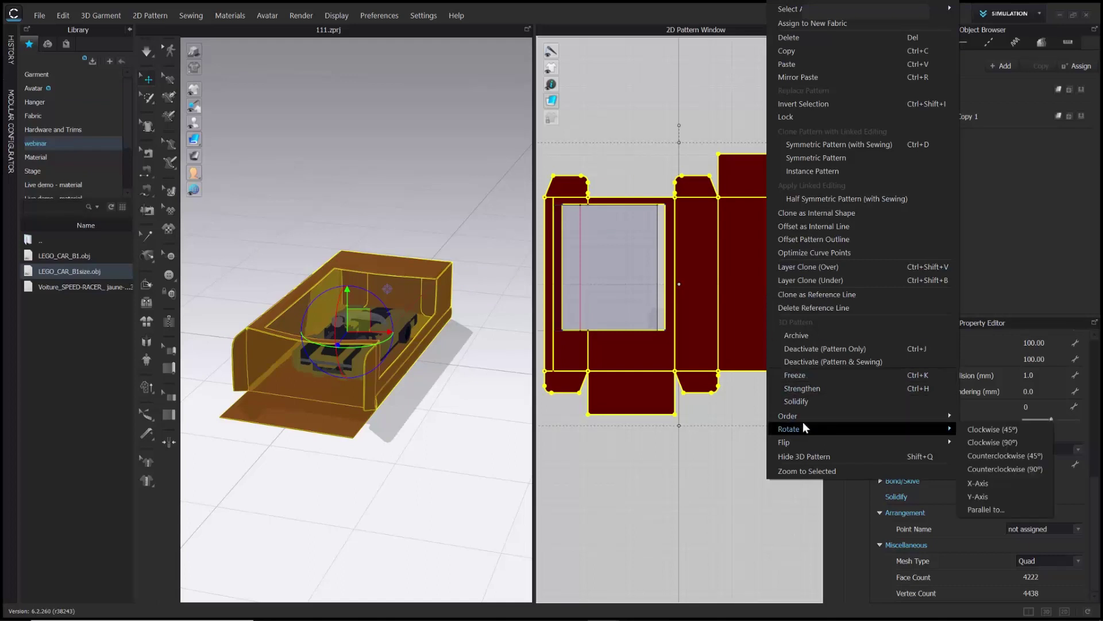
{"action": "left_click", "coordinate": [995, 441]}
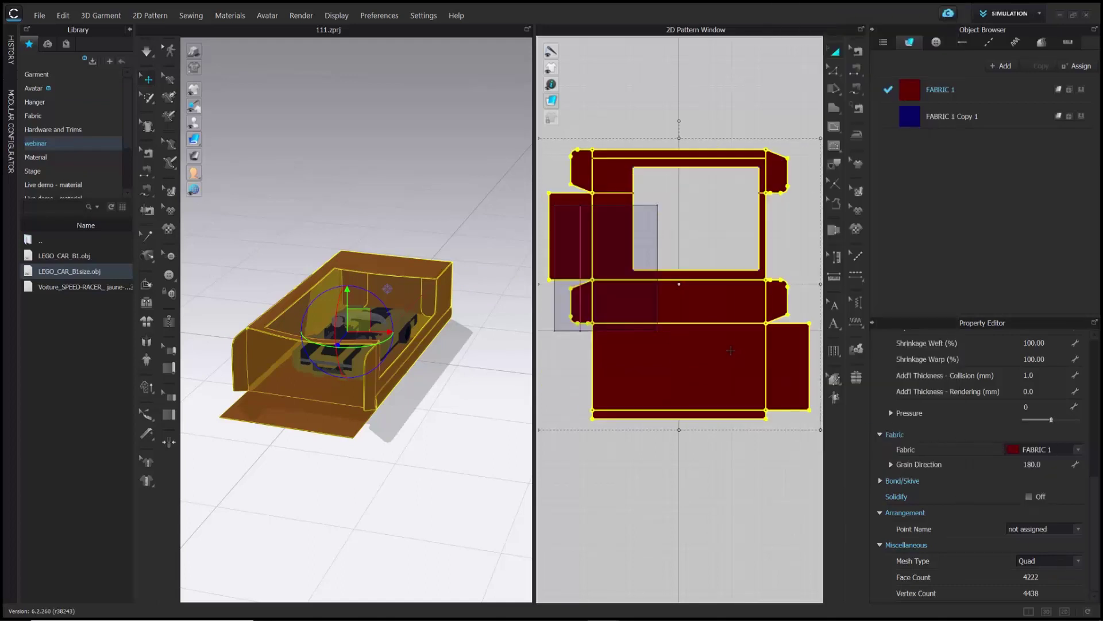
{"action": "left_click_drag", "start_coordinate": [730, 350], "coordinate": [736, 518]}
{"action": "middle_click_drag", "start_coordinate": [751, 454], "coordinate": [750, 392]}
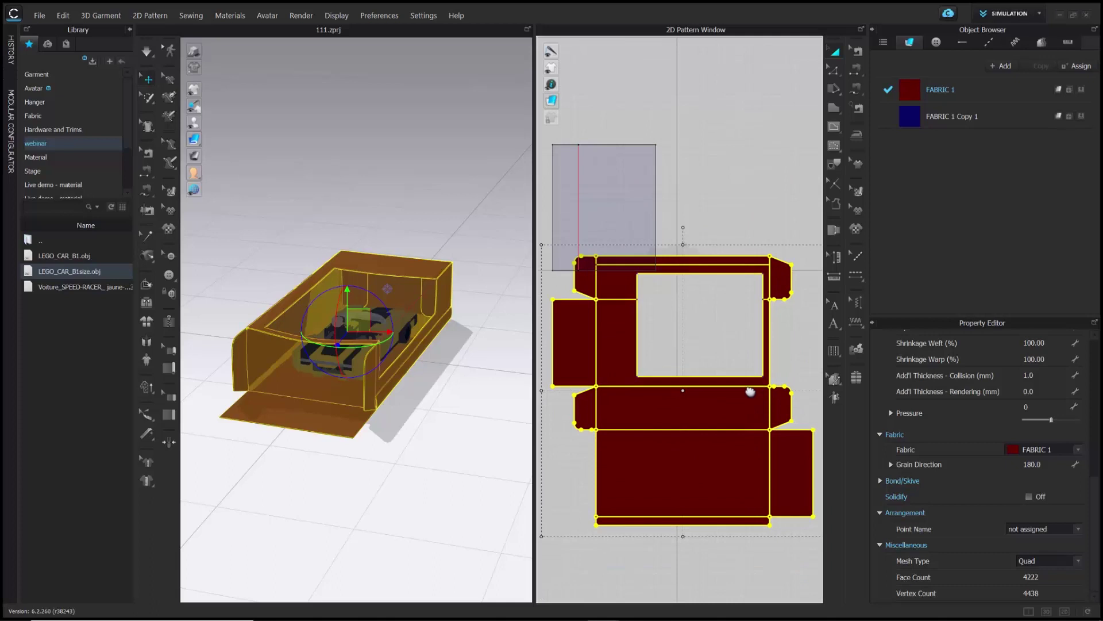
{"action": "right_click_drag", "start_coordinate": [750, 391], "coordinate": [752, 355]}
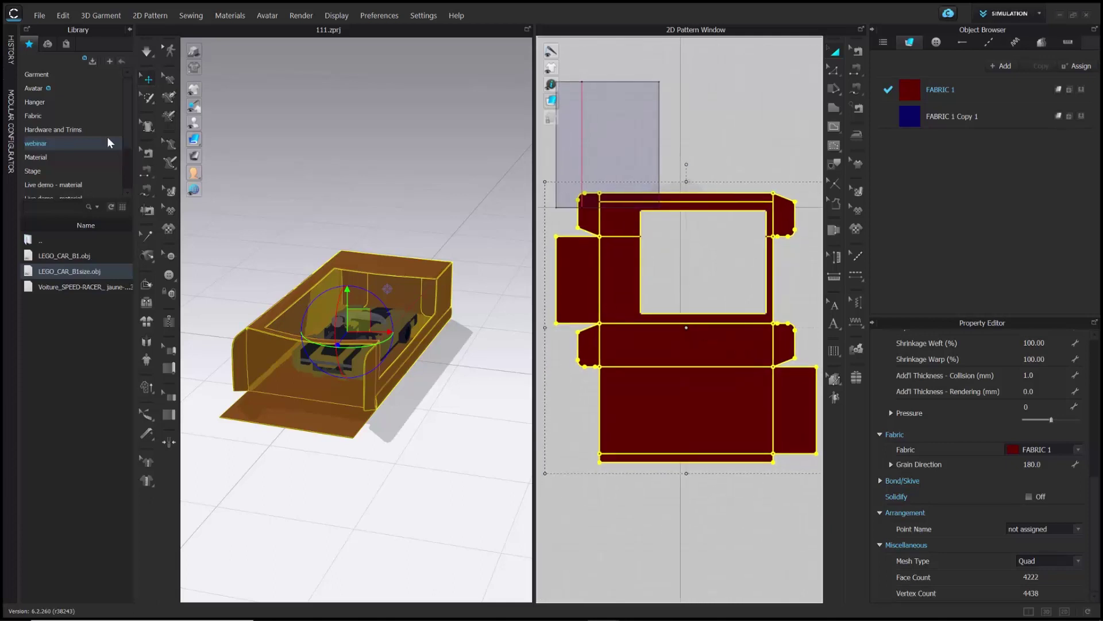
Add car layout2.png from the webinar folder as a graphic on the box pattern, 18.77 cm wide and 17.87 cm high
{"action": "left_click", "coordinate": [94, 138]}
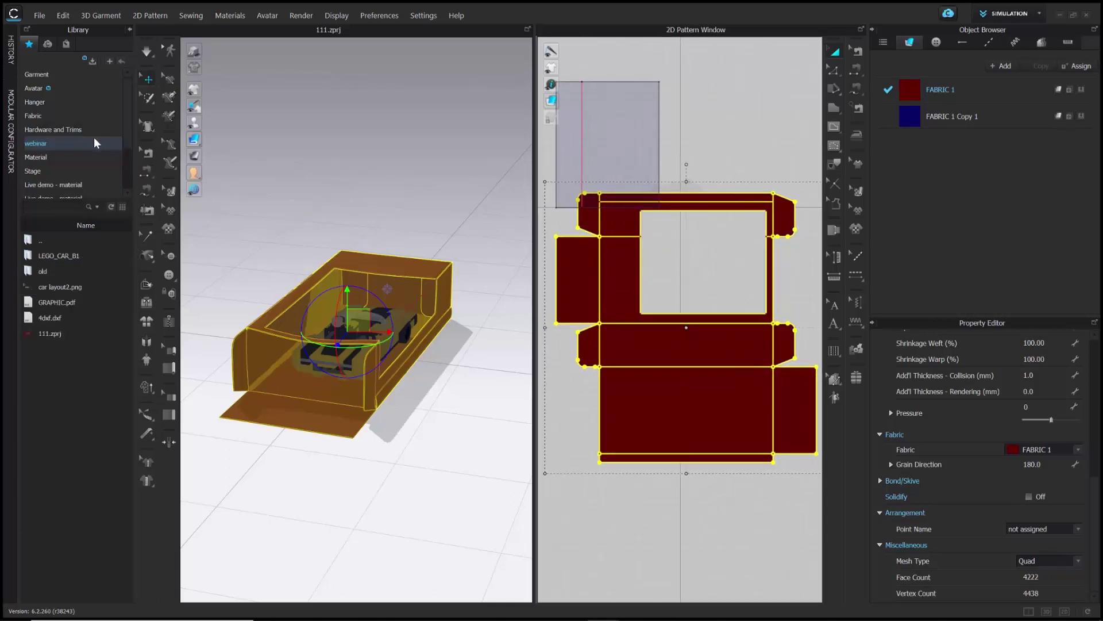
{"action": "mouse_move", "coordinate": [77, 281]}
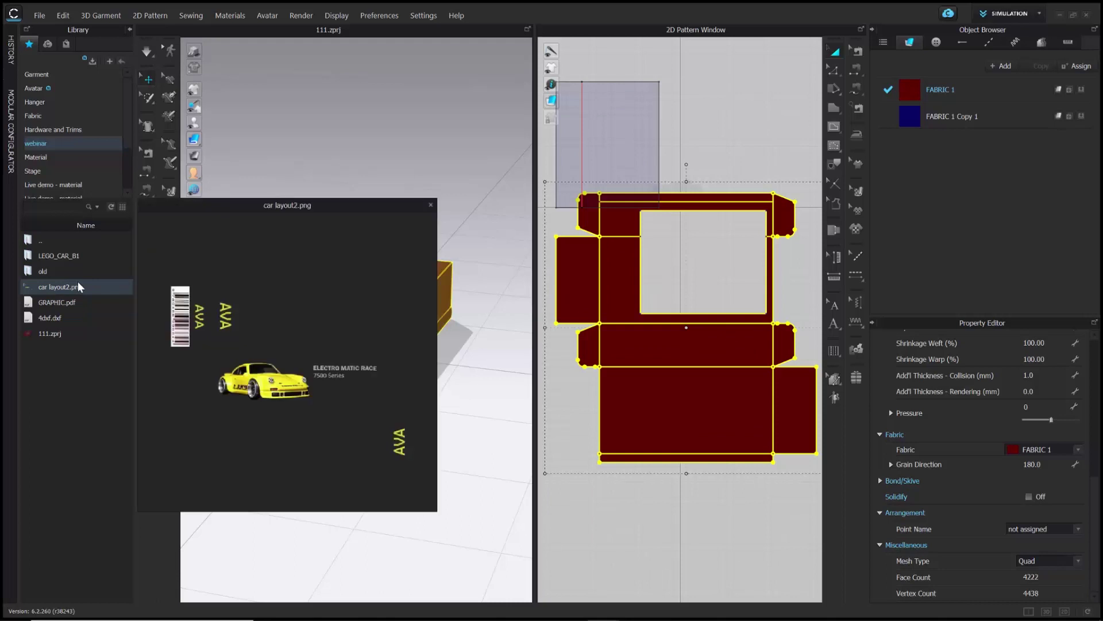
{"action": "right_click", "coordinate": [78, 281]}
{"action": "left_click", "coordinate": [96, 292]}
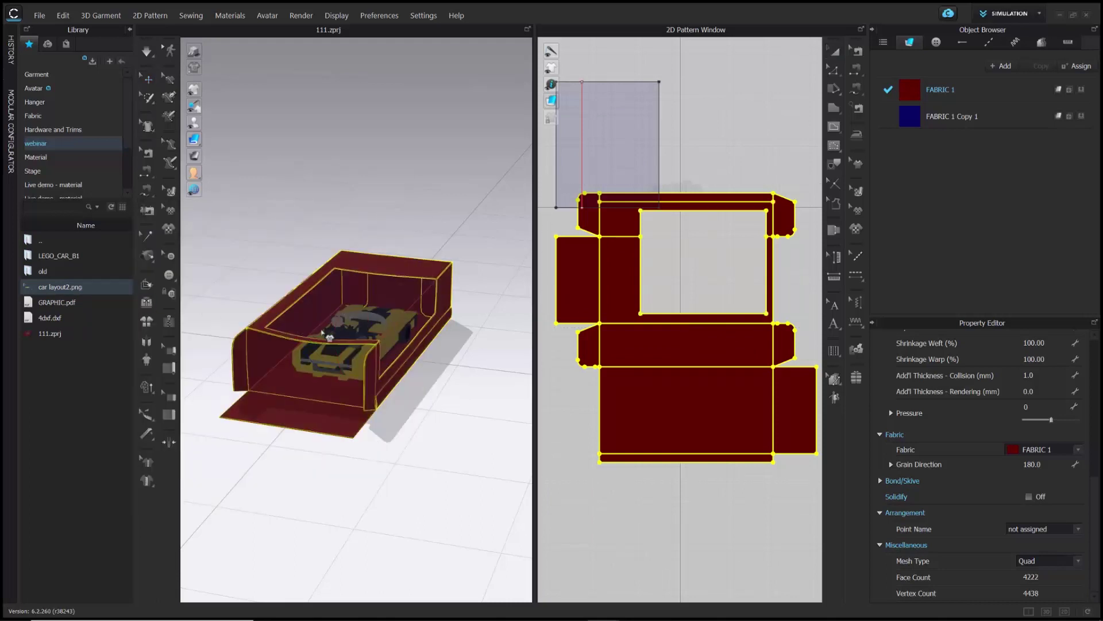
{"action": "left_click_drag", "start_coordinate": [329, 337], "coordinate": [637, 353]}
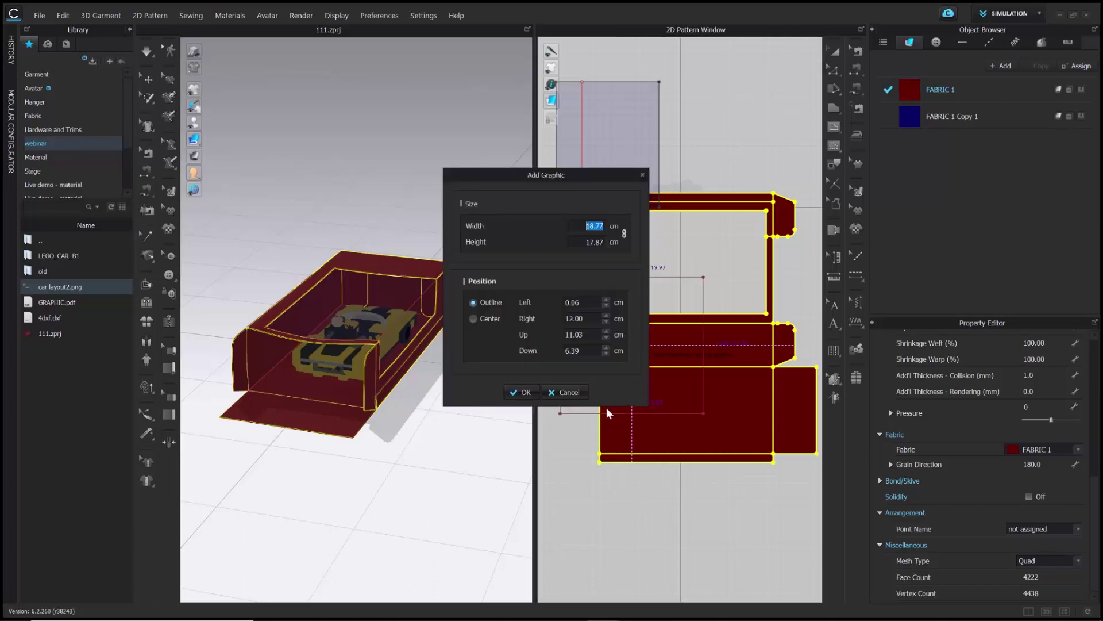
{"action": "left_click", "coordinate": [520, 392]}
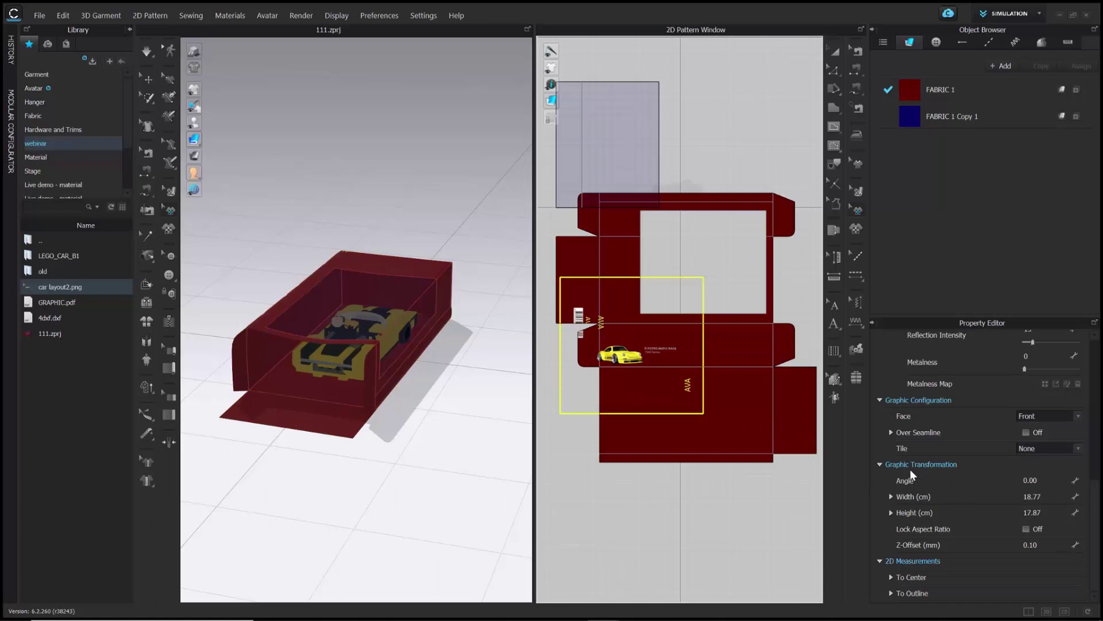
Lock the car graphic's aspect ratio, shift it slightly across the box pattern, and set its width to 38 cm
{"action": "left_click", "coordinate": [1026, 528]}
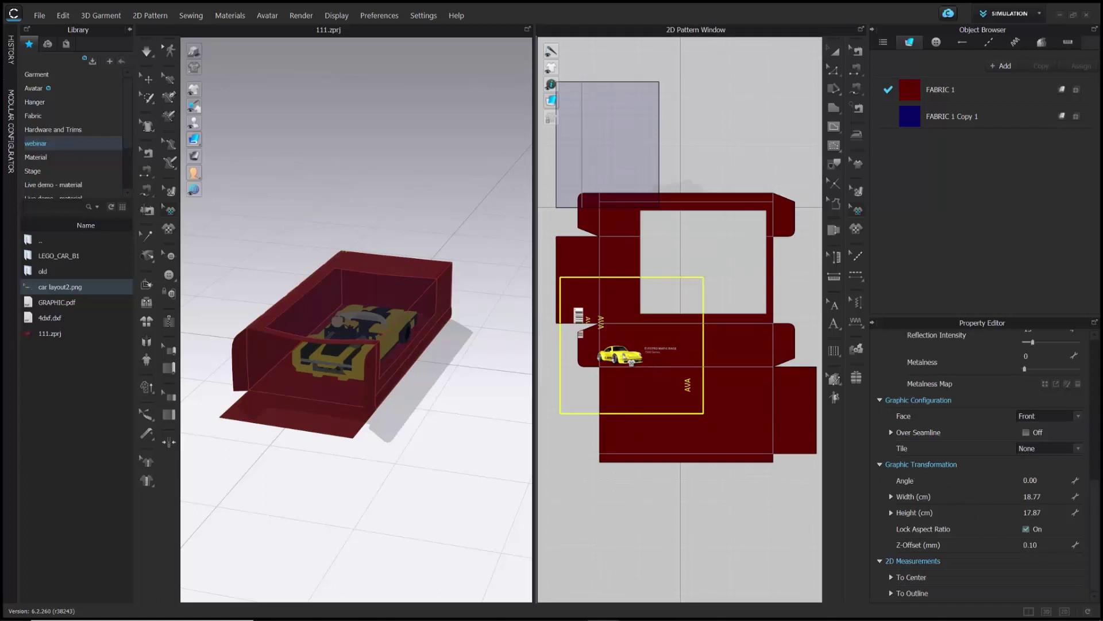
{"action": "left_click_drag", "start_coordinate": [623, 353], "coordinate": [654, 360]}
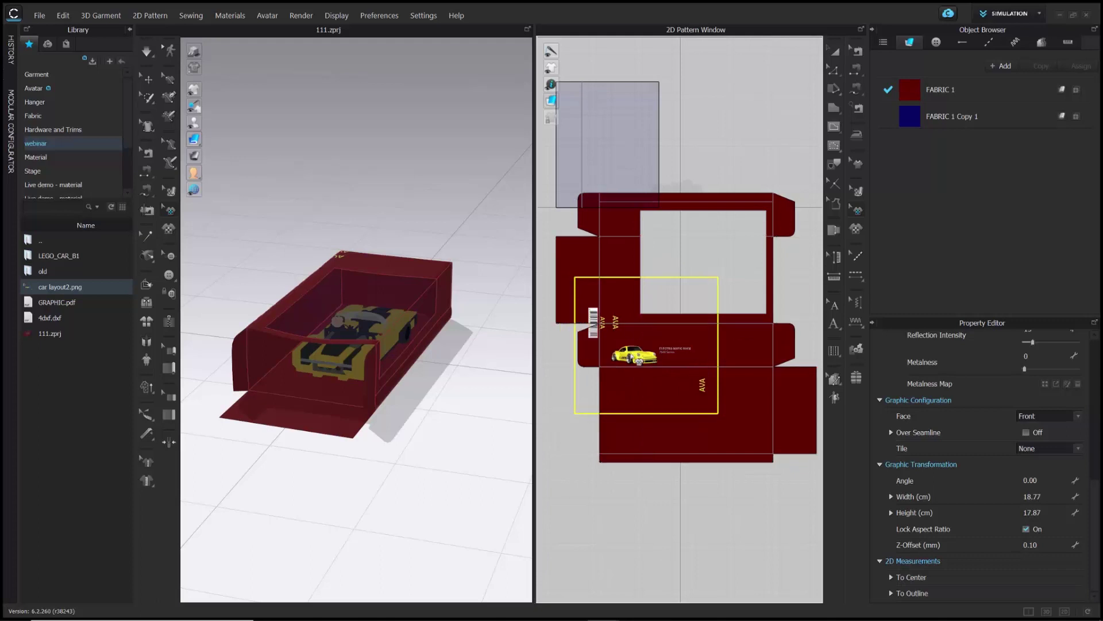
{"action": "left_click", "coordinate": [1043, 494]}
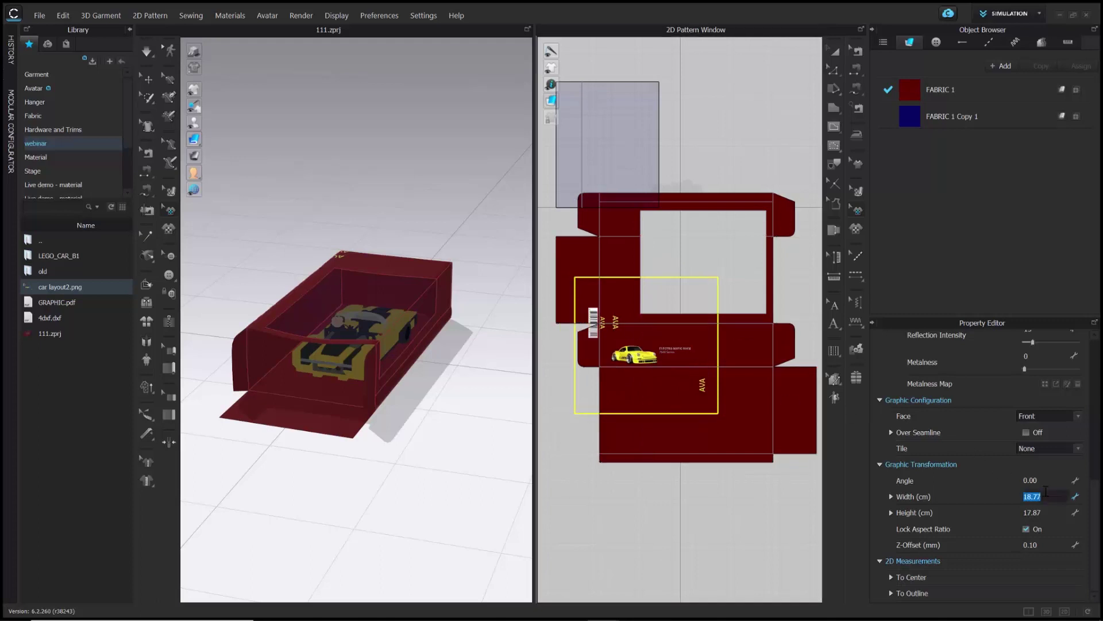
{"action": "type", "text": "38"}
{"action": "key", "text": "Return"}
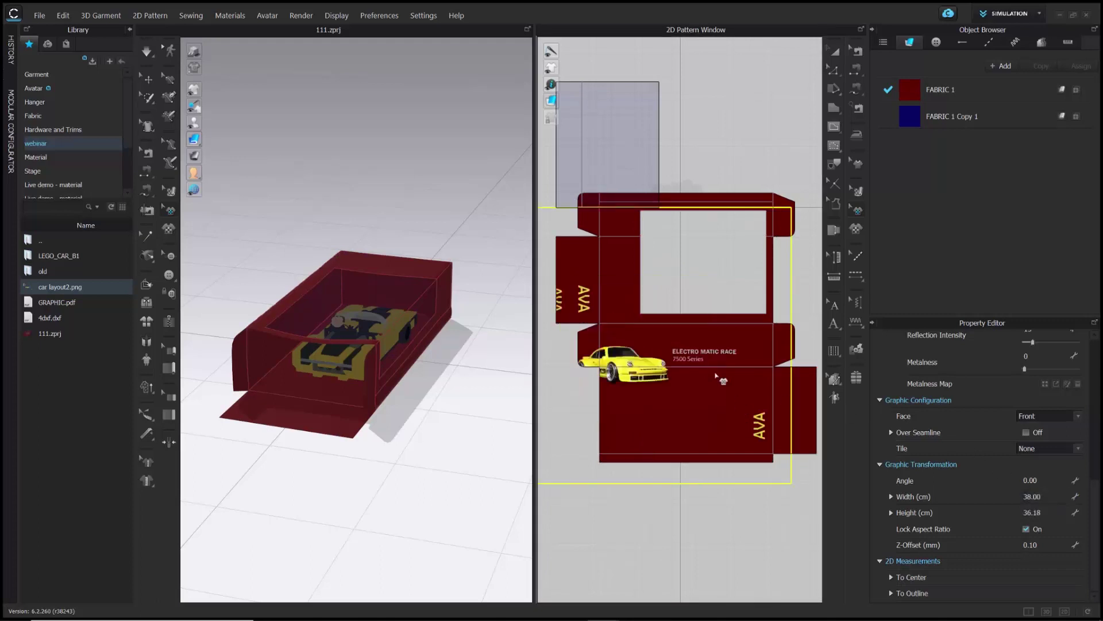
Move the enlarged graphic so the yellow car sits on the long side panel below the window, and check the placement in 3D
{"action": "scroll", "coordinate": [609, 326], "scroll_direction": "up", "scroll_amount": 3}
{"action": "scroll", "coordinate": [610, 326], "scroll_direction": "up", "scroll_amount": 2}
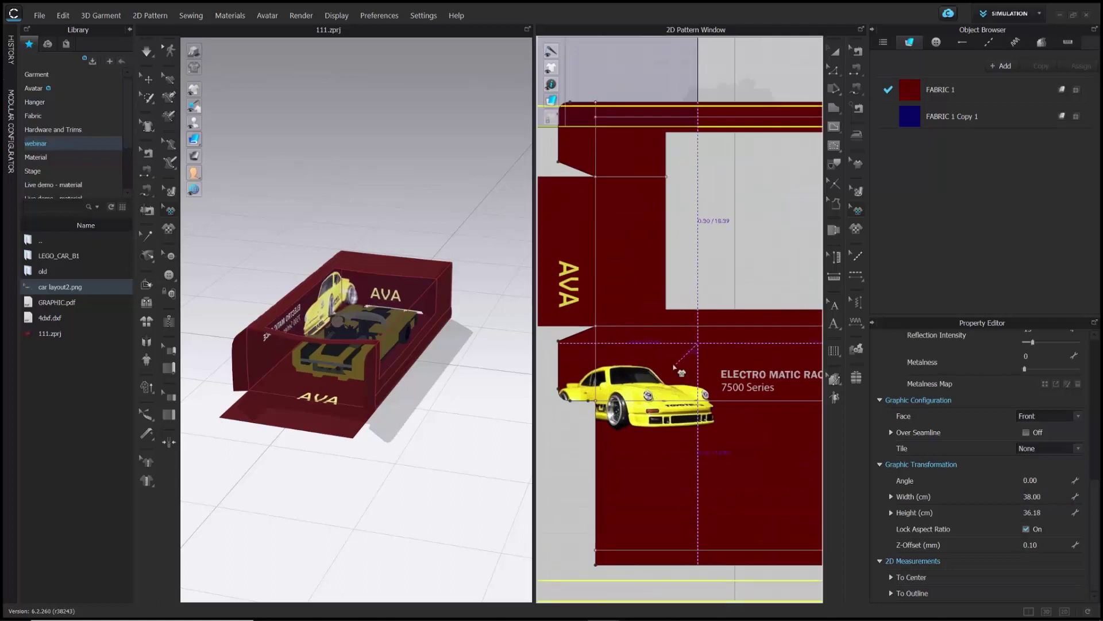
{"action": "left_click_drag", "start_coordinate": [678, 365], "coordinate": [724, 335]}
{"action": "scroll", "coordinate": [676, 364], "scroll_direction": "up", "scroll_amount": 1}
{"action": "scroll", "coordinate": [698, 351], "scroll_direction": "up", "scroll_amount": 3}
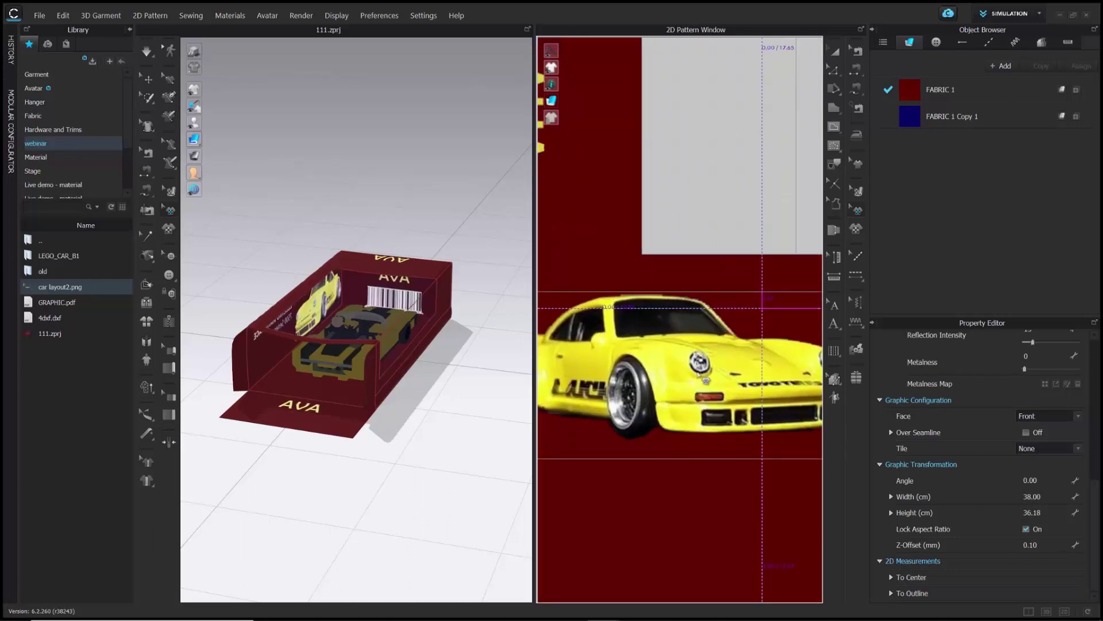
{"action": "scroll", "coordinate": [698, 375], "scroll_direction": "down", "scroll_amount": 3}
{"action": "right_click_drag", "start_coordinate": [325, 327], "coordinate": [450, 318]}
{"action": "scroll", "coordinate": [445, 333], "scroll_direction": "down", "scroll_amount": 1}
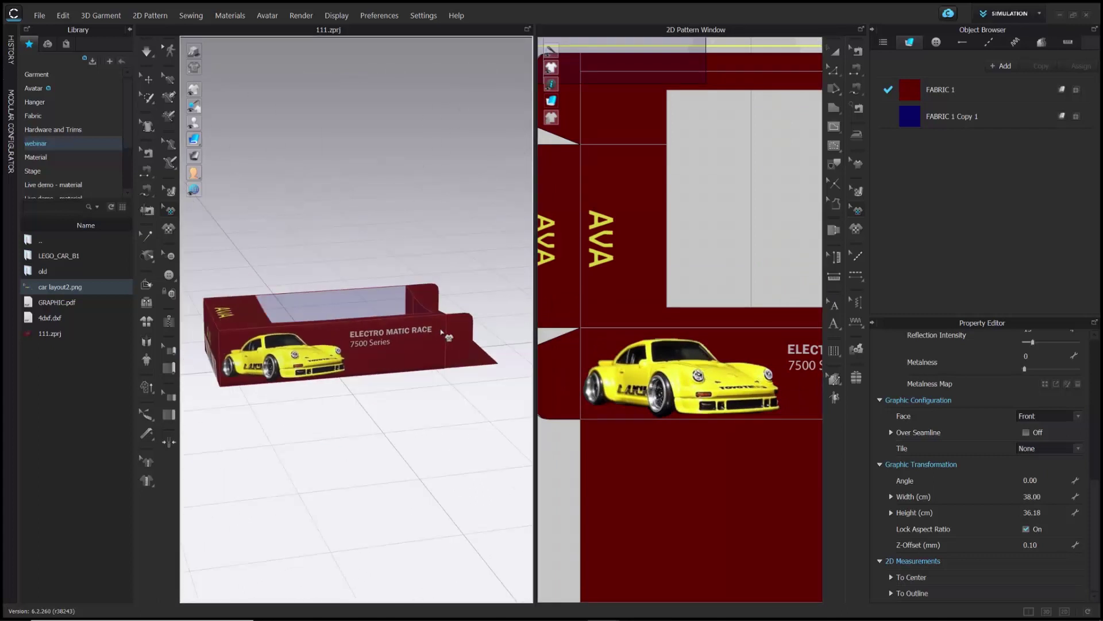
{"action": "middle_click_drag", "start_coordinate": [446, 332], "coordinate": [452, 324]}
{"action": "scroll", "coordinate": [569, 383], "scroll_direction": "down", "scroll_amount": 2}
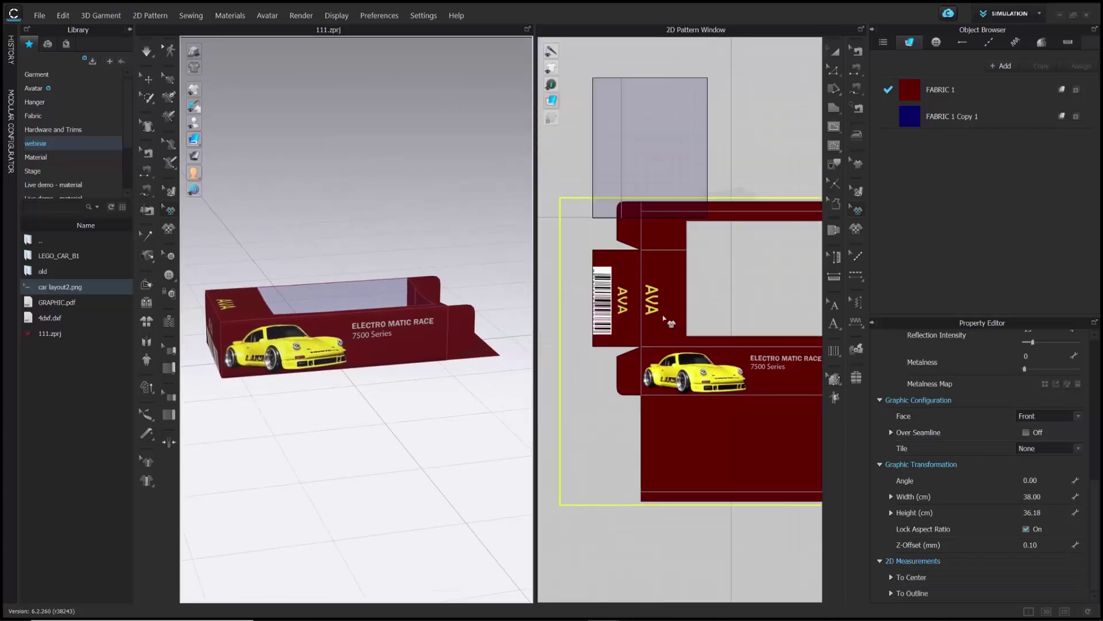
Nudge the graphic to fine-tune the barcode and AVA logos on the box's end panel
{"action": "scroll", "coordinate": [609, 316], "scroll_direction": "up", "scroll_amount": 3}
{"action": "left_click_drag", "start_coordinate": [600, 307], "coordinate": [614, 299]}
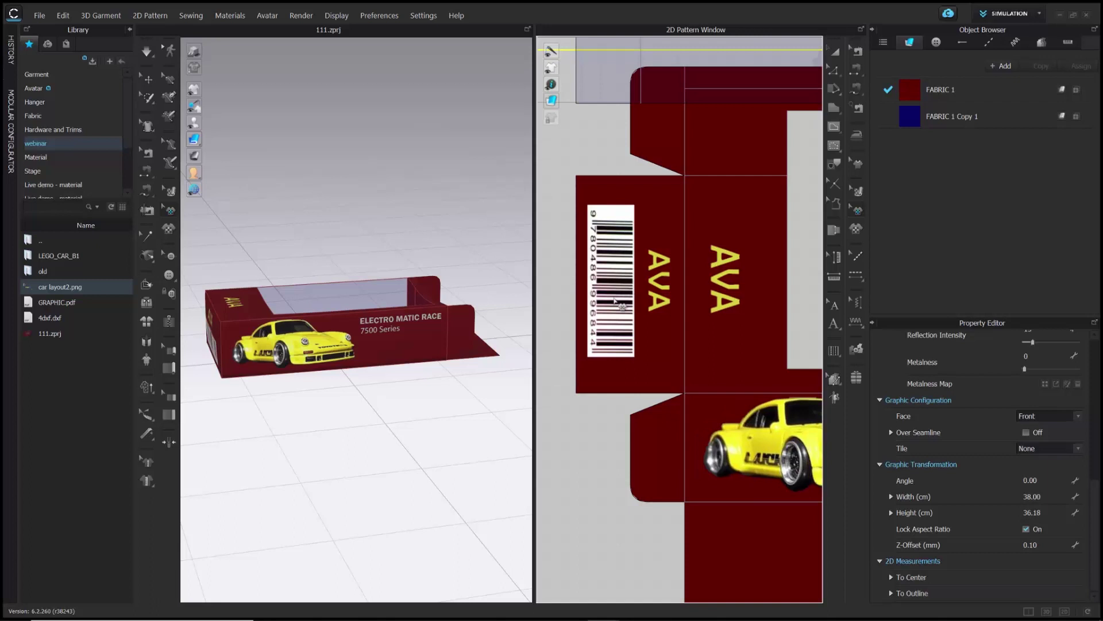
{"action": "scroll", "coordinate": [609, 402], "scroll_direction": "down", "scroll_amount": 5}
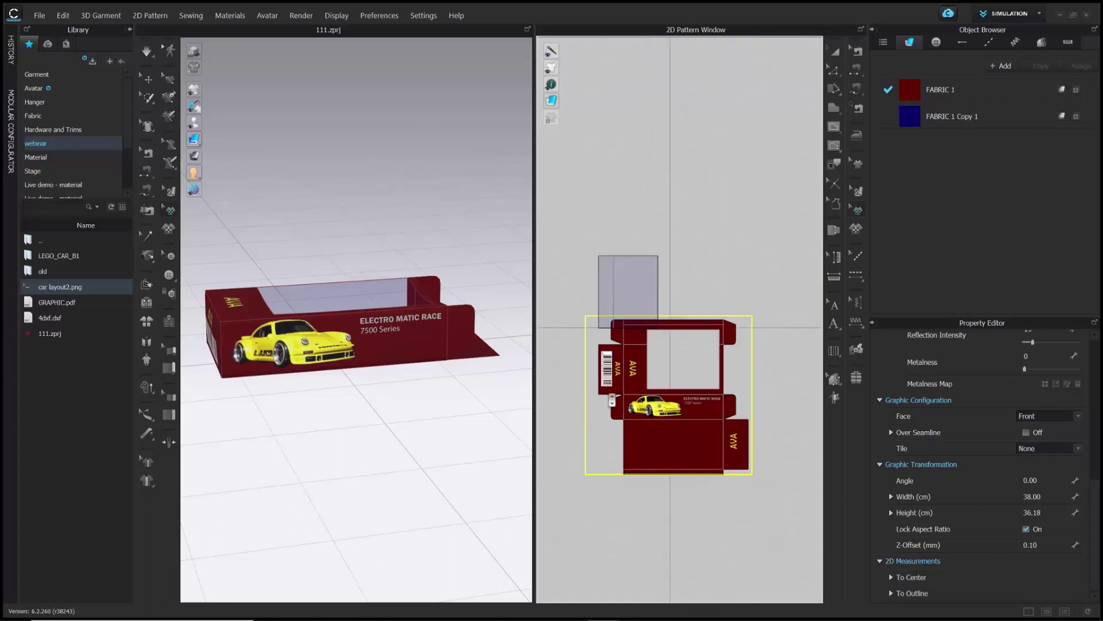
{"action": "middle_click_drag", "start_coordinate": [612, 401], "coordinate": [603, 375]}
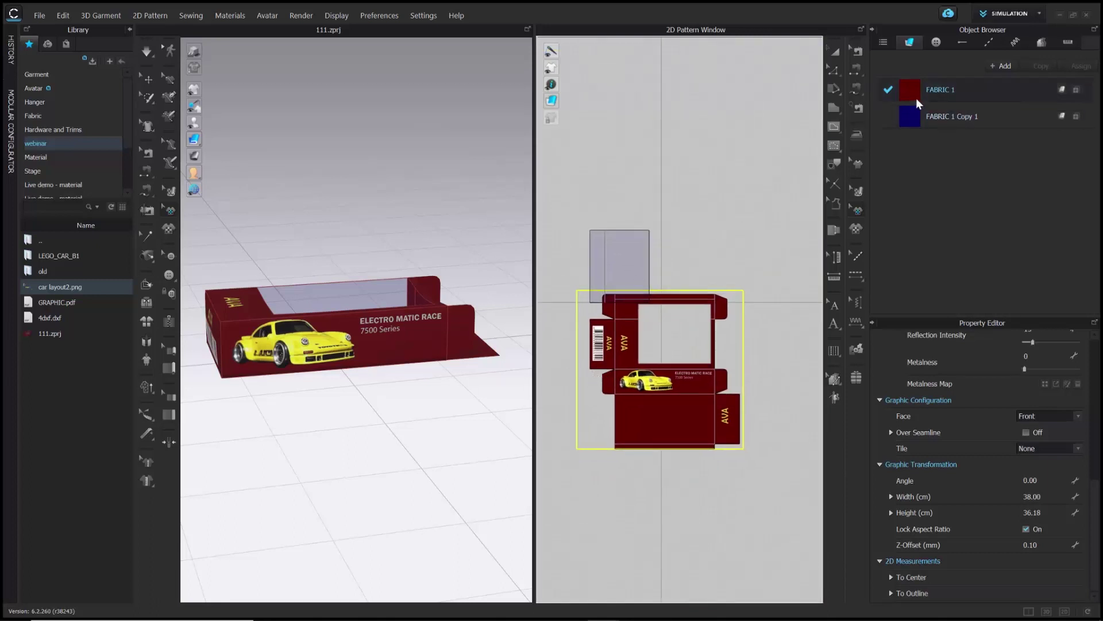
Change the colour of FABRIC 1 to black
{"action": "left_click", "coordinate": [916, 98]}
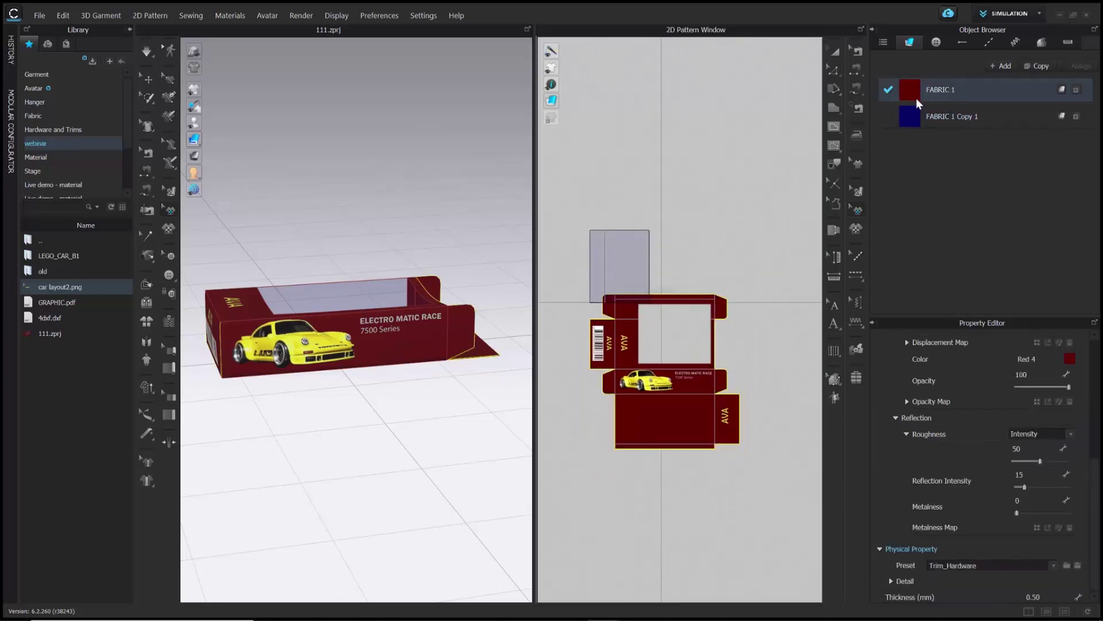
{"action": "left_click", "coordinate": [1070, 359]}
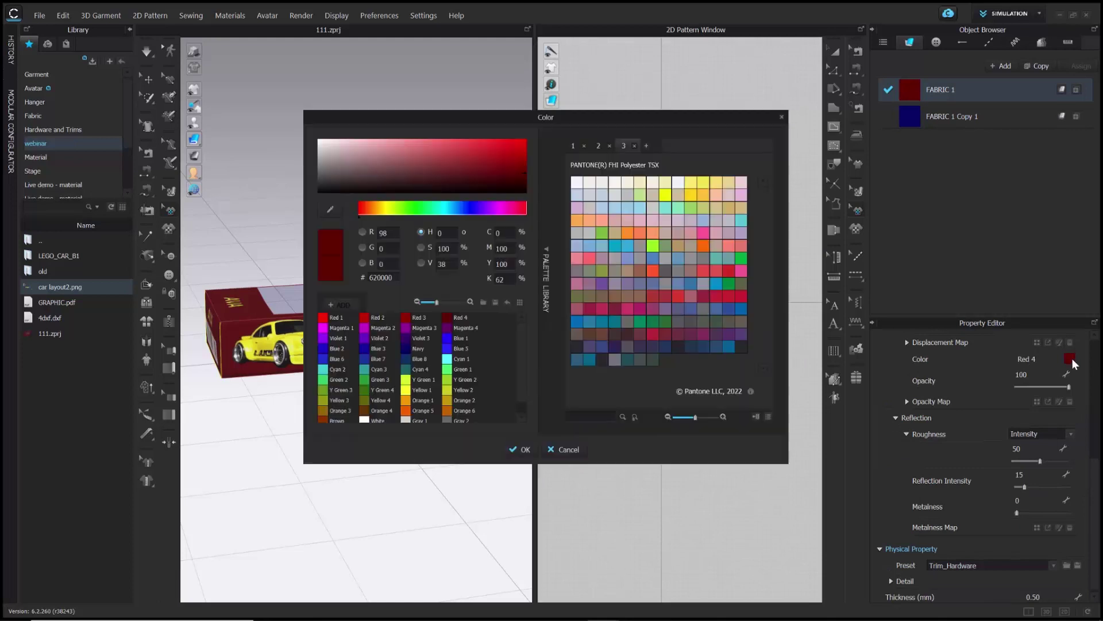
{"action": "left_click", "coordinate": [329, 195]}
{"action": "left_click", "coordinate": [521, 449]}
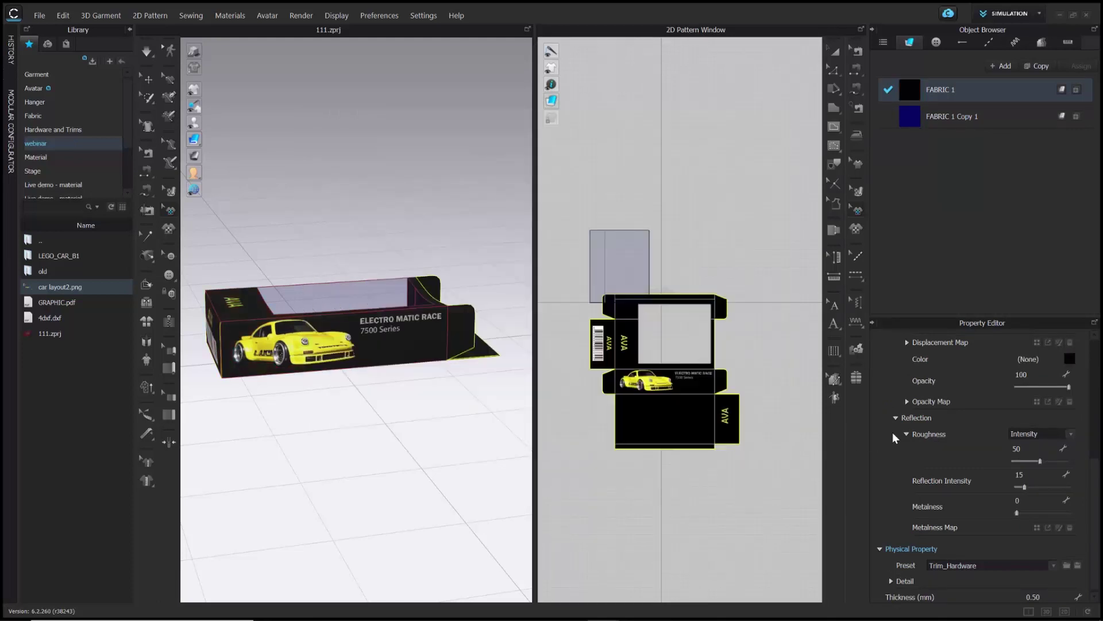
Set the black box fabric's material type to Metal with Reflection Intensity 44
{"action": "scroll", "coordinate": [894, 438], "scroll_direction": "up", "scroll_amount": 3}
{"action": "left_click", "coordinate": [1007, 401]}
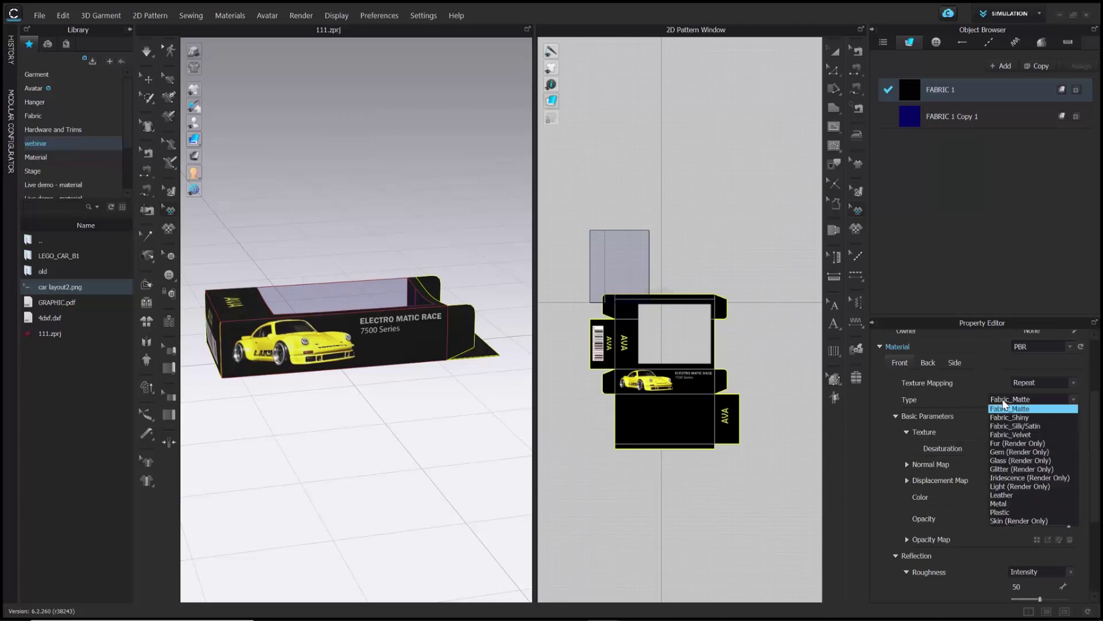
{"action": "left_click", "coordinate": [1008, 504]}
{"action": "scroll", "coordinate": [1009, 508], "scroll_direction": "down", "scroll_amount": 3}
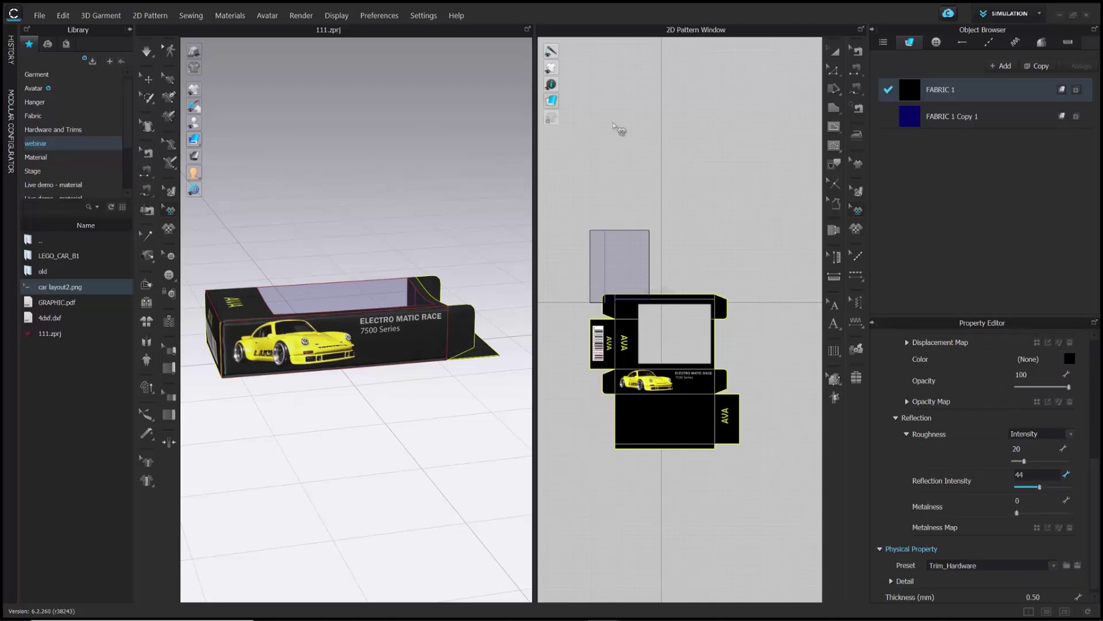
Open the Render window, start an interactive render, and frame the printed box closer in the 3D view
{"action": "left_click", "coordinate": [299, 16]}
{"action": "left_click", "coordinate": [308, 29]}
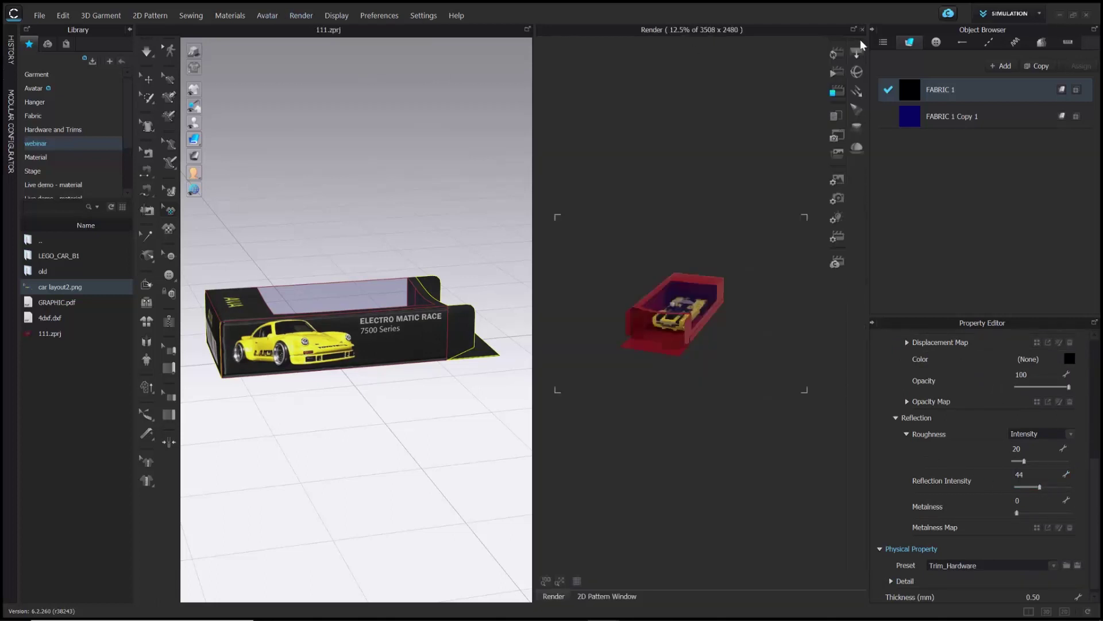
{"action": "left_click", "coordinate": [835, 57]}
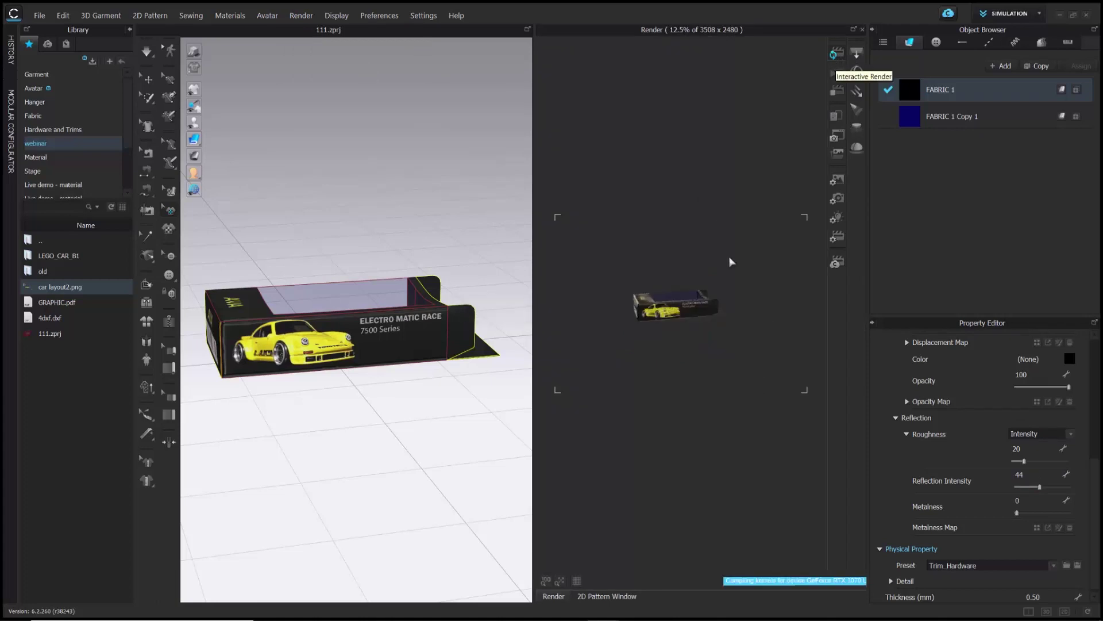
{"action": "scroll", "coordinate": [719, 323], "scroll_direction": "up", "scroll_amount": 2}
{"action": "scroll", "coordinate": [718, 323], "scroll_direction": "up", "scroll_amount": 2}
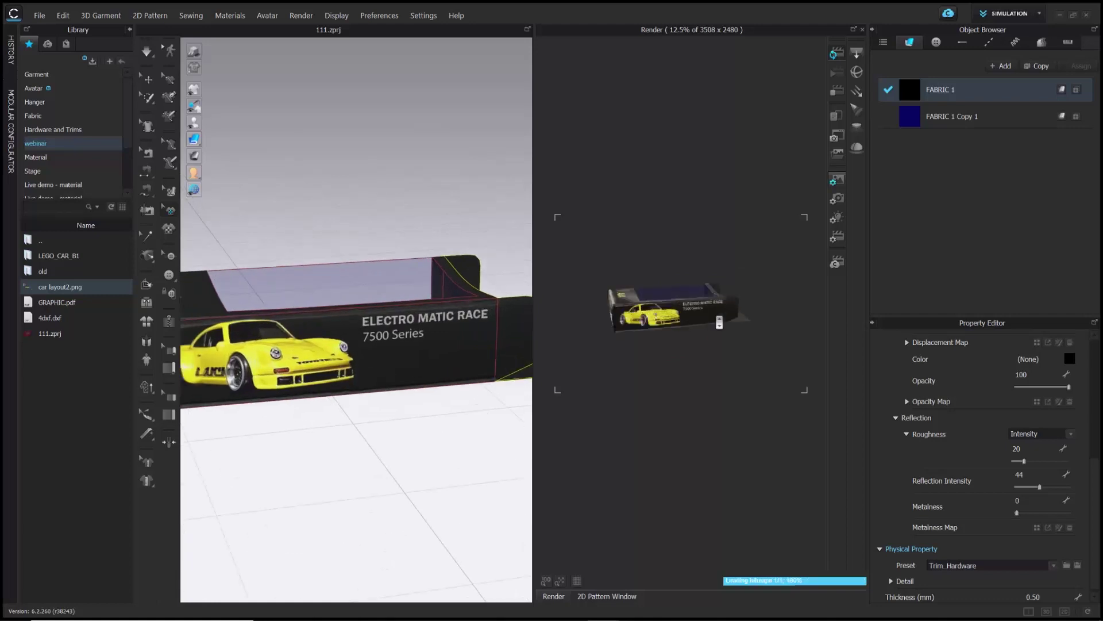
Turn off the render background's transparency and set its colour to the Pantone shade Purple Yam
{"action": "left_click", "coordinate": [836, 179]}
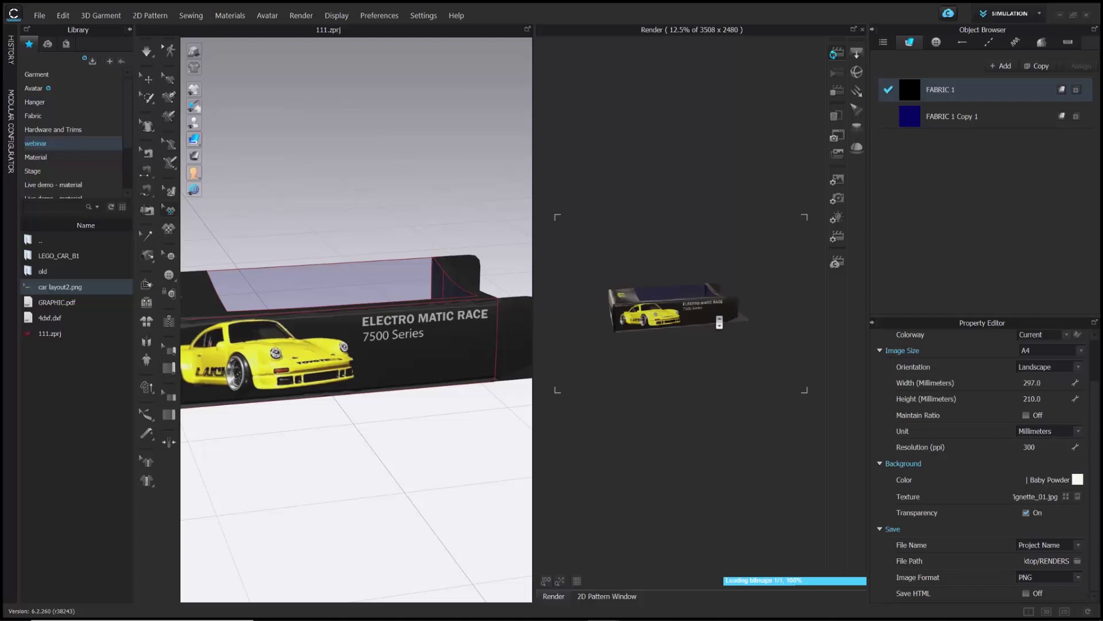
{"action": "left_click", "coordinate": [1026, 512]}
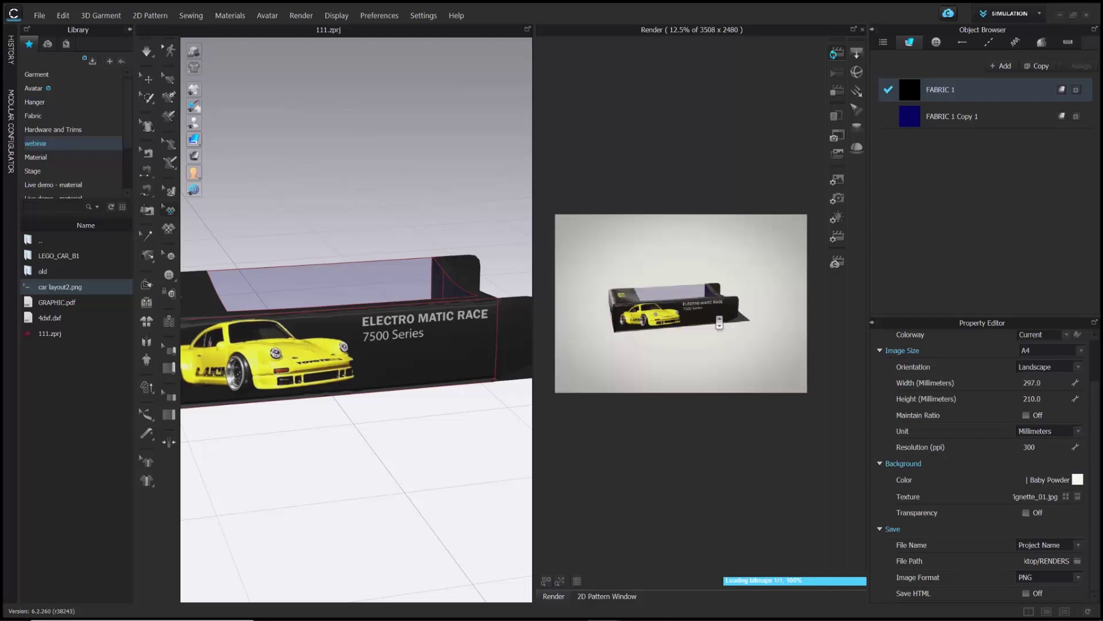
{"action": "left_click", "coordinate": [1078, 479]}
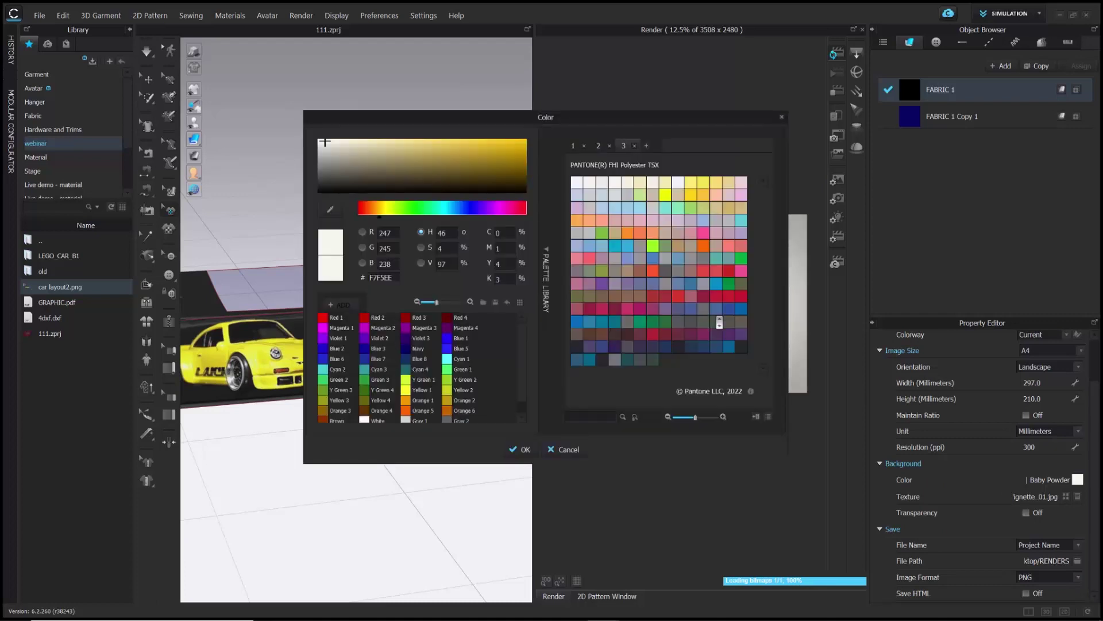
{"action": "left_click", "coordinate": [602, 283]}
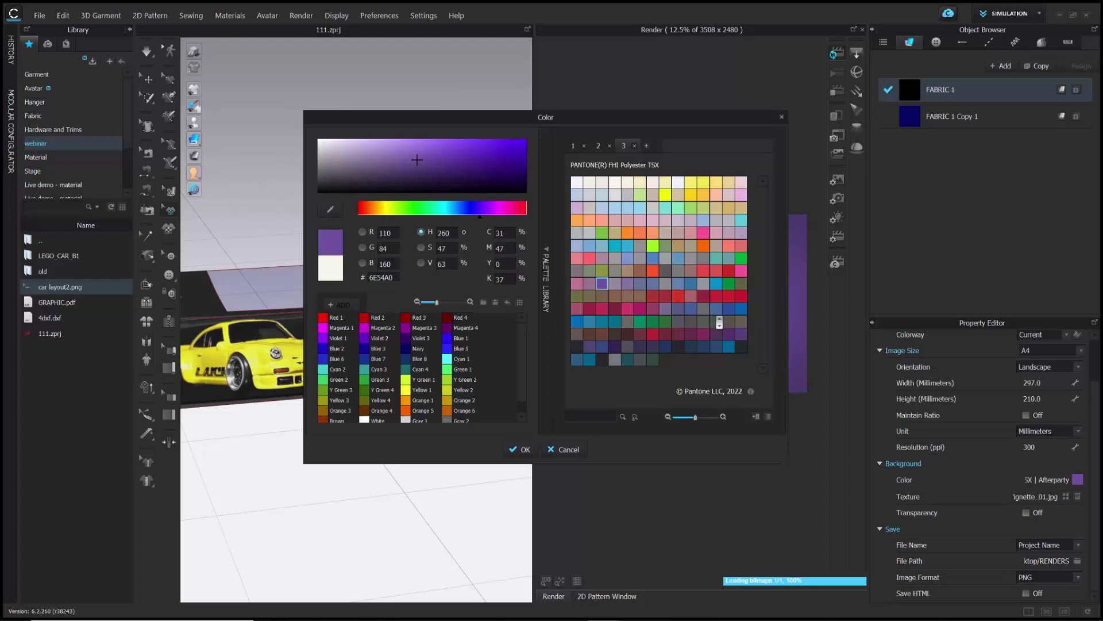
{"action": "left_click_drag", "start_coordinate": [460, 117], "coordinate": [256, 84]}
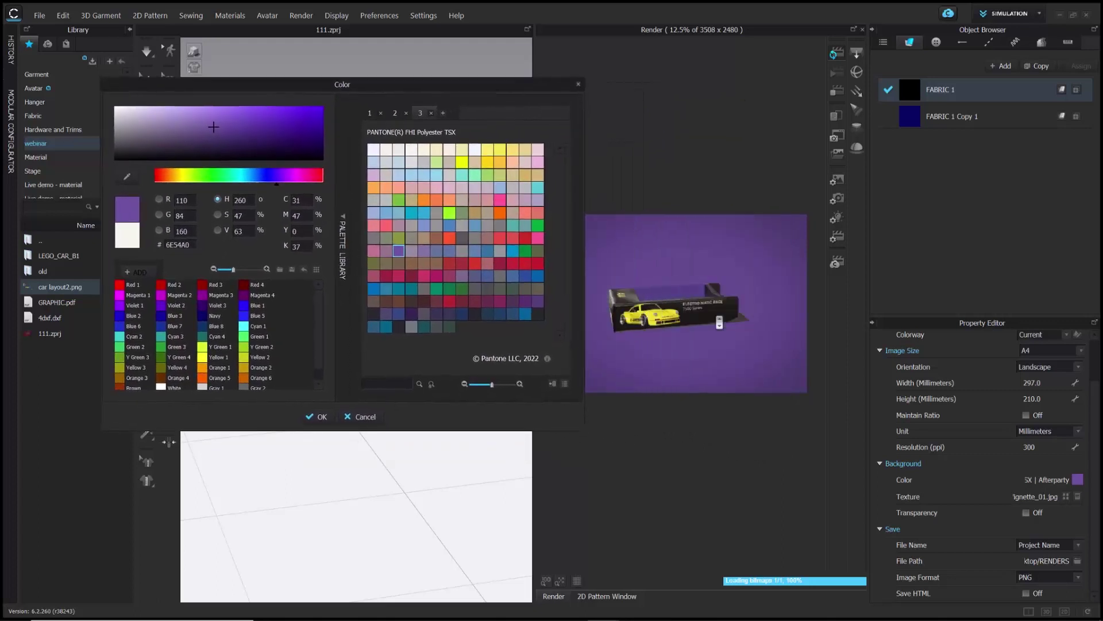
{"action": "left_click", "coordinate": [423, 251]}
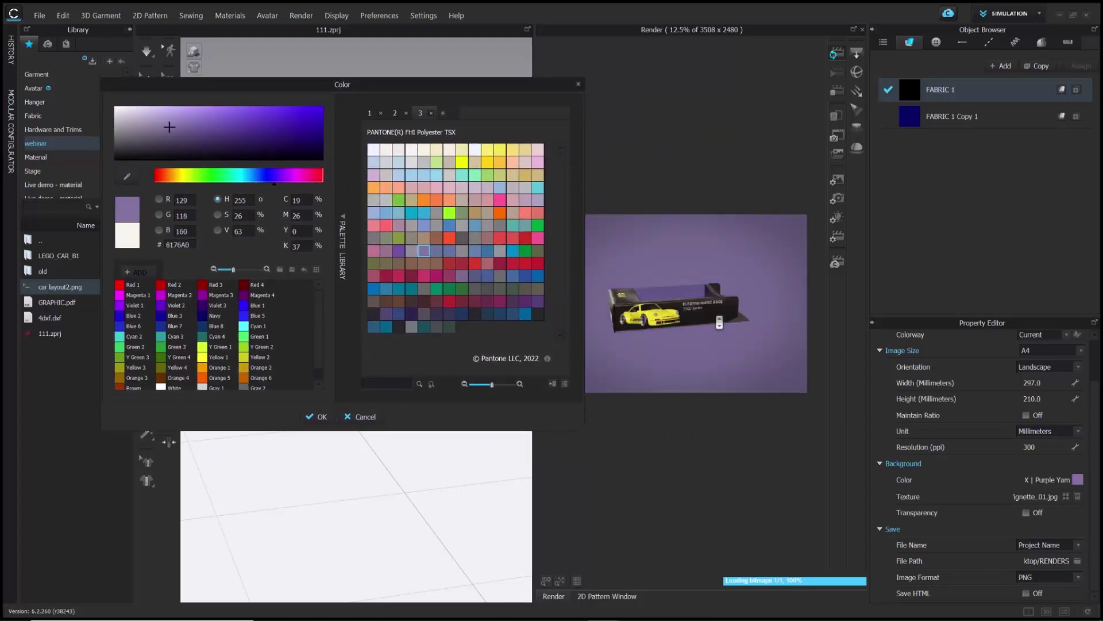
{"action": "left_click", "coordinate": [317, 416]}
{"action": "scroll", "coordinate": [339, 422], "scroll_direction": "down", "scroll_amount": 2}
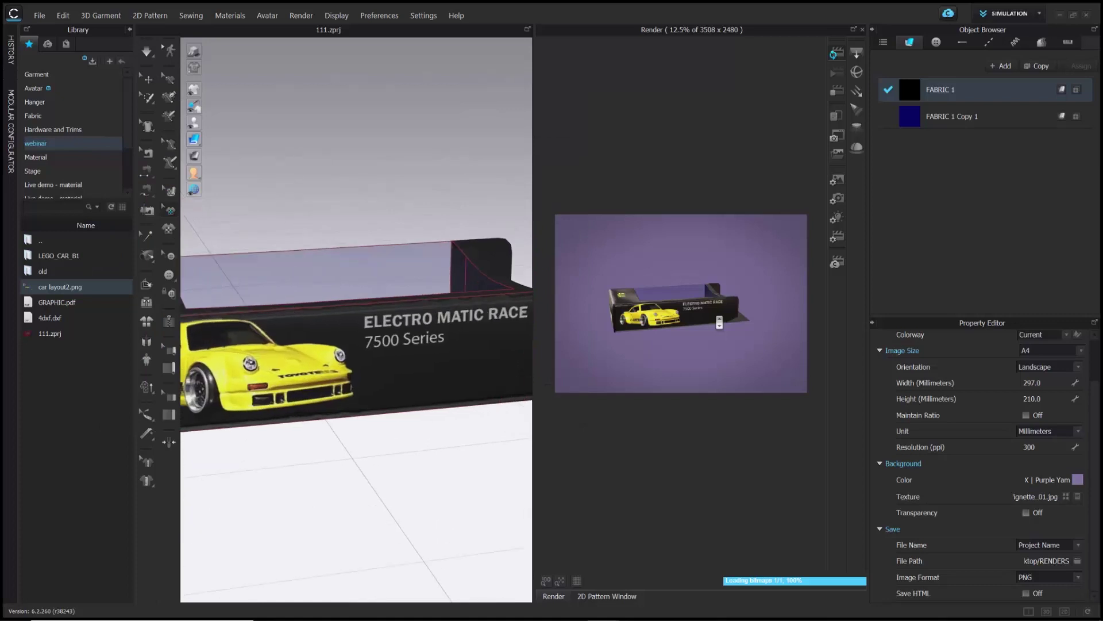